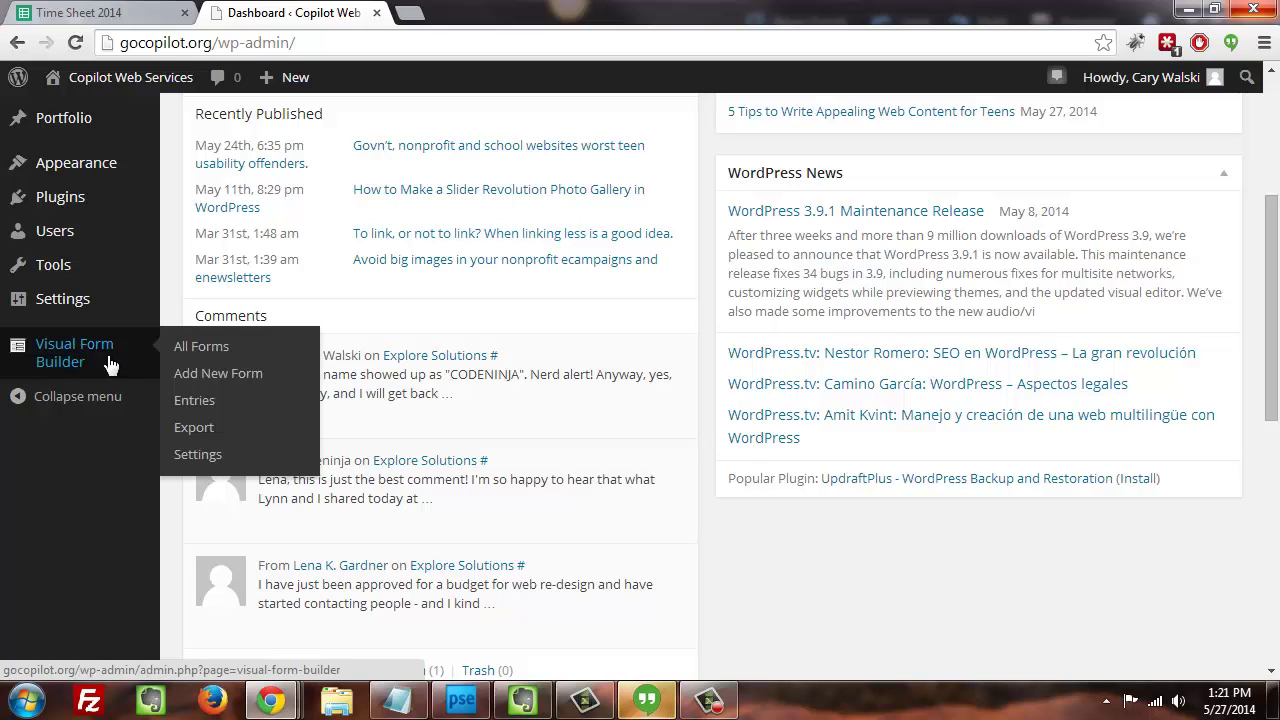
- Open the Add New Form page of Visual Form Builder
click(195, 375)
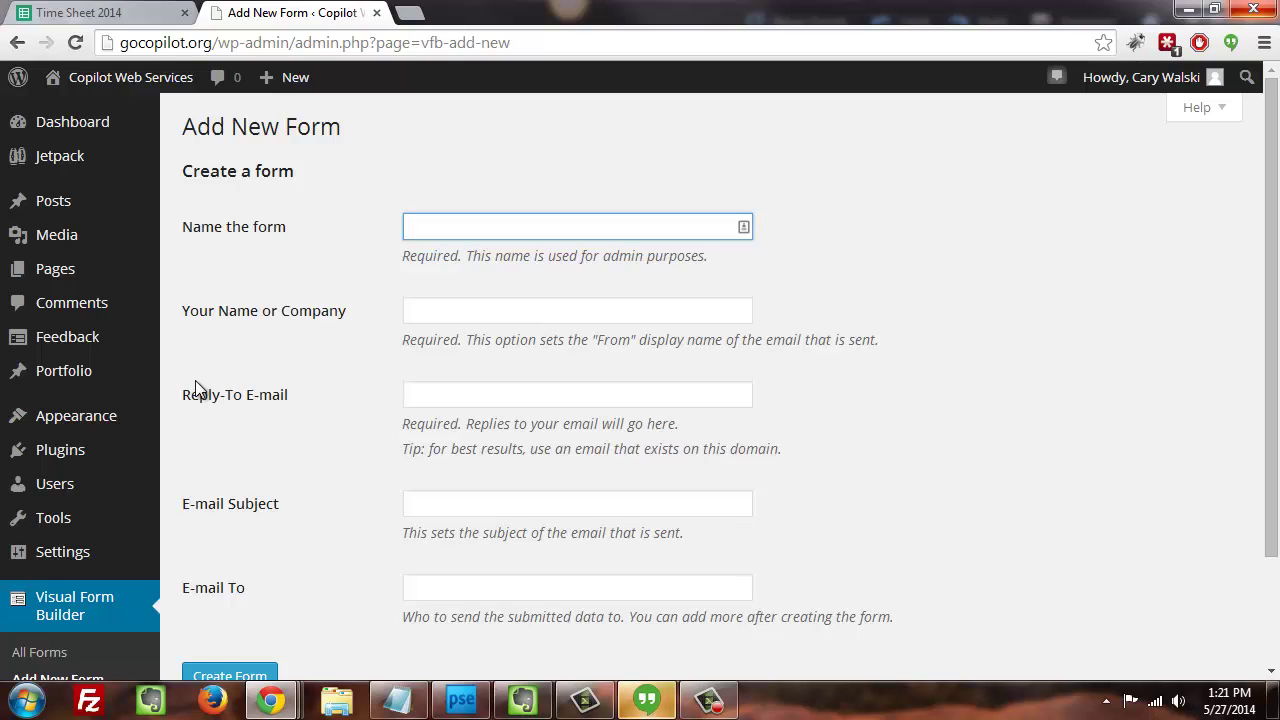
- Name the form 'Volunteer Application' with sender name 'Copilot'
text(Vol)
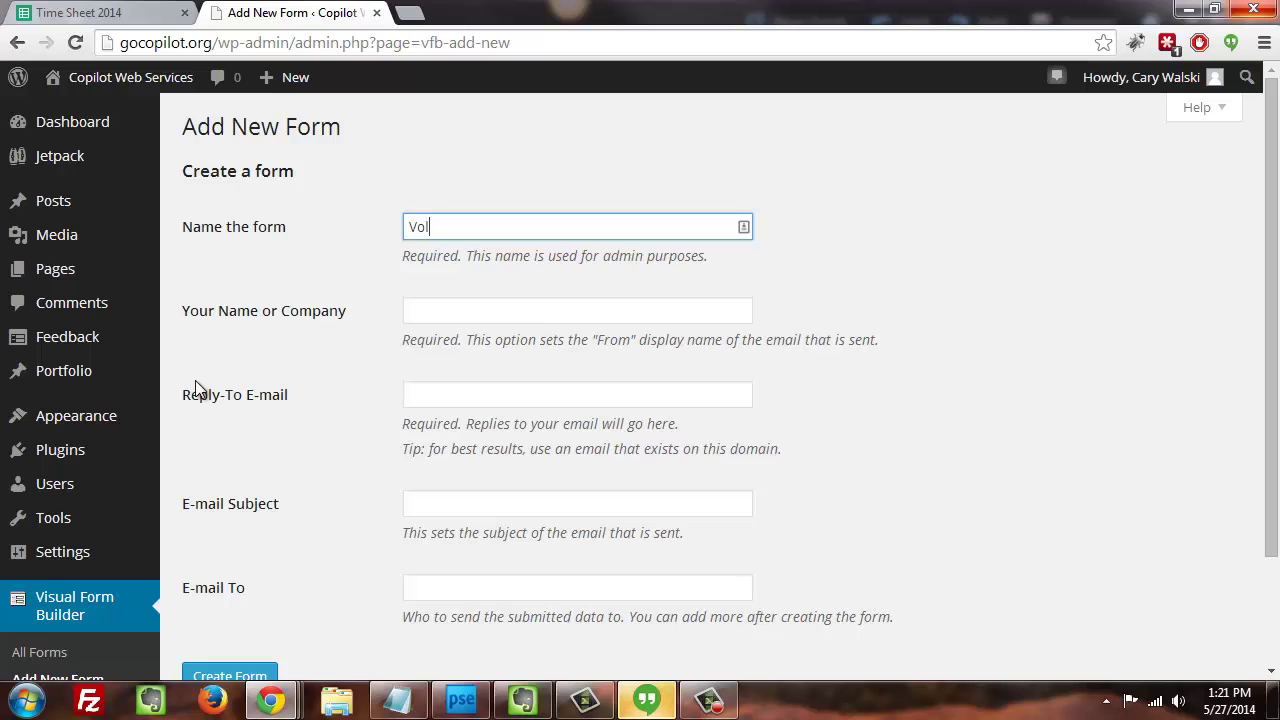
text(unteer Application)
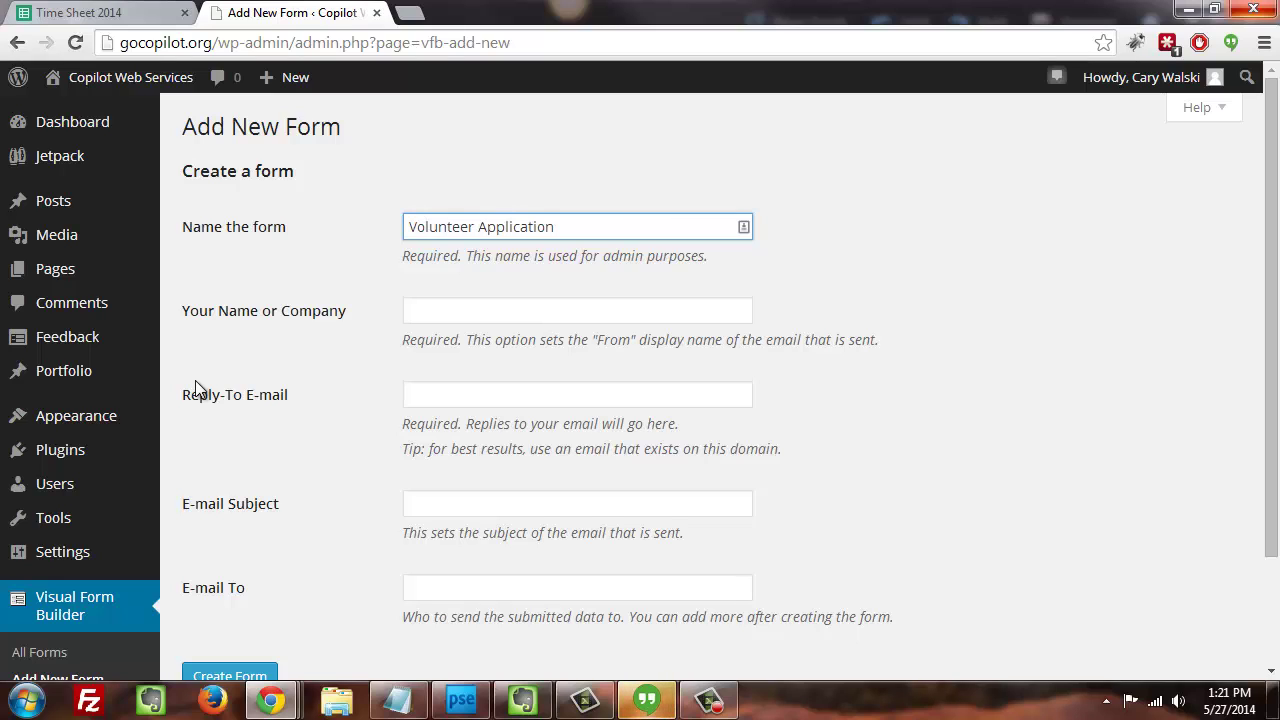
click(428, 313)
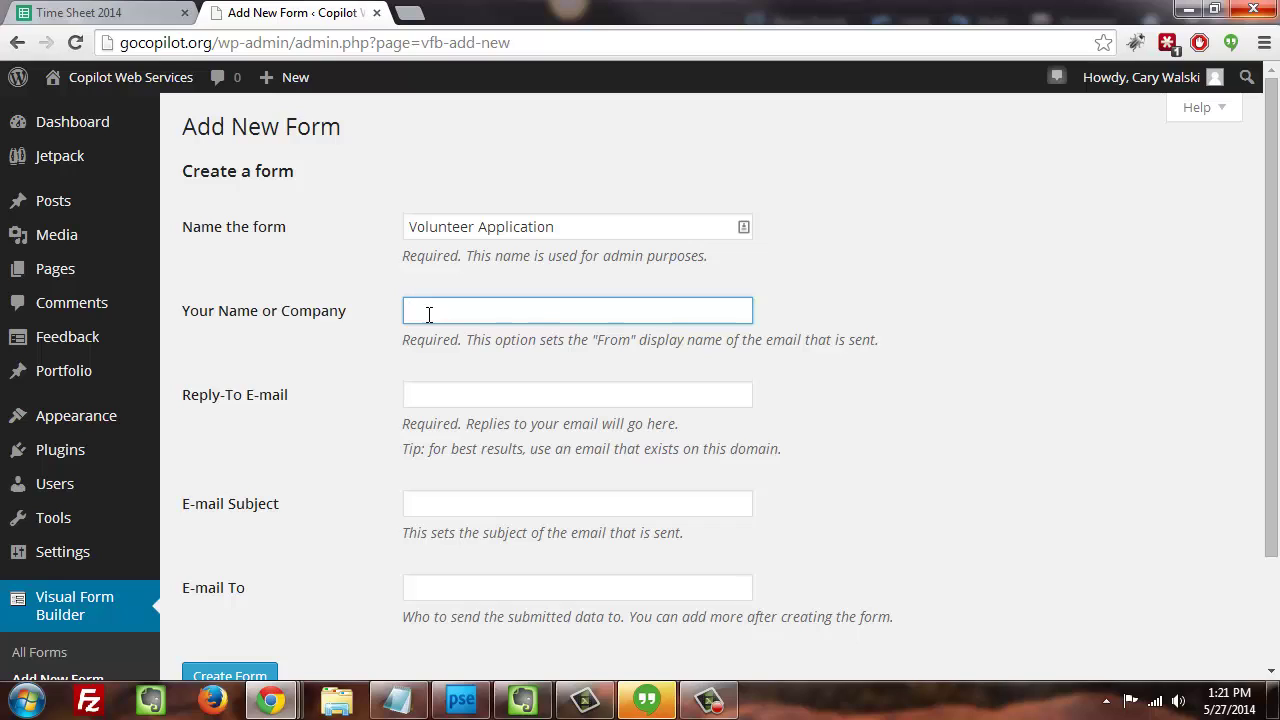
text(Copilot)
- Enter the reply-to e-mail address
click(451, 397)
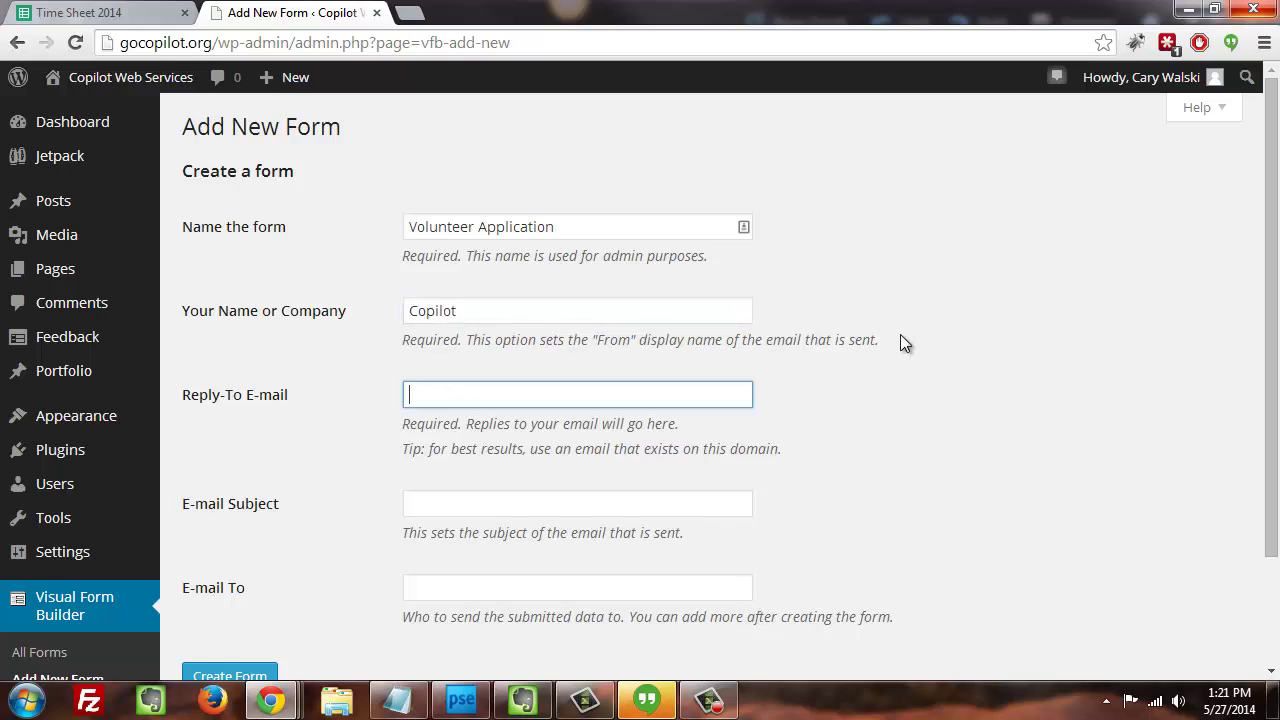
drag(1273, 305, 1272, 440)
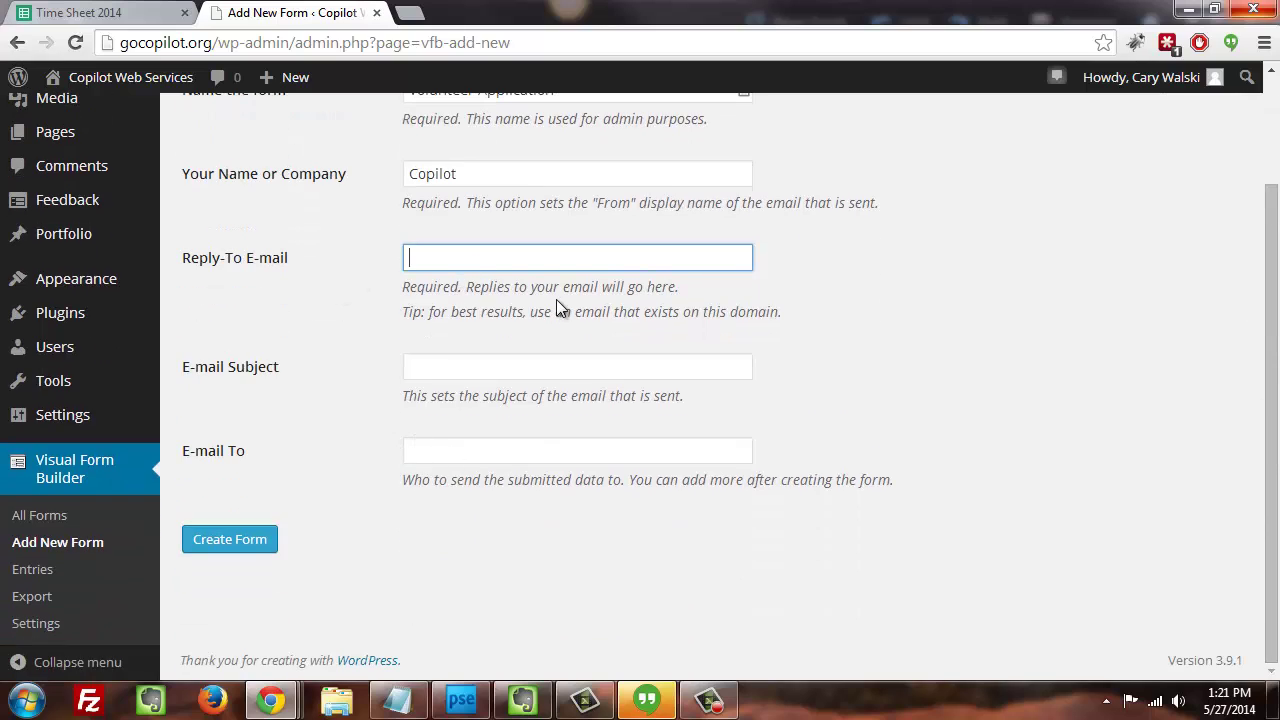
click(568, 258)
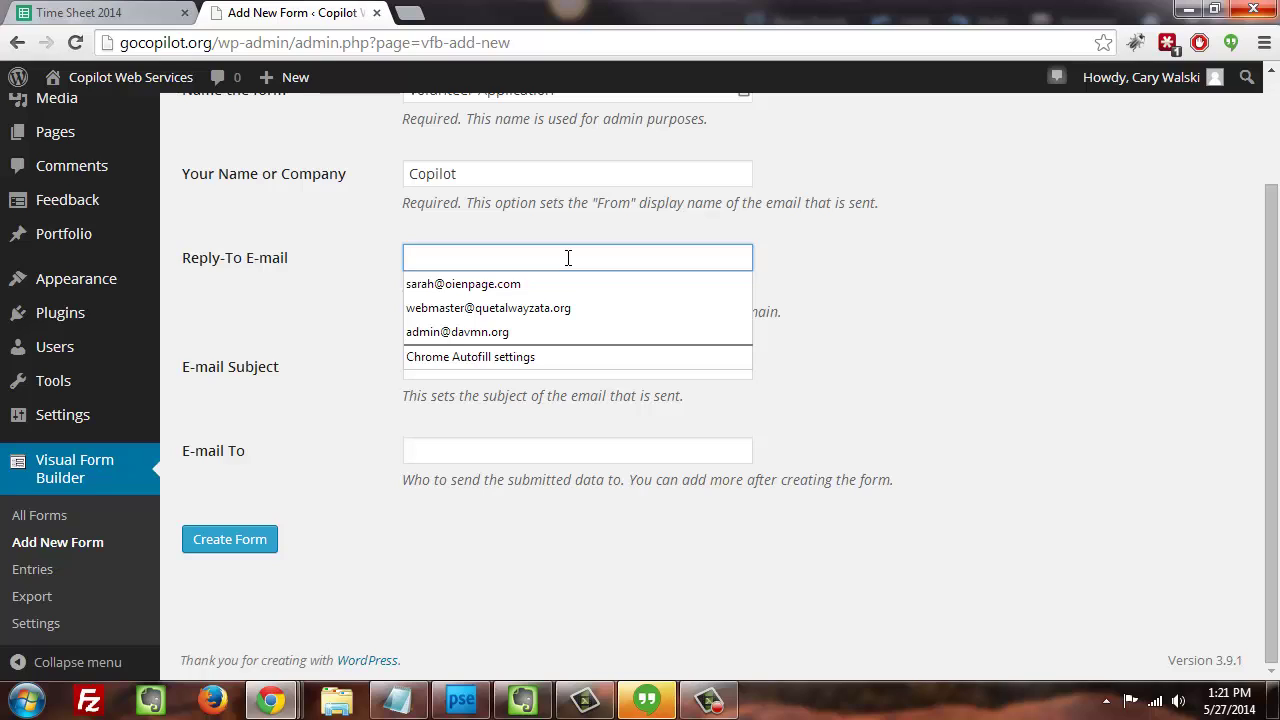
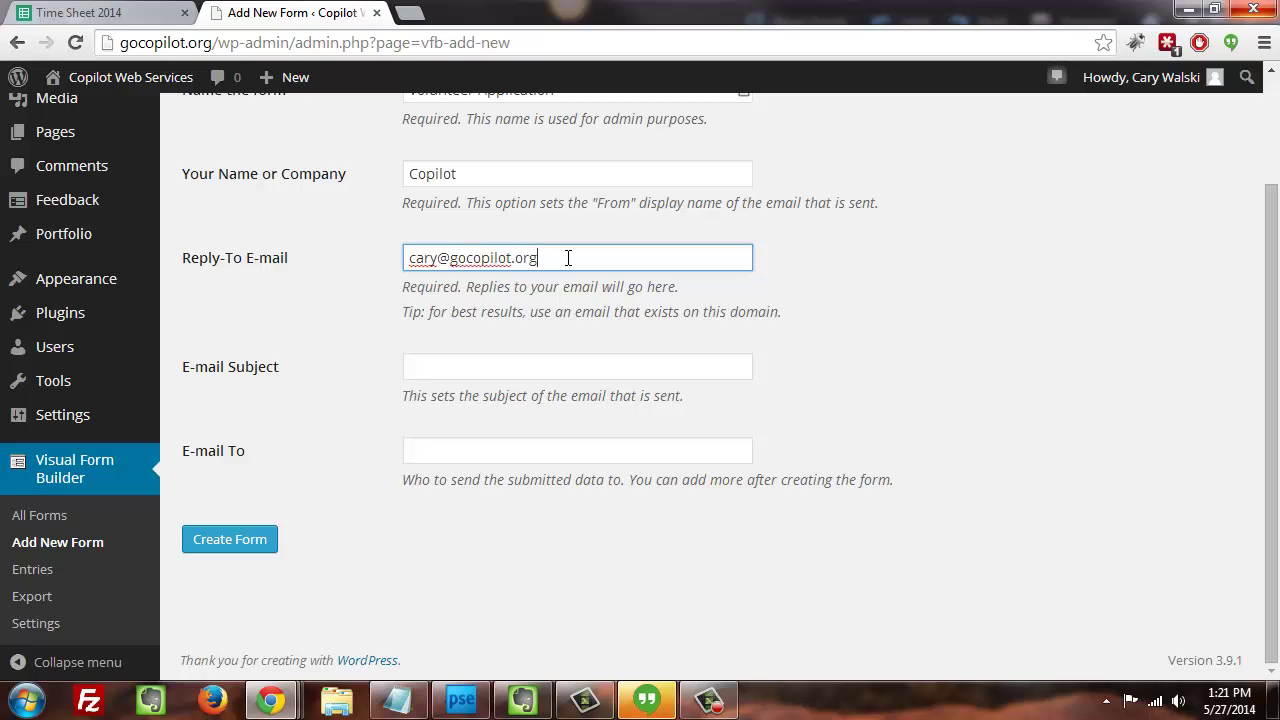
key(ctrl+shift+Left)
key(shift+Home)
key(ctrl+c)
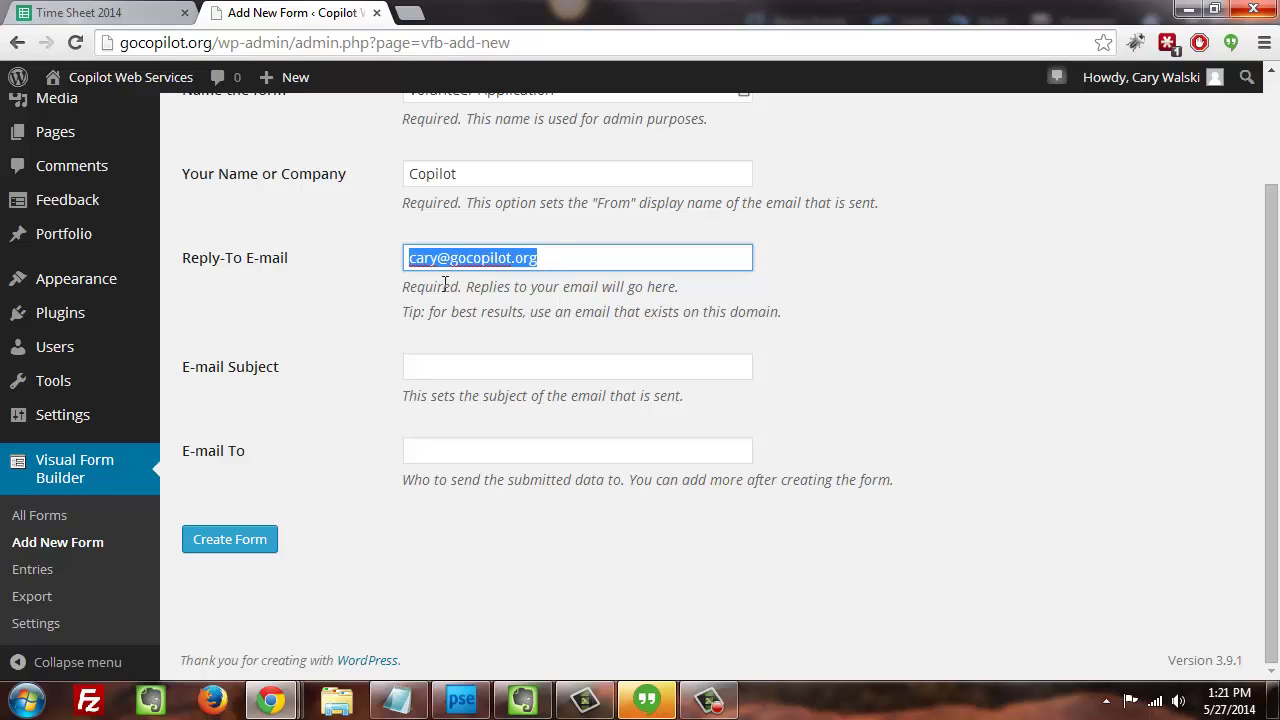
drag(423, 310, 428, 311)
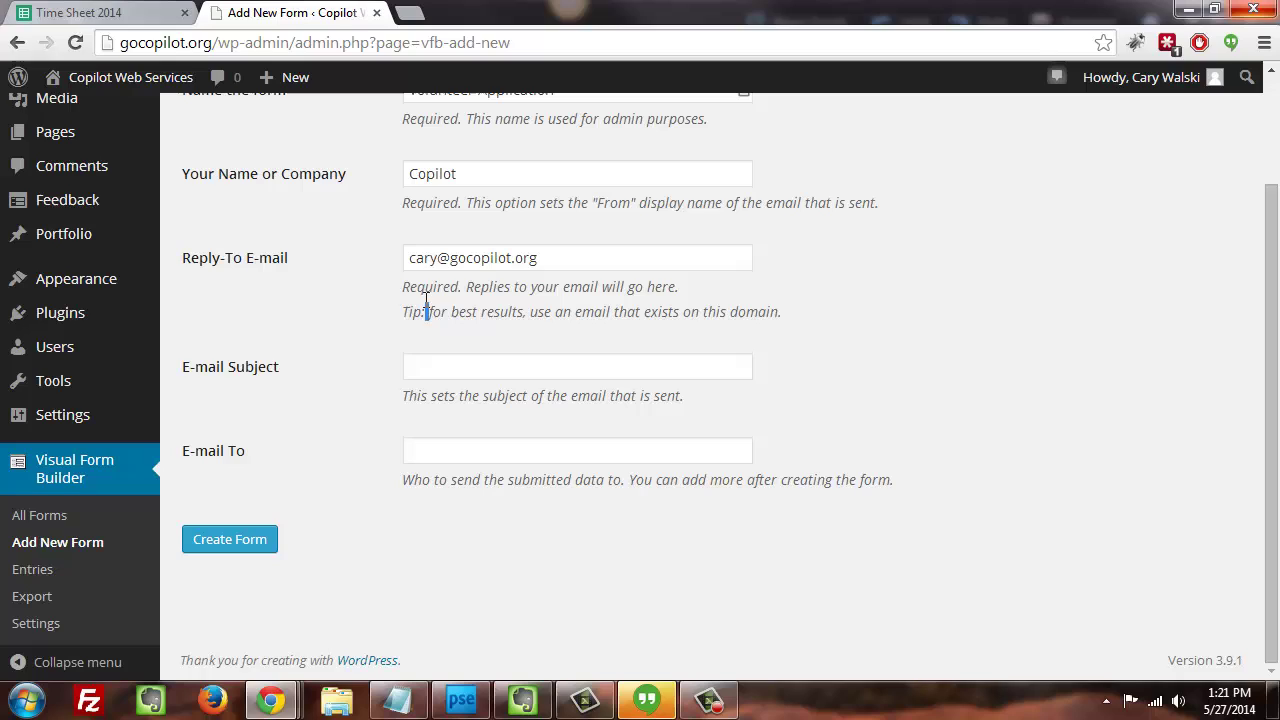
- Set the subject to 'A new volunteer applied!' and paste the same address as recipient
click(425, 370)
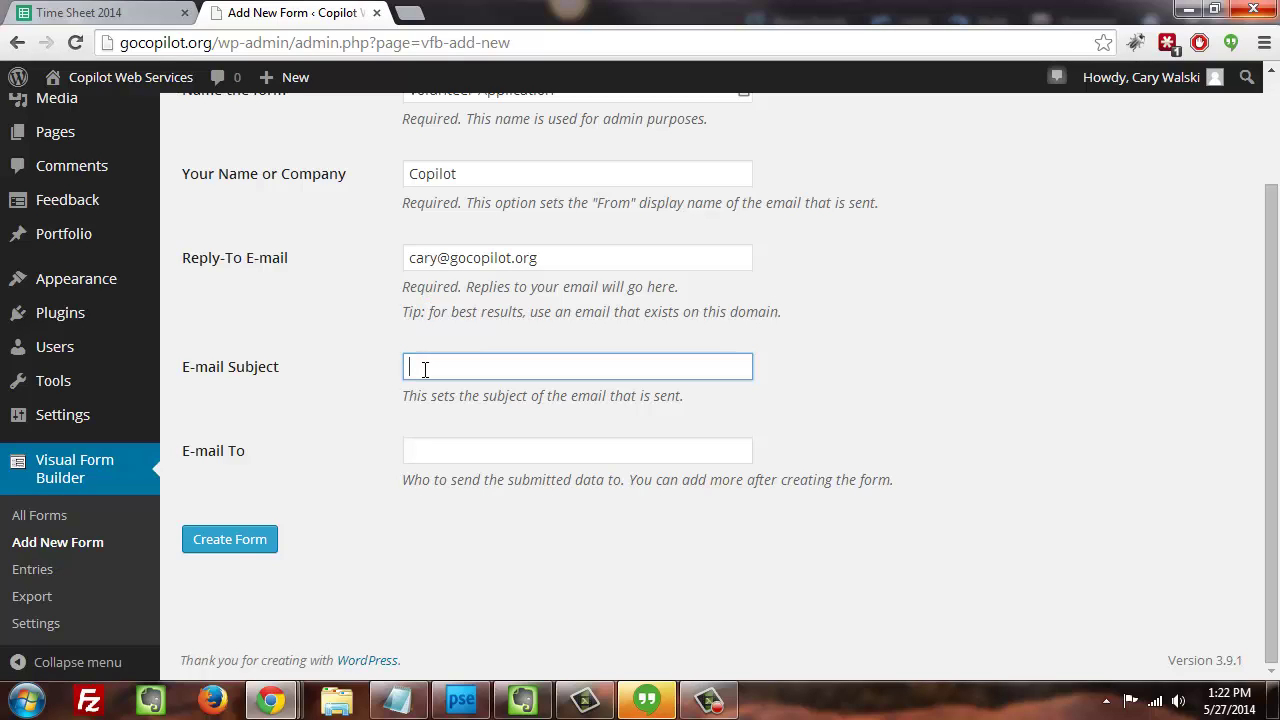
text(A new volunteer applied!)
click(469, 426)
click(467, 456)
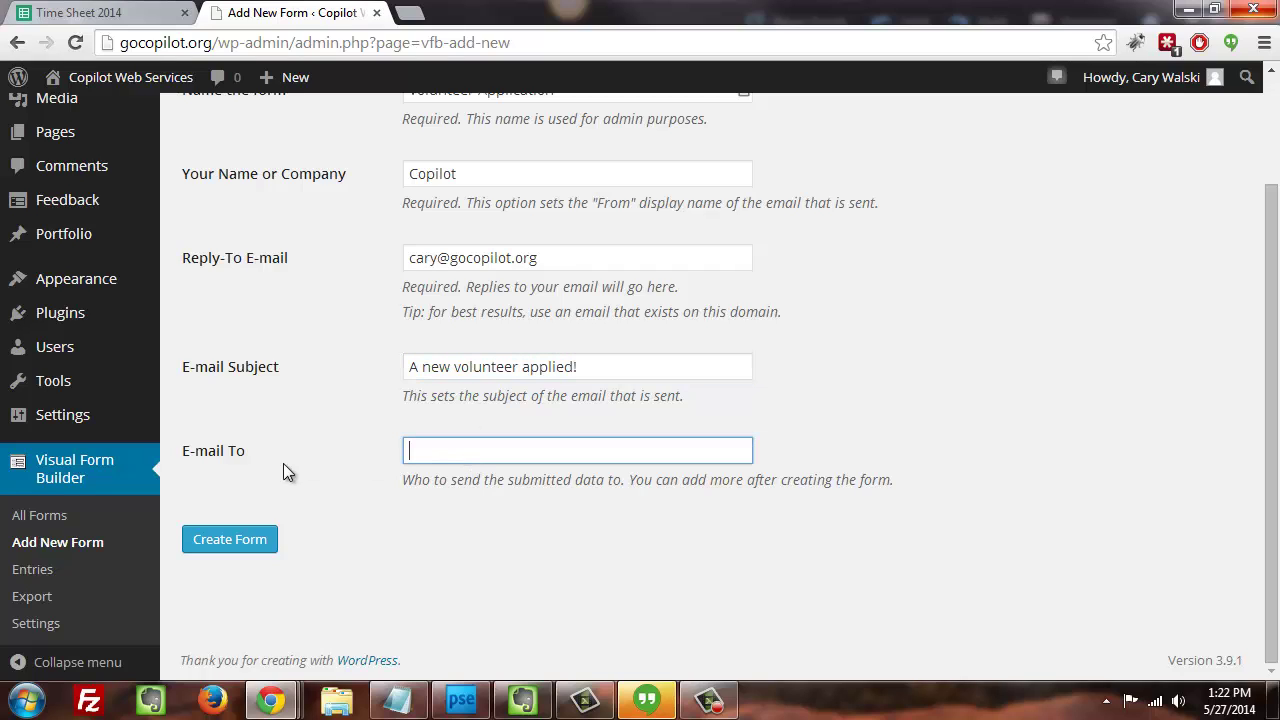
key(ctrl+v)
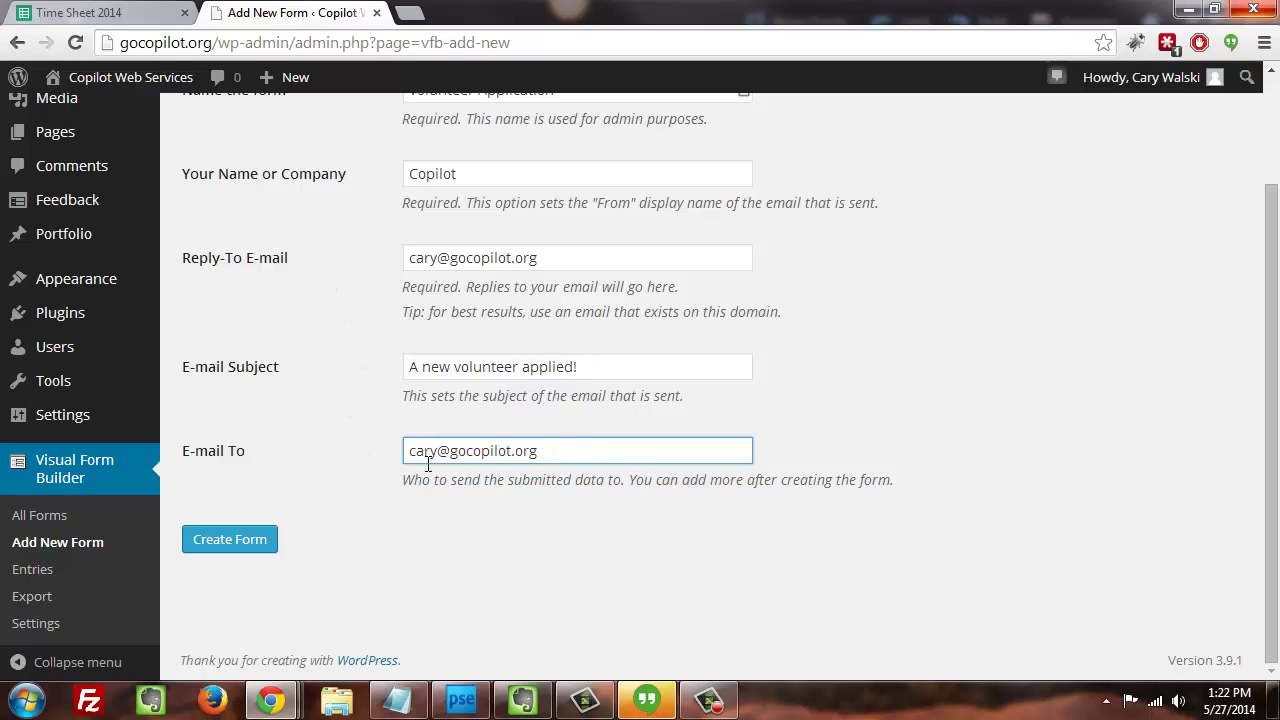
drag(405, 451, 573, 462)
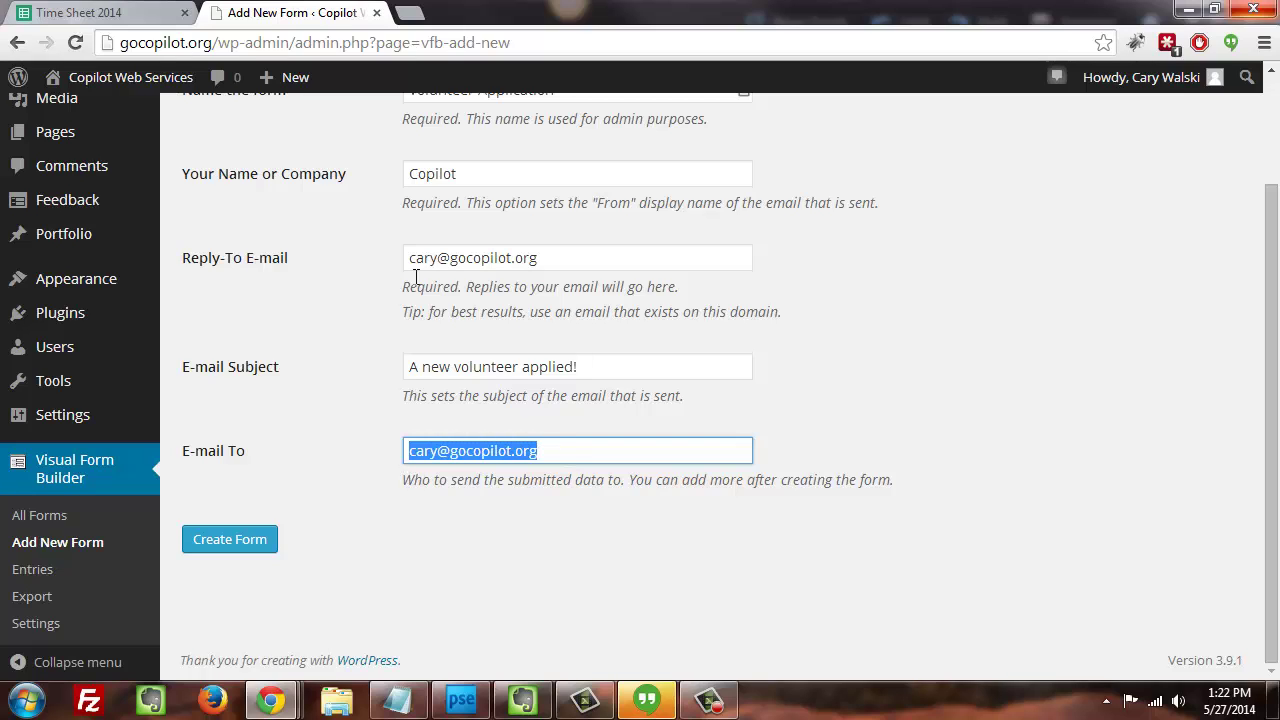
drag(406, 254, 573, 256)
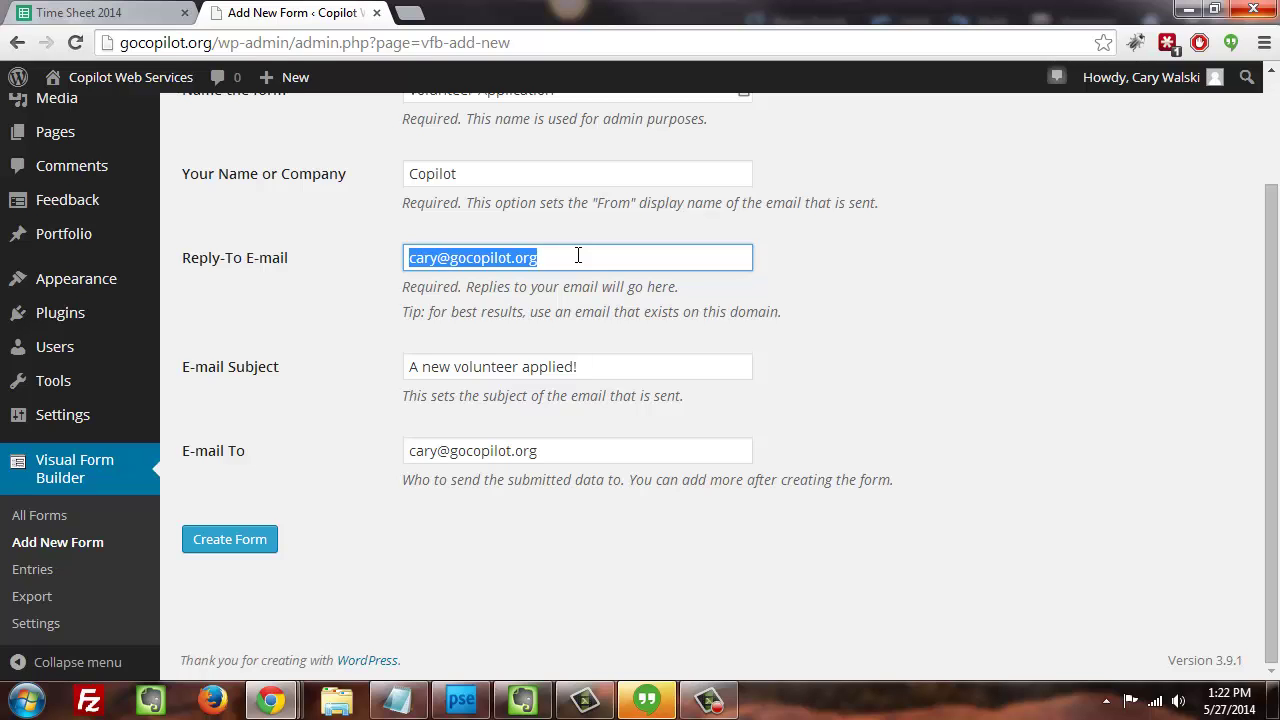
click(578, 256)
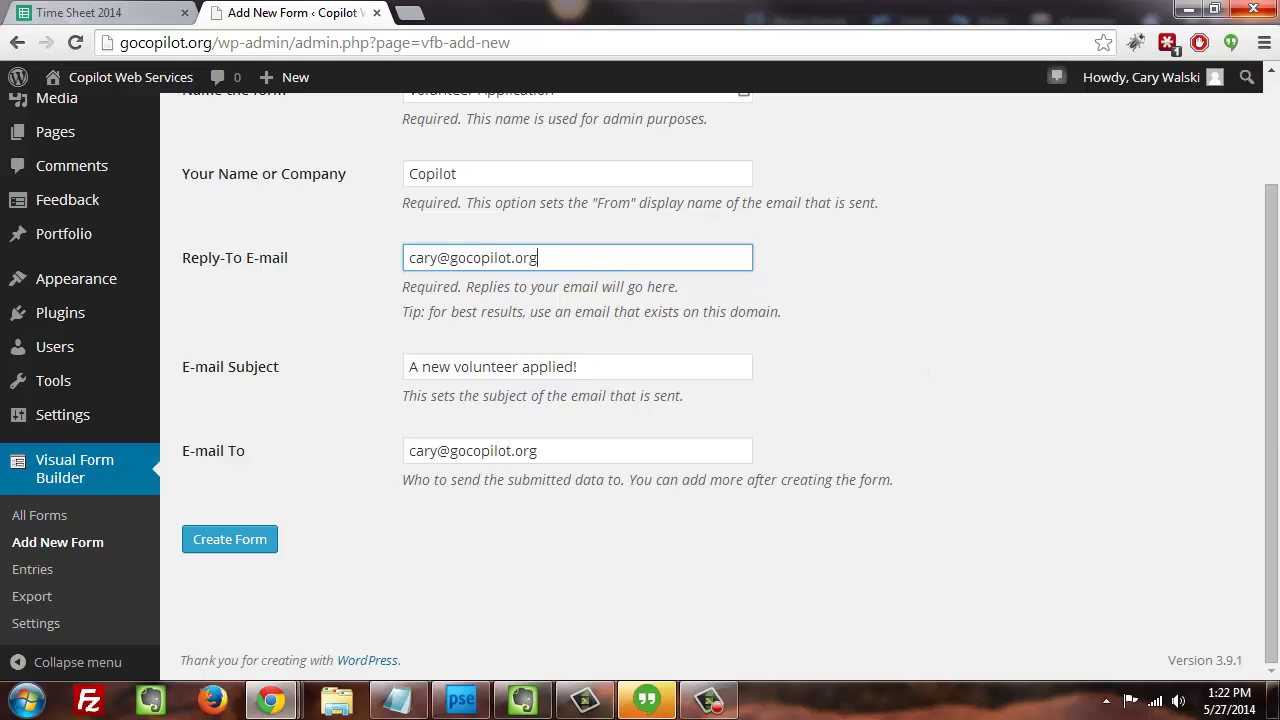
scroll(1158, 298, up, 2)
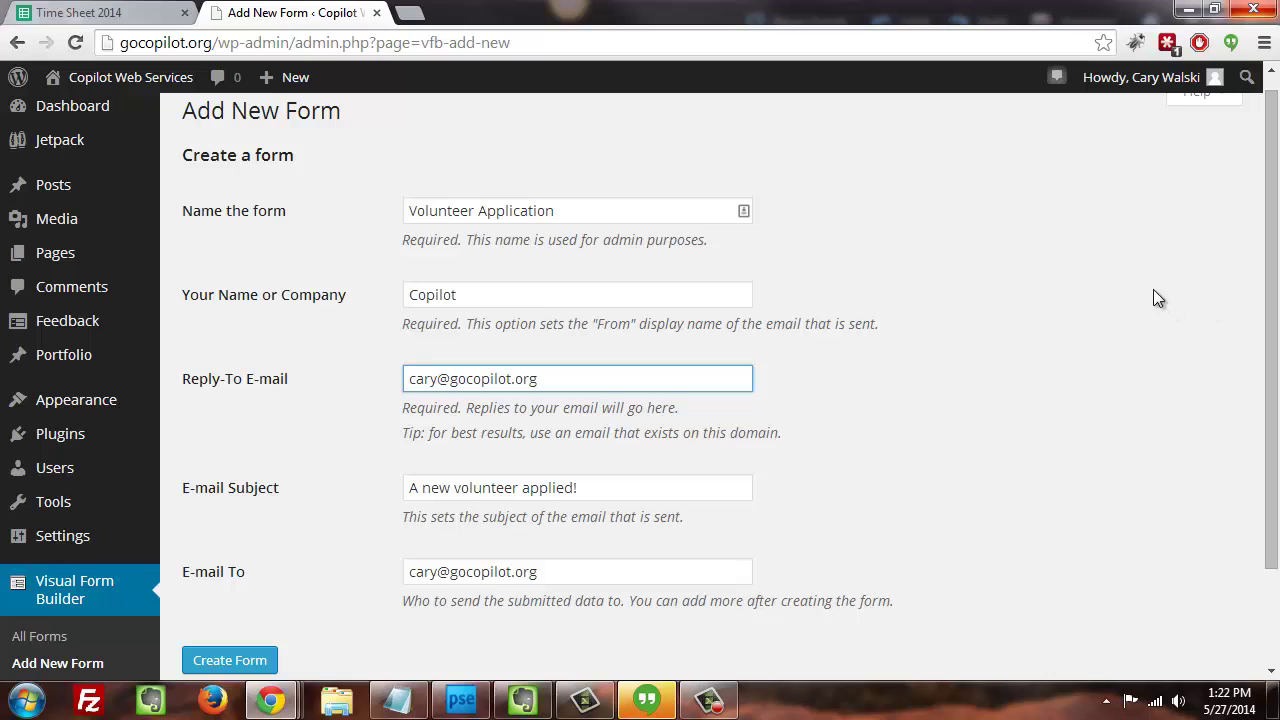
drag(1271, 290, 1271, 428)
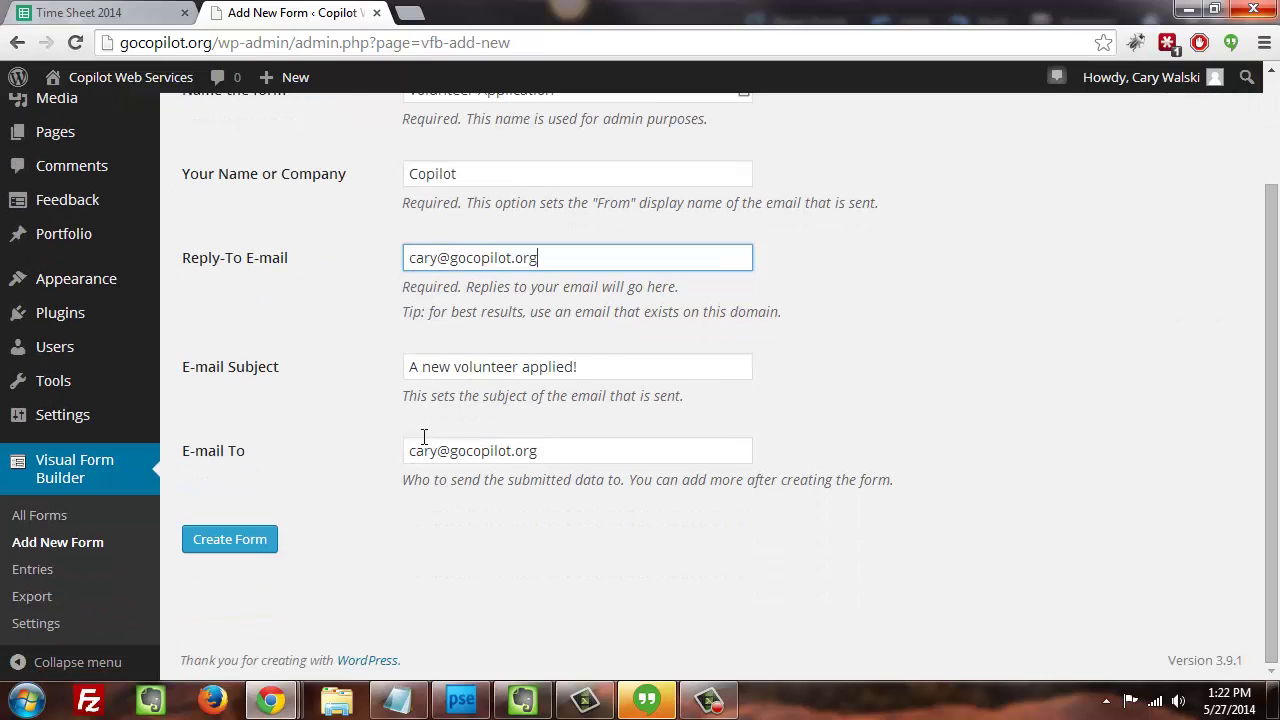
- Create the form and change the Fieldset legend to 'Thanks for Signing Up to Volunteer!'
click(241, 539)
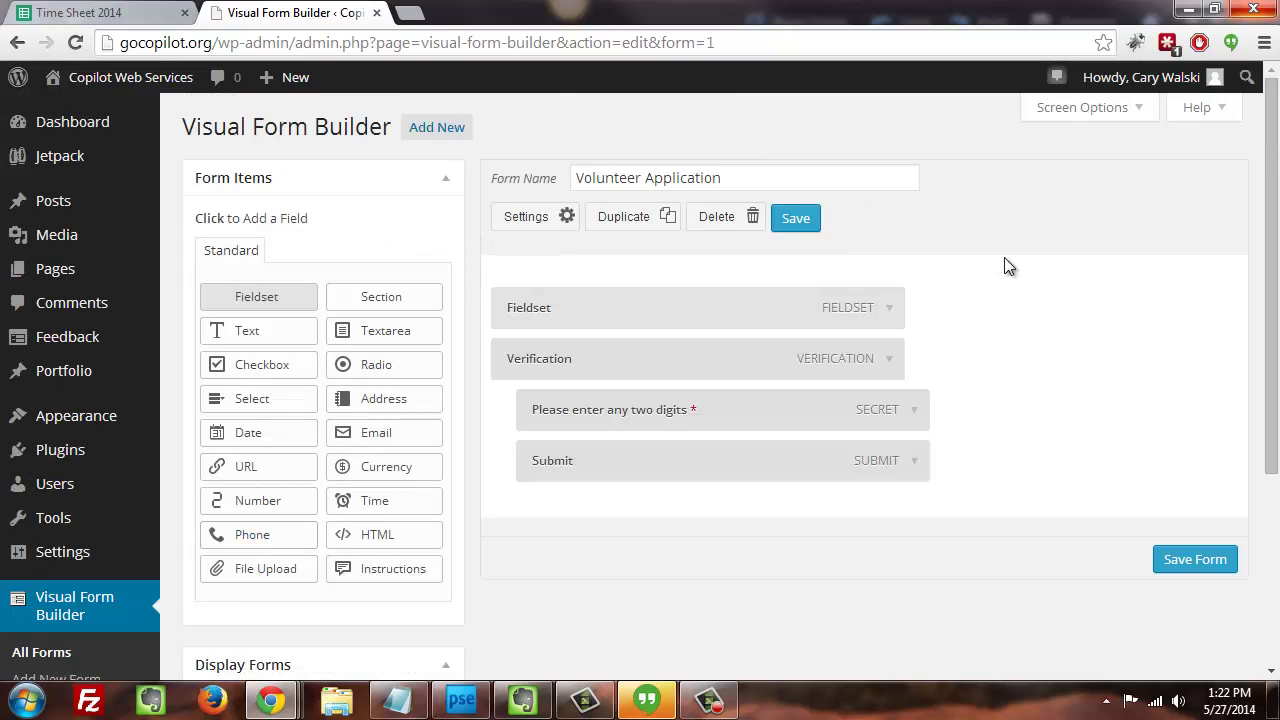
scroll(703, 410, down, 2)
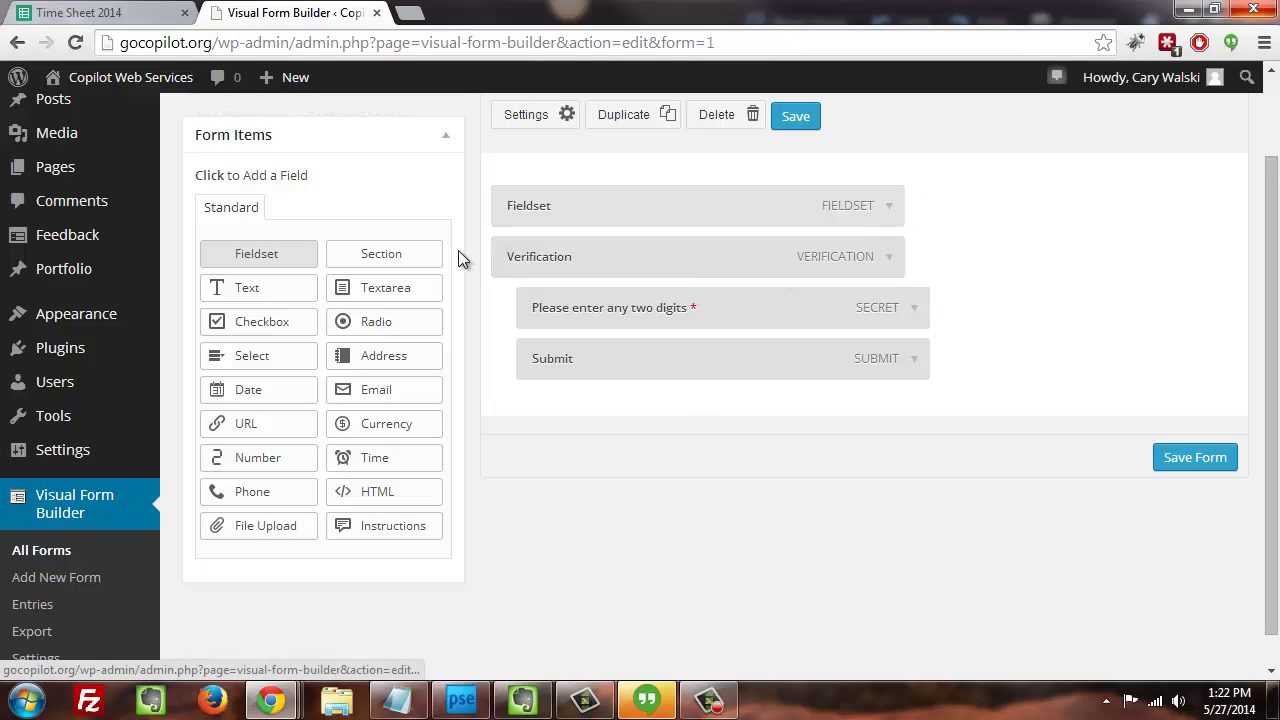
click(887, 207)
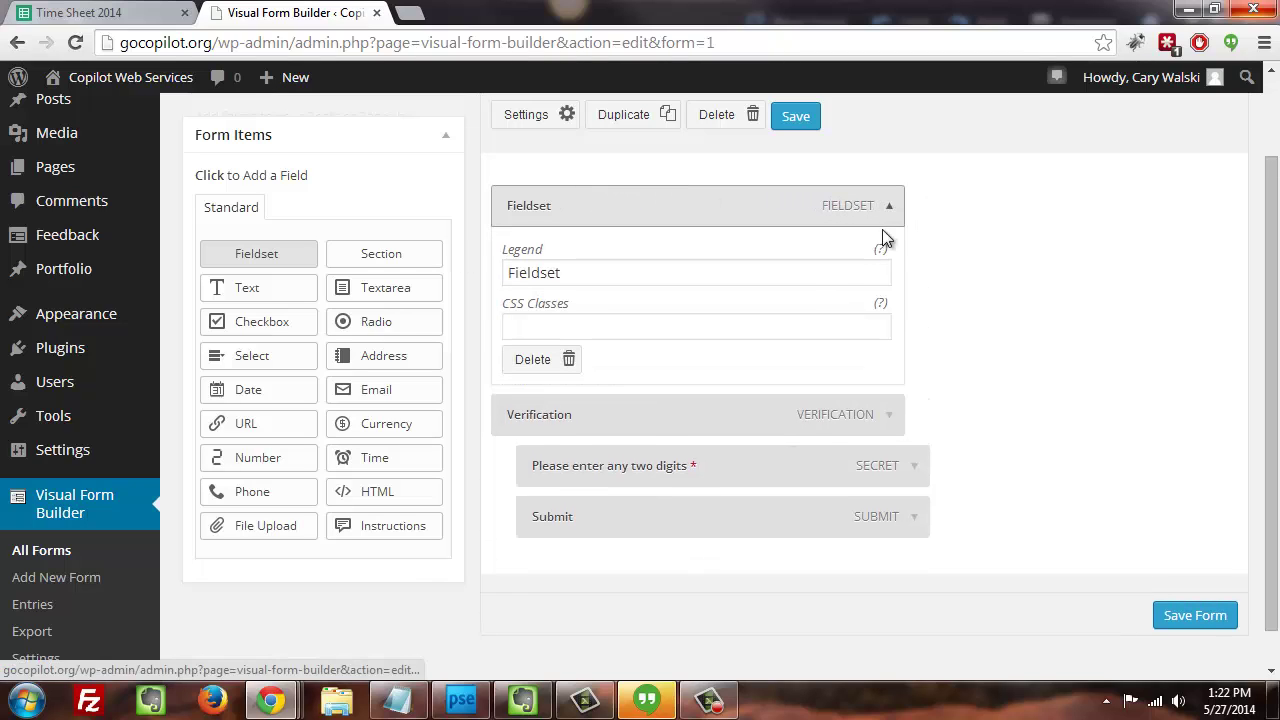
double_click(829, 257)
double_click(827, 272)
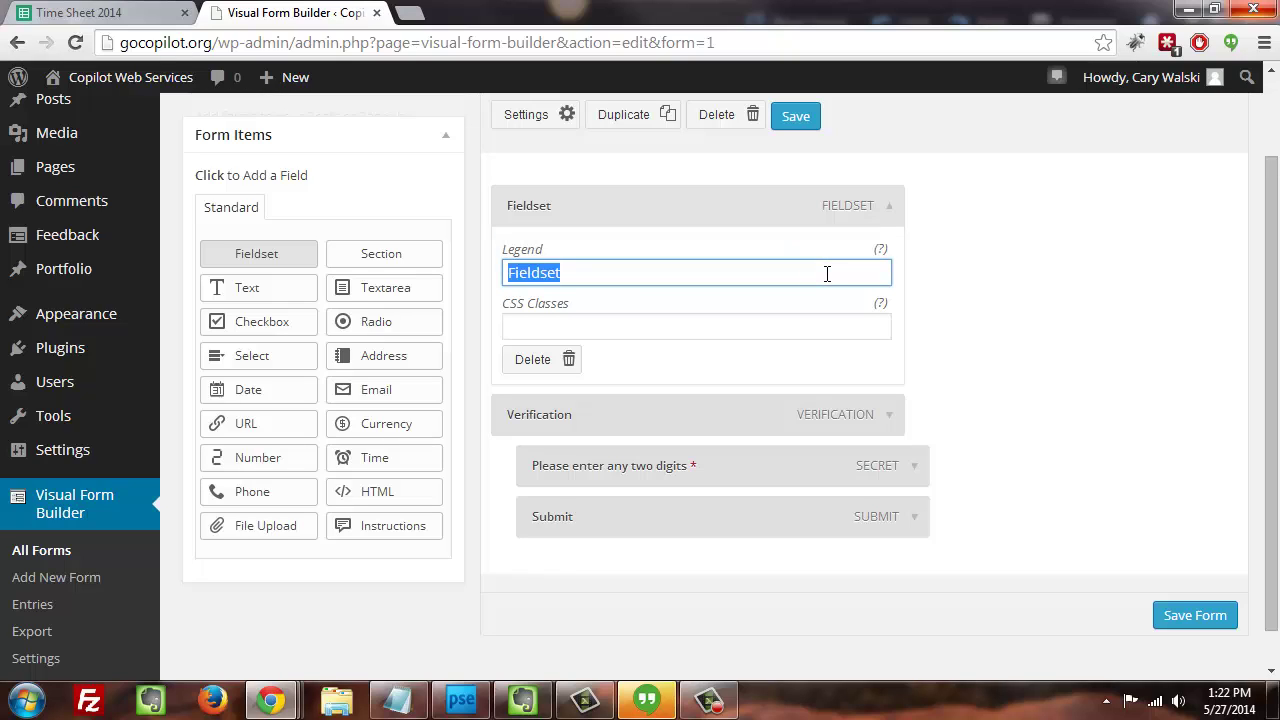
text(Thanks )
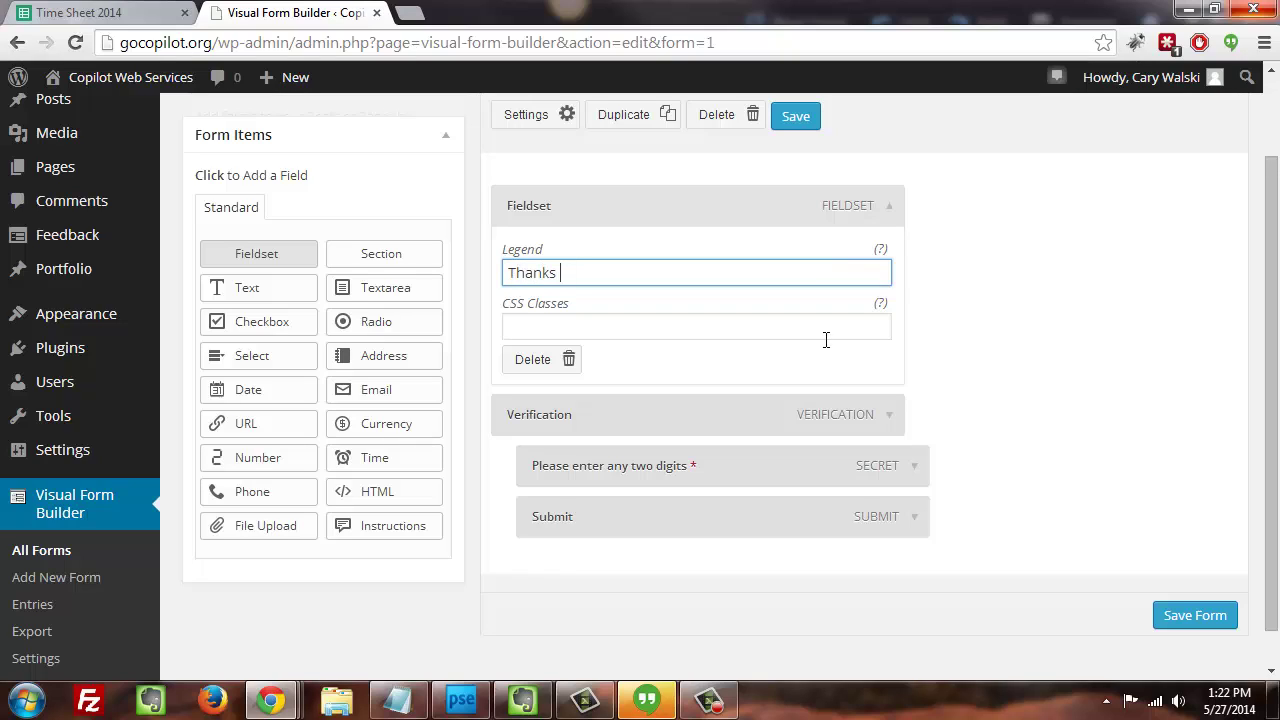
text(for Signing Up to Volu)
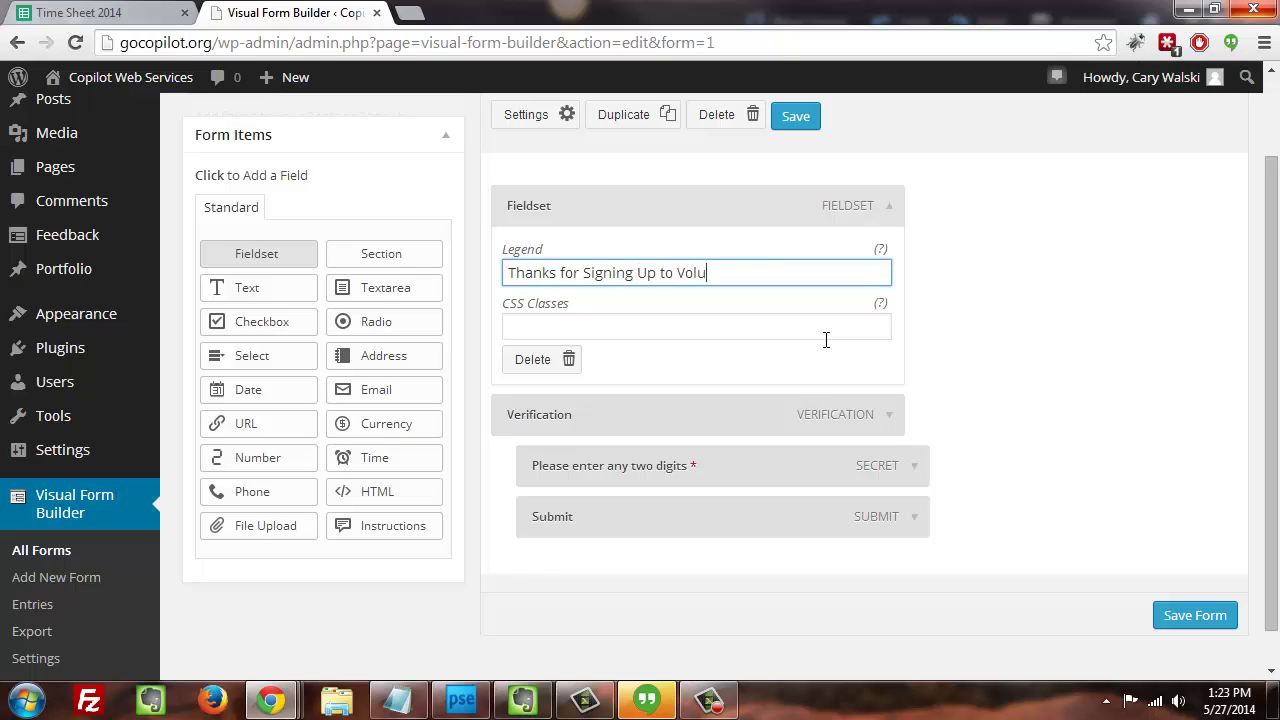
text(nteer!)
click(893, 212)
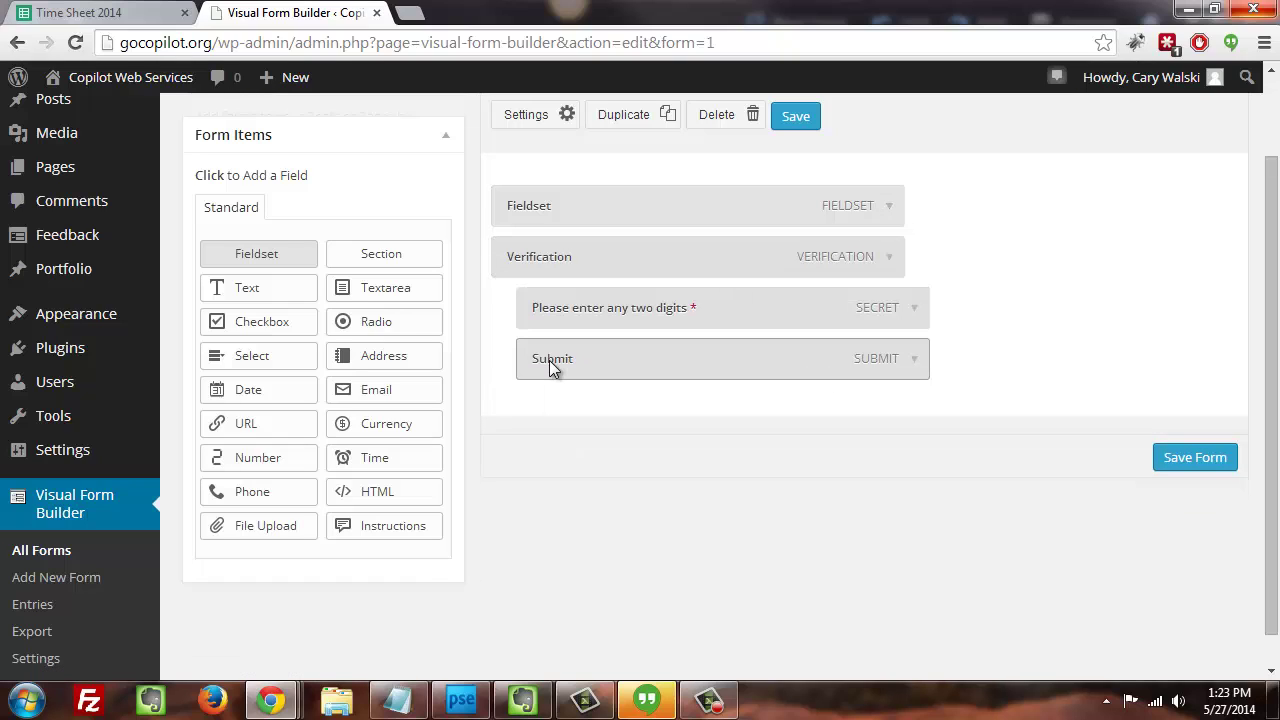
- Add an Instructions field between the Fieldset and Verification sections
click(400, 530)
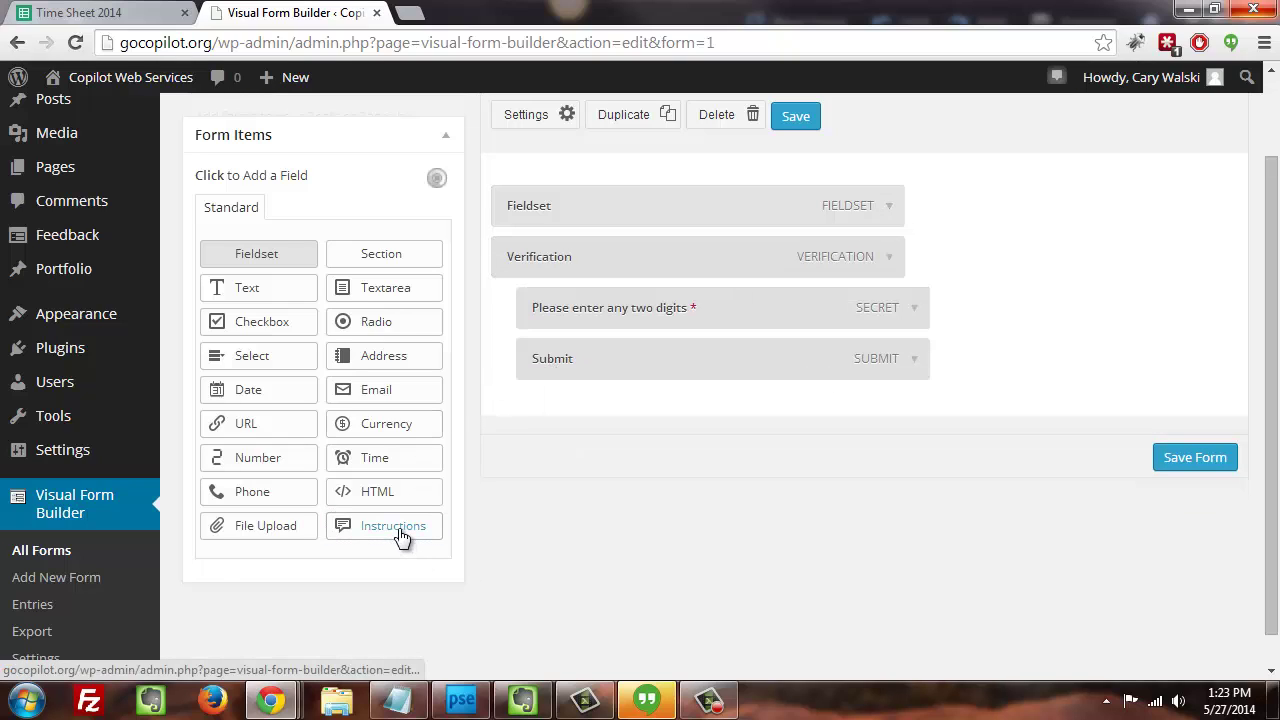
click(892, 262)
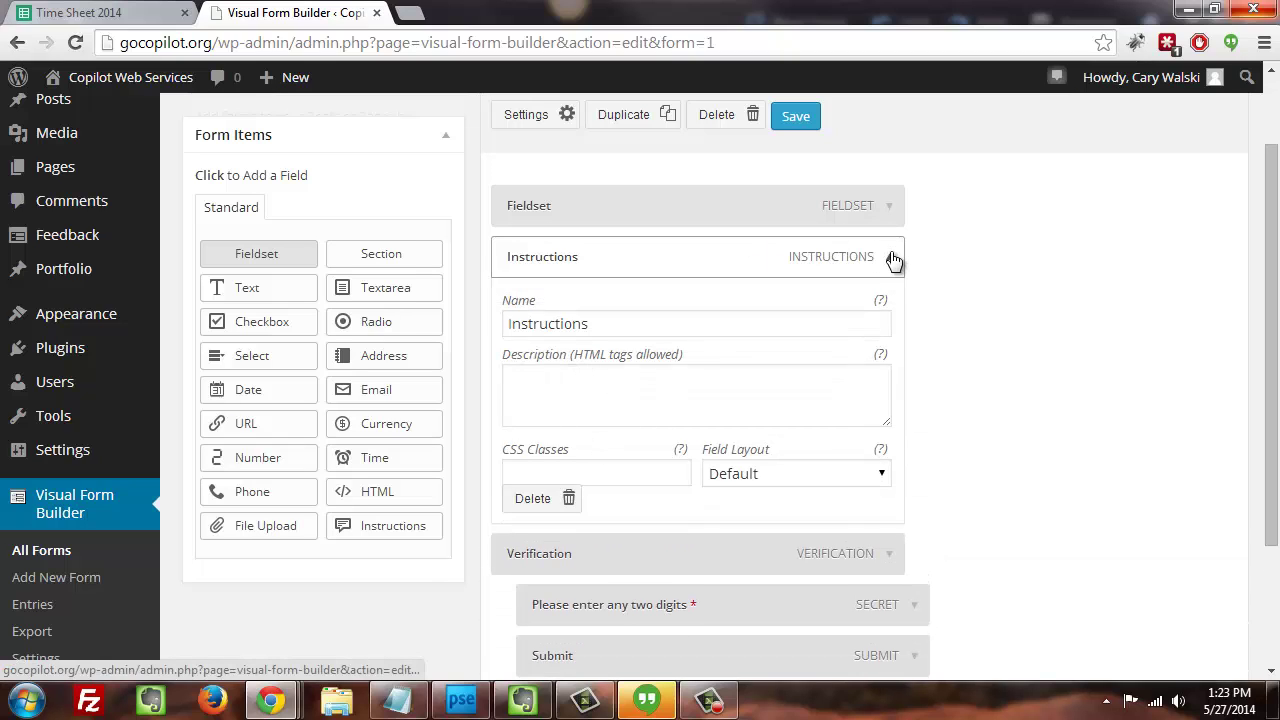
click(892, 262)
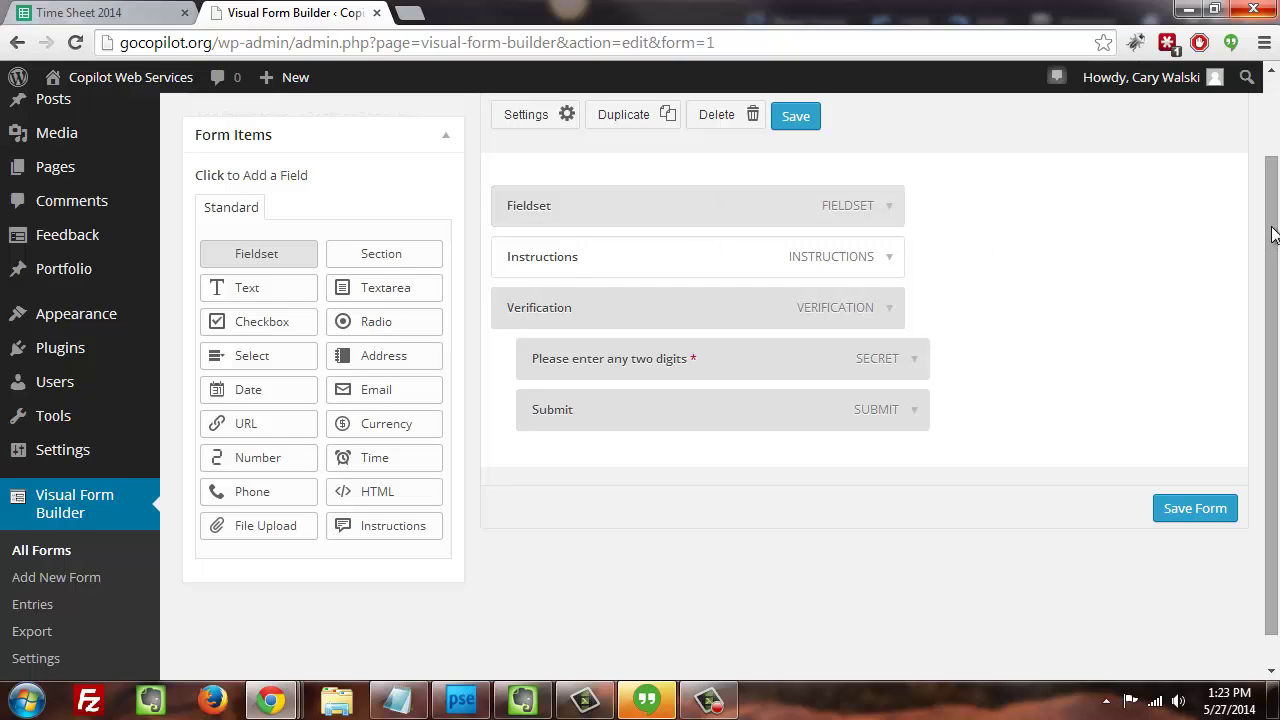
scroll(1265, 244, down, 1)
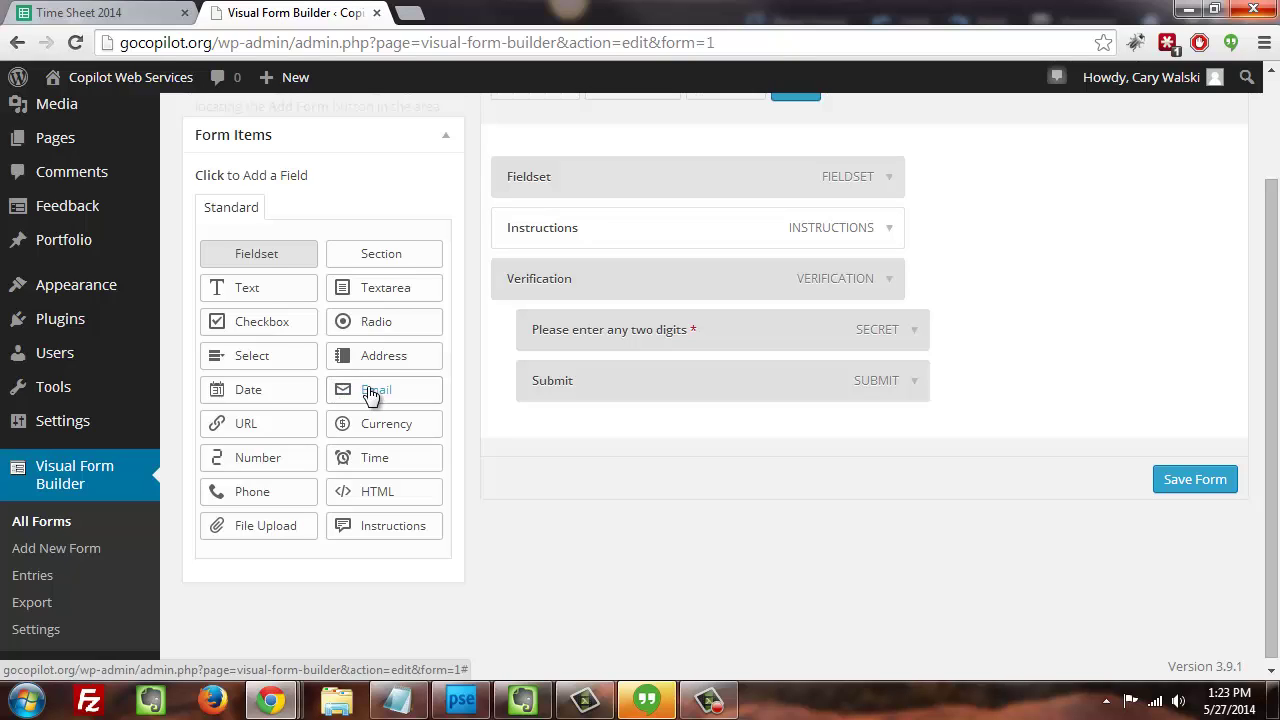
- Add an Email field and set it to required, keeping the Default layout
click(371, 399)
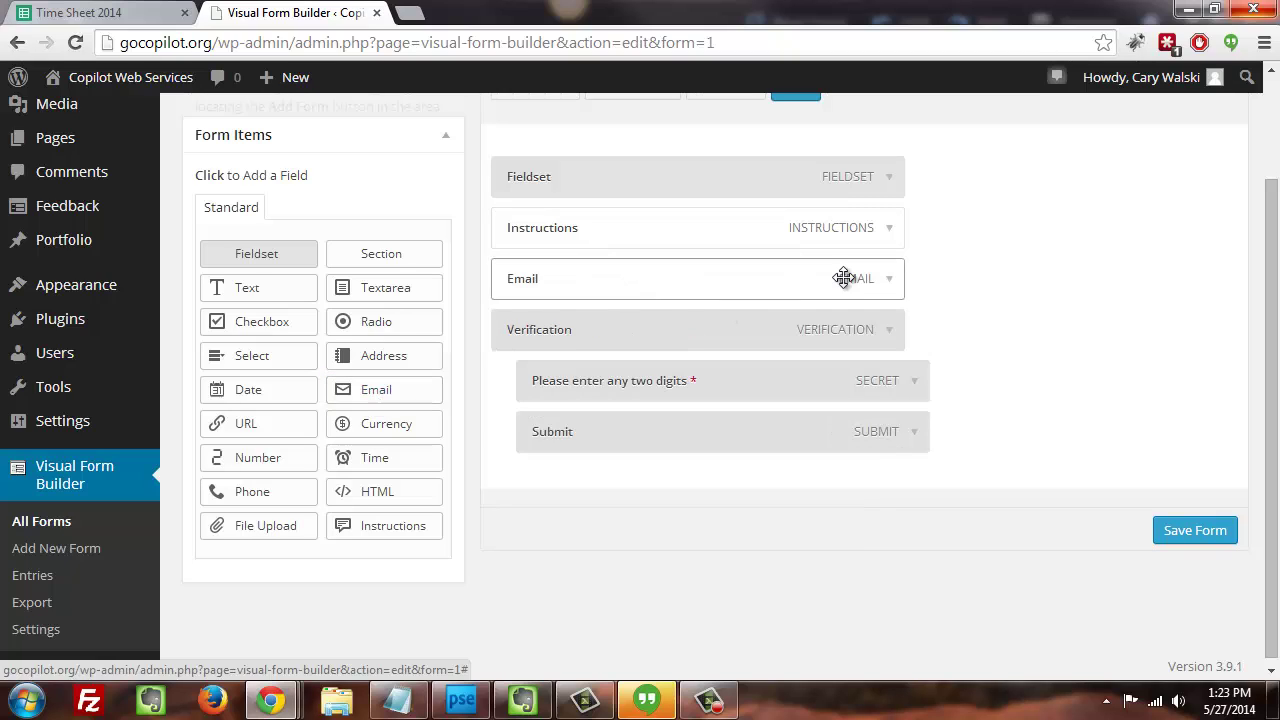
click(895, 292)
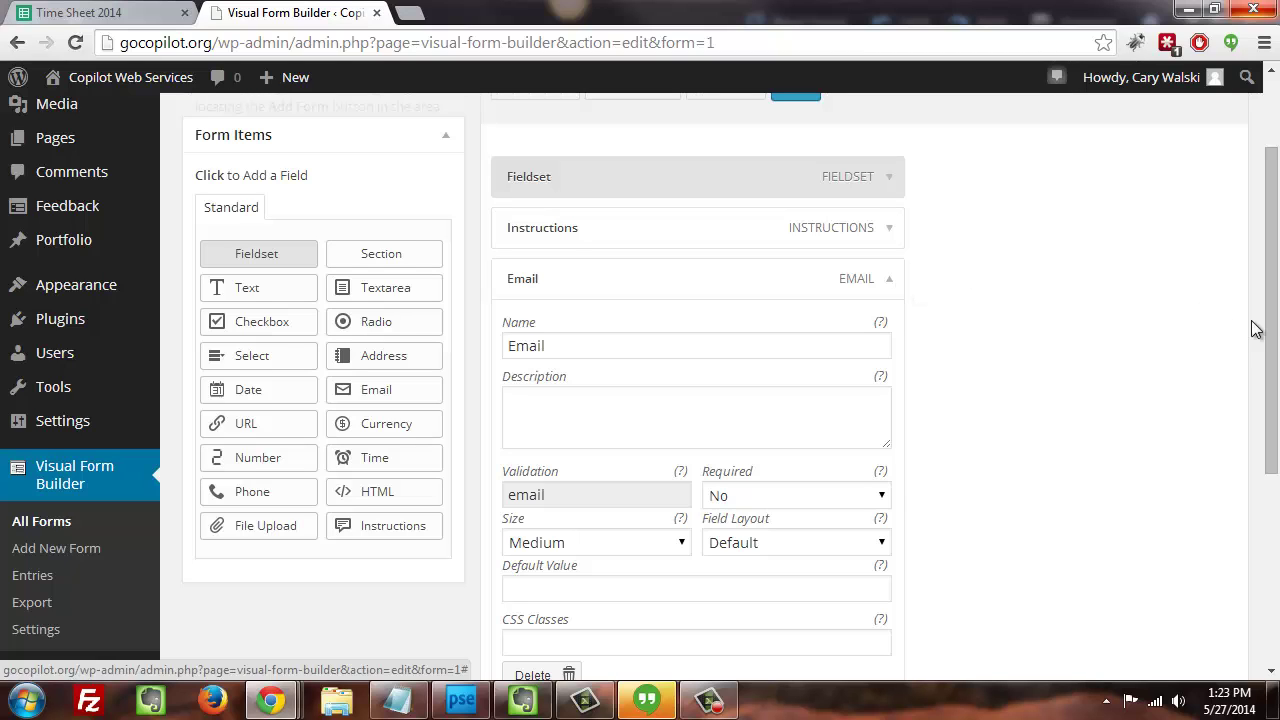
drag(1266, 314, 1262, 365)
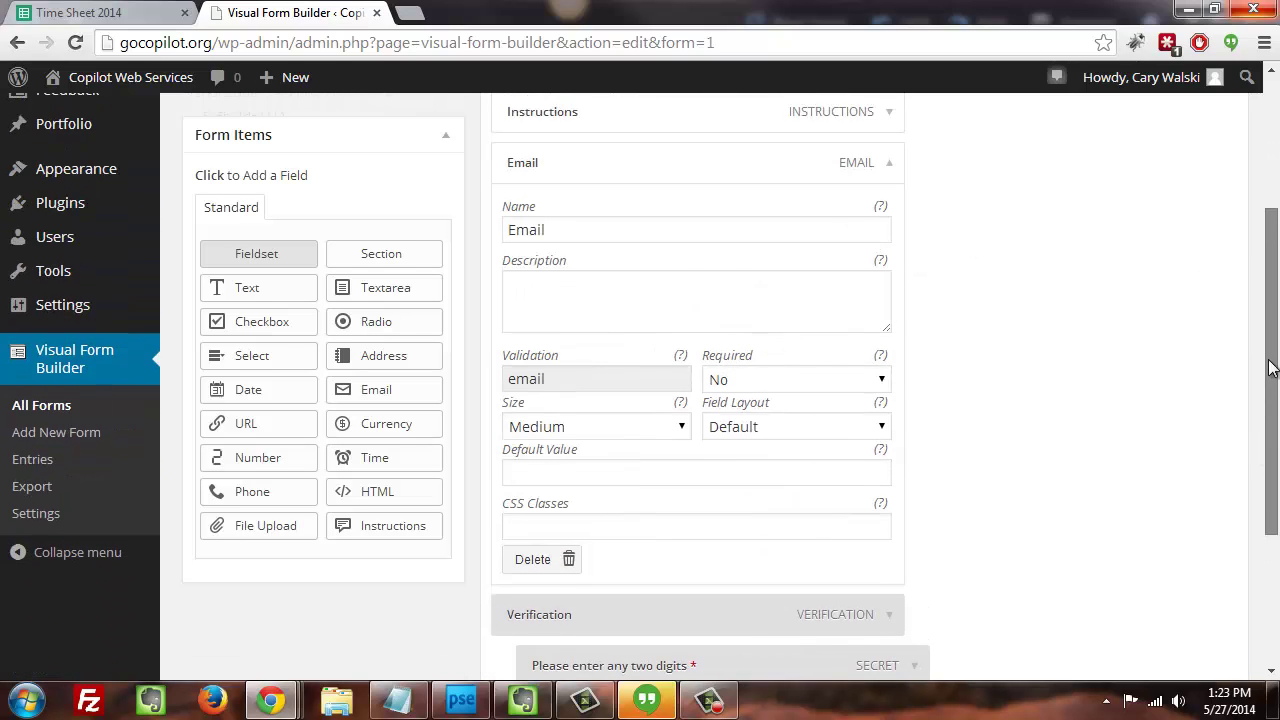
click(690, 288)
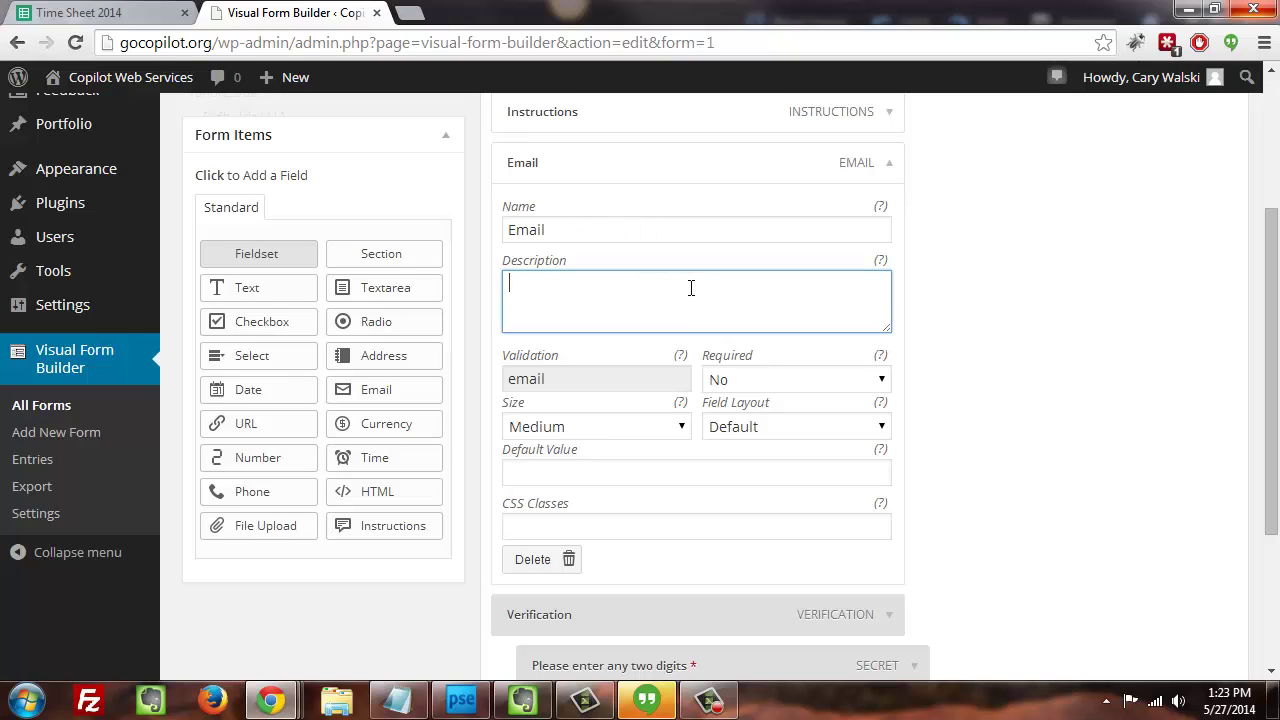
click(769, 427)
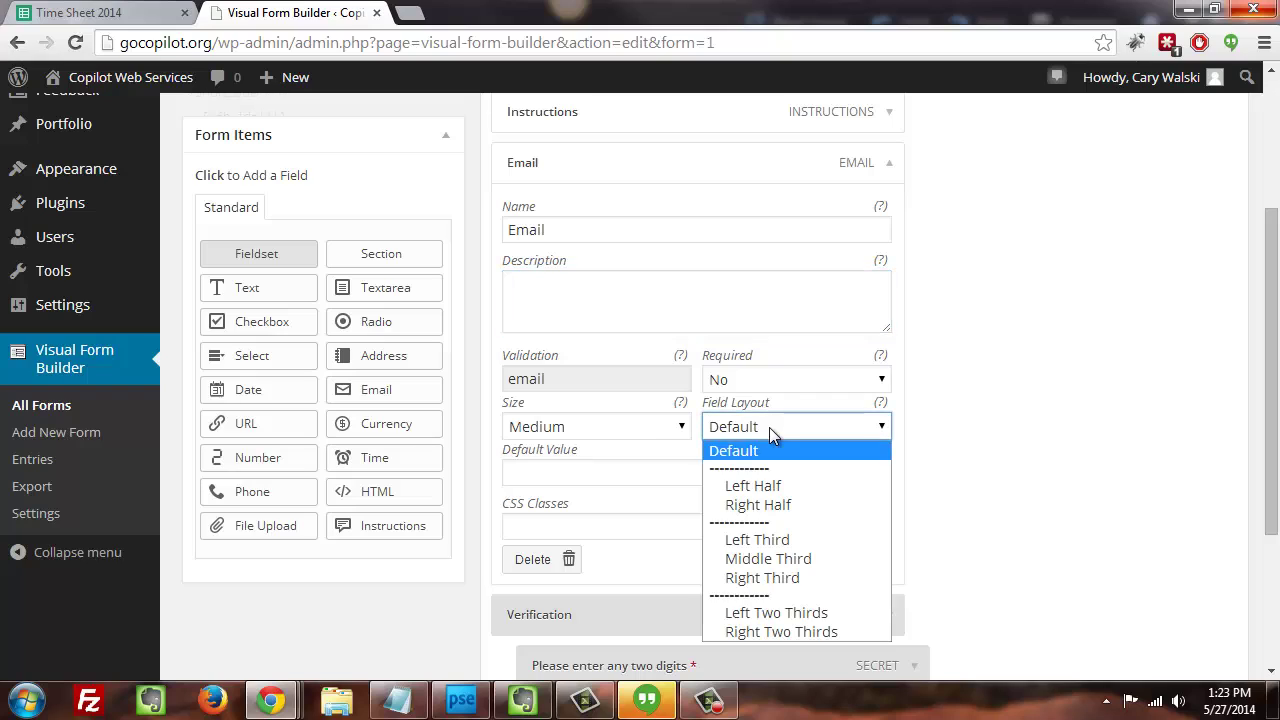
click(776, 427)
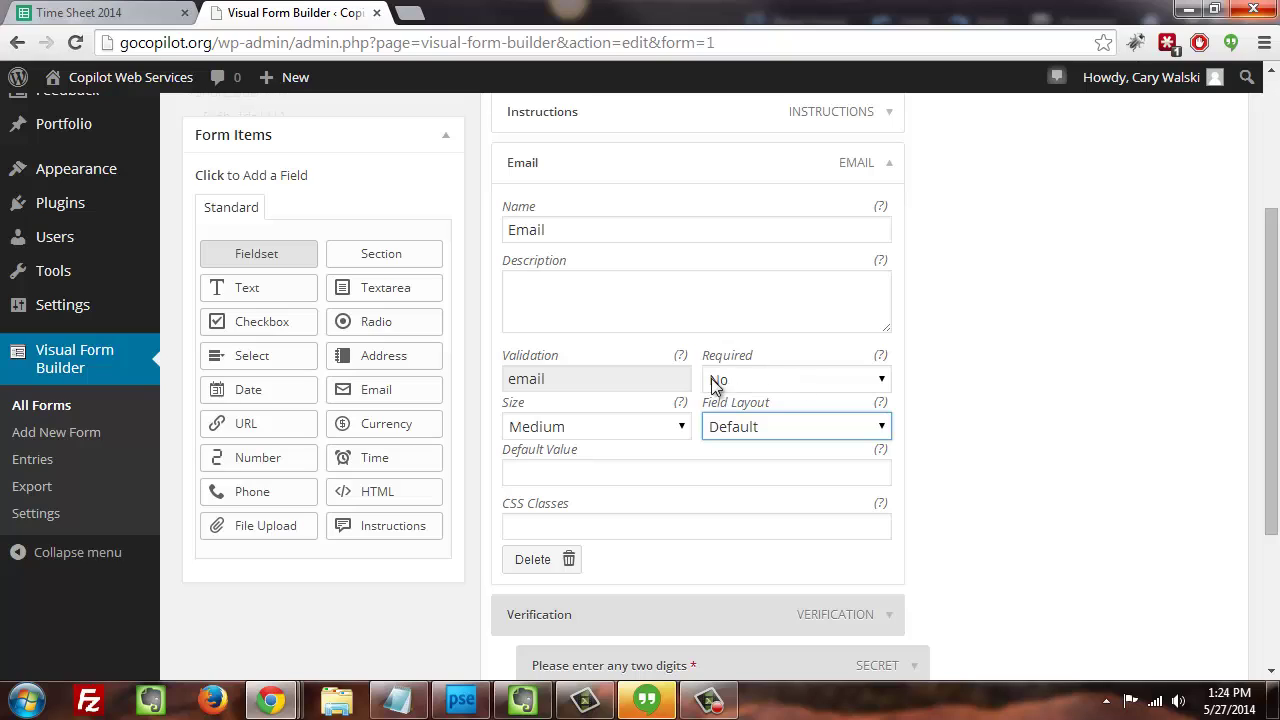
click(763, 379)
click(764, 422)
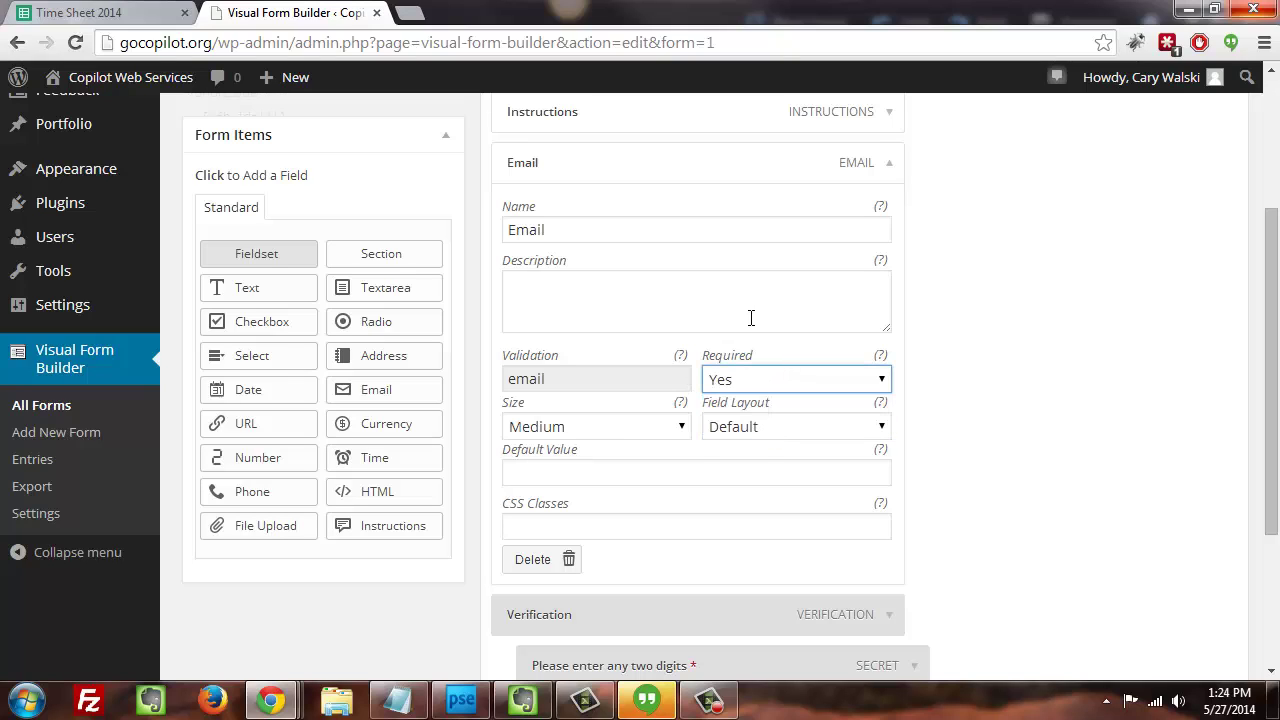
click(752, 303)
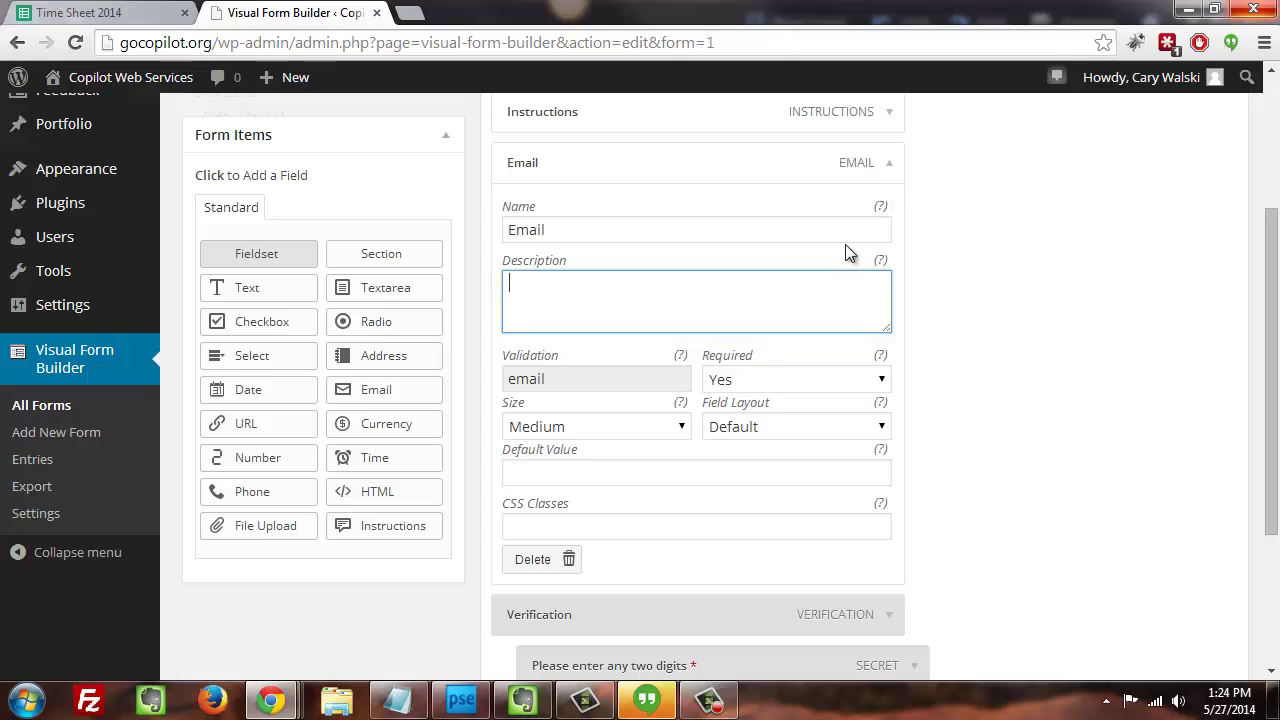
click(890, 178)
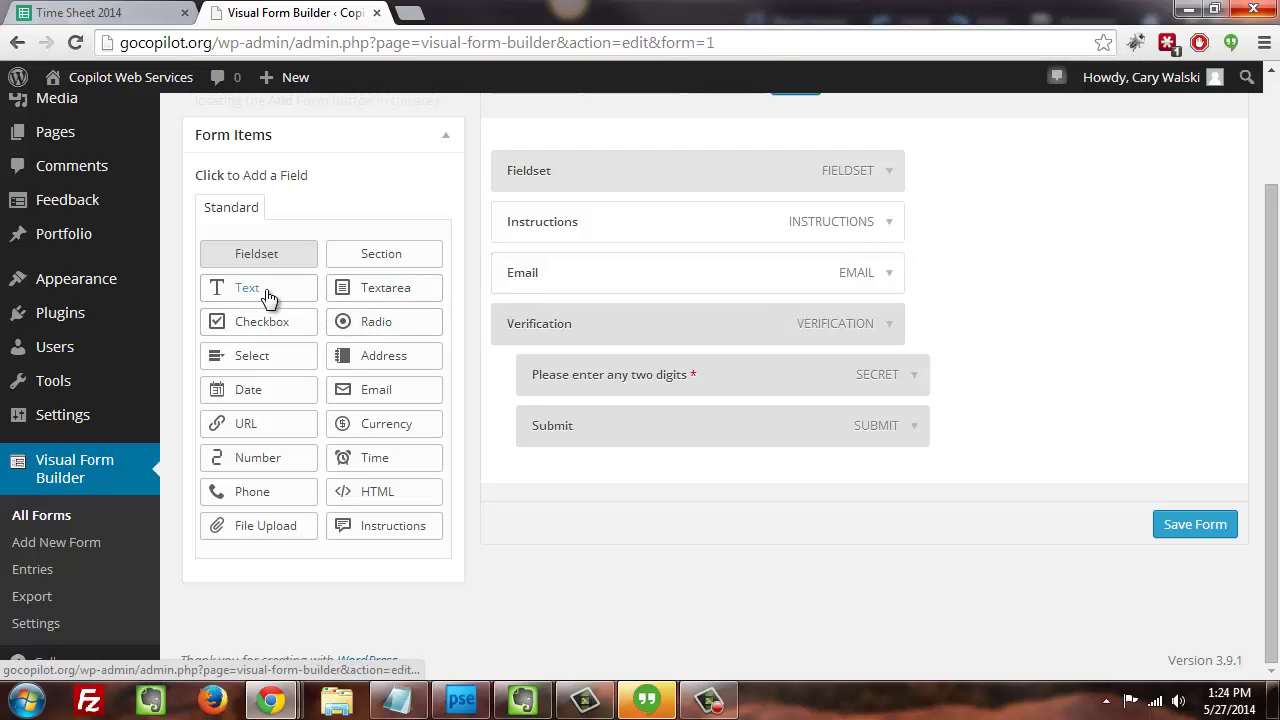
- Add a required Address field with default country United States of America
click(358, 368)
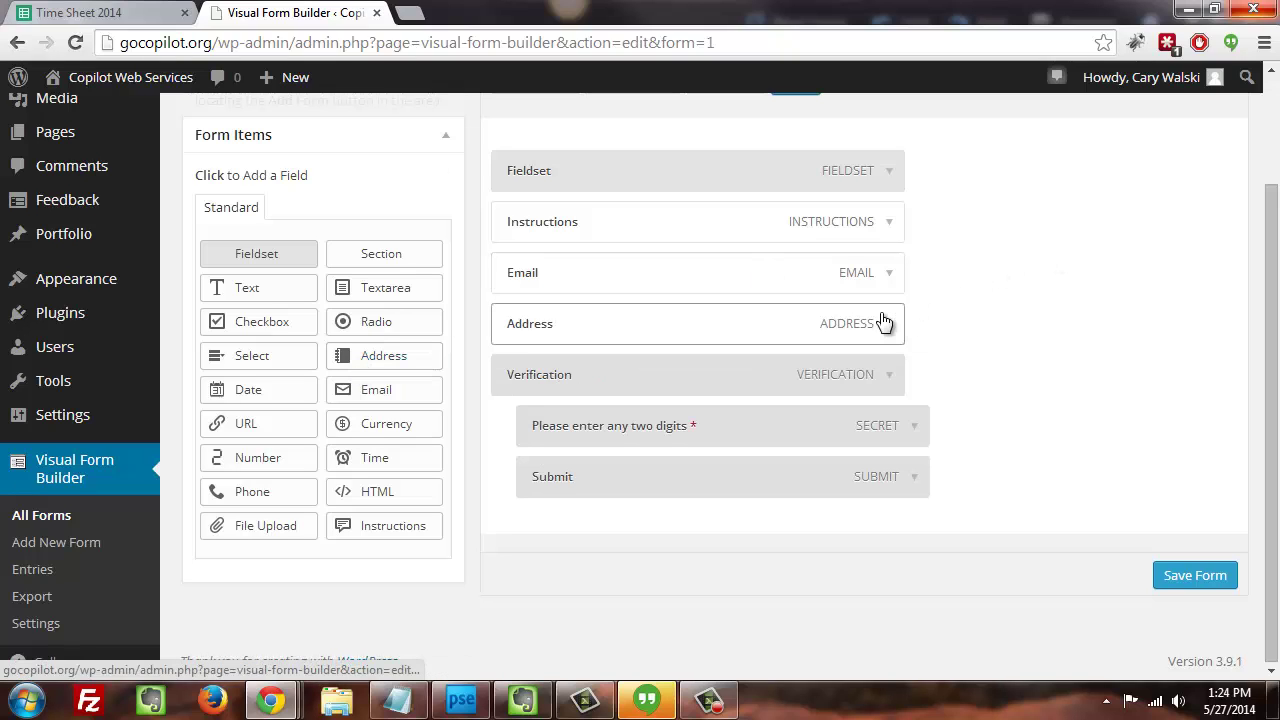
click(886, 323)
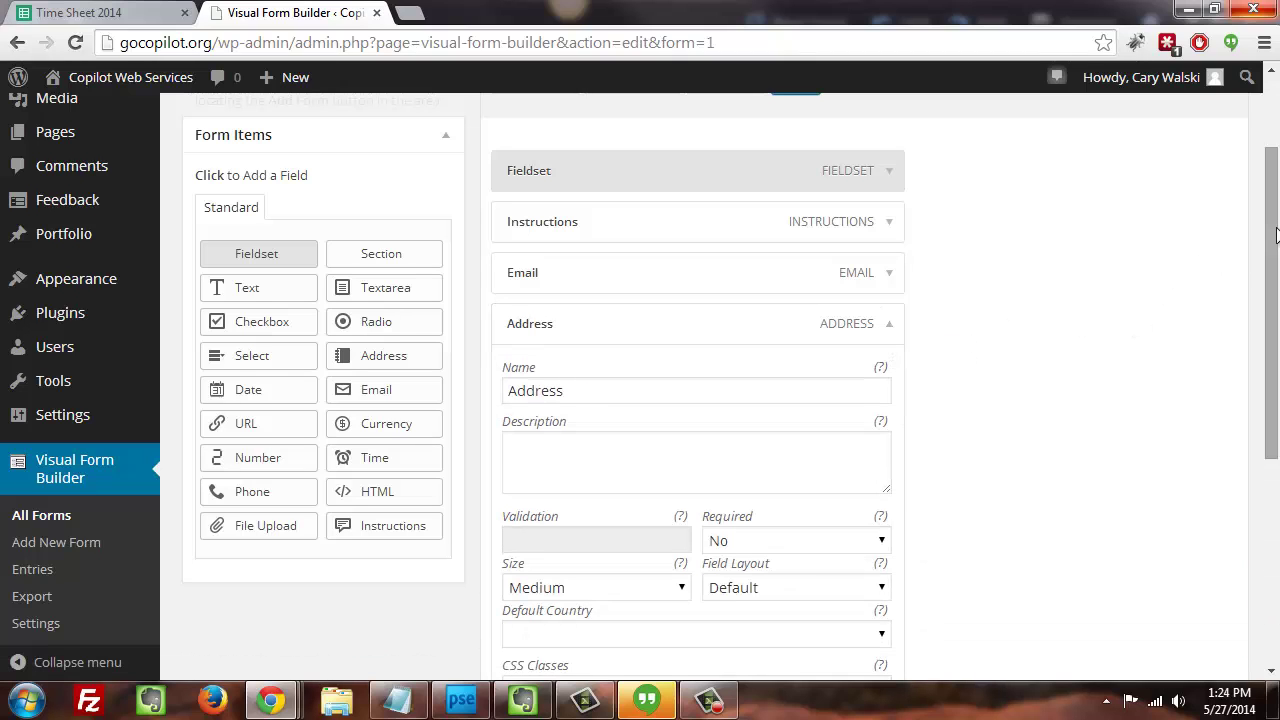
drag(1275, 233, 1274, 323)
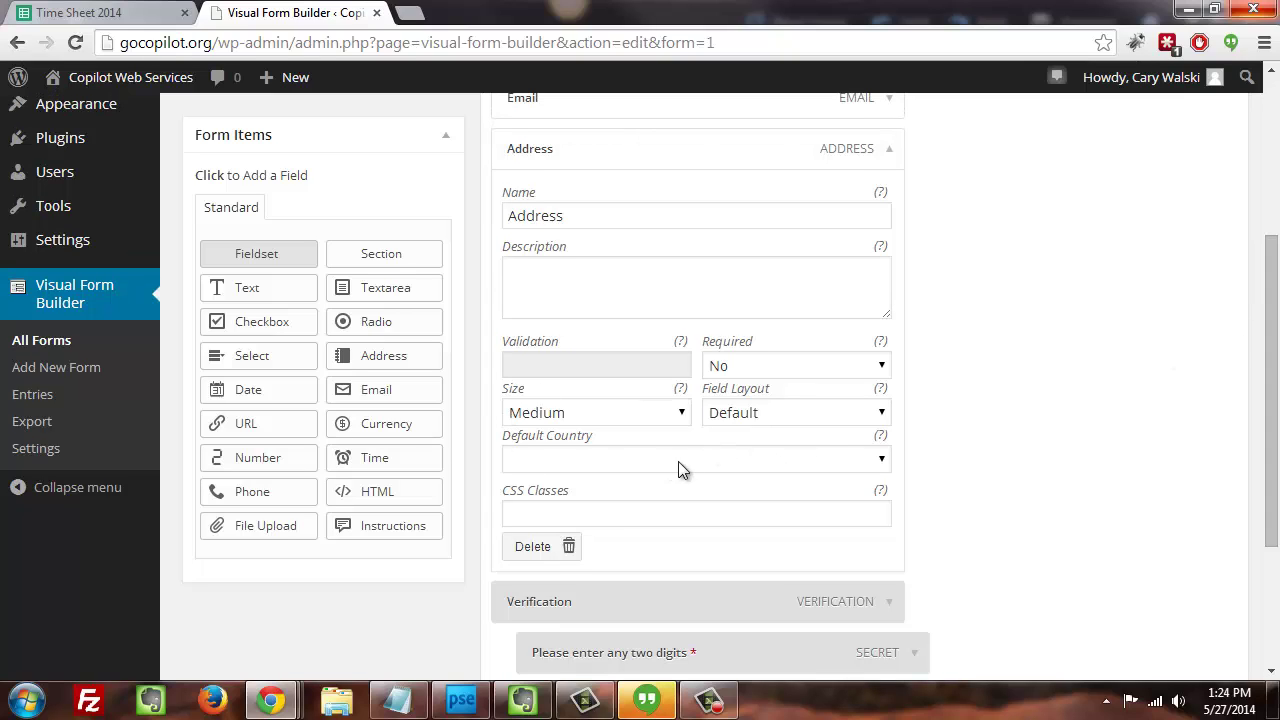
click(615, 468)
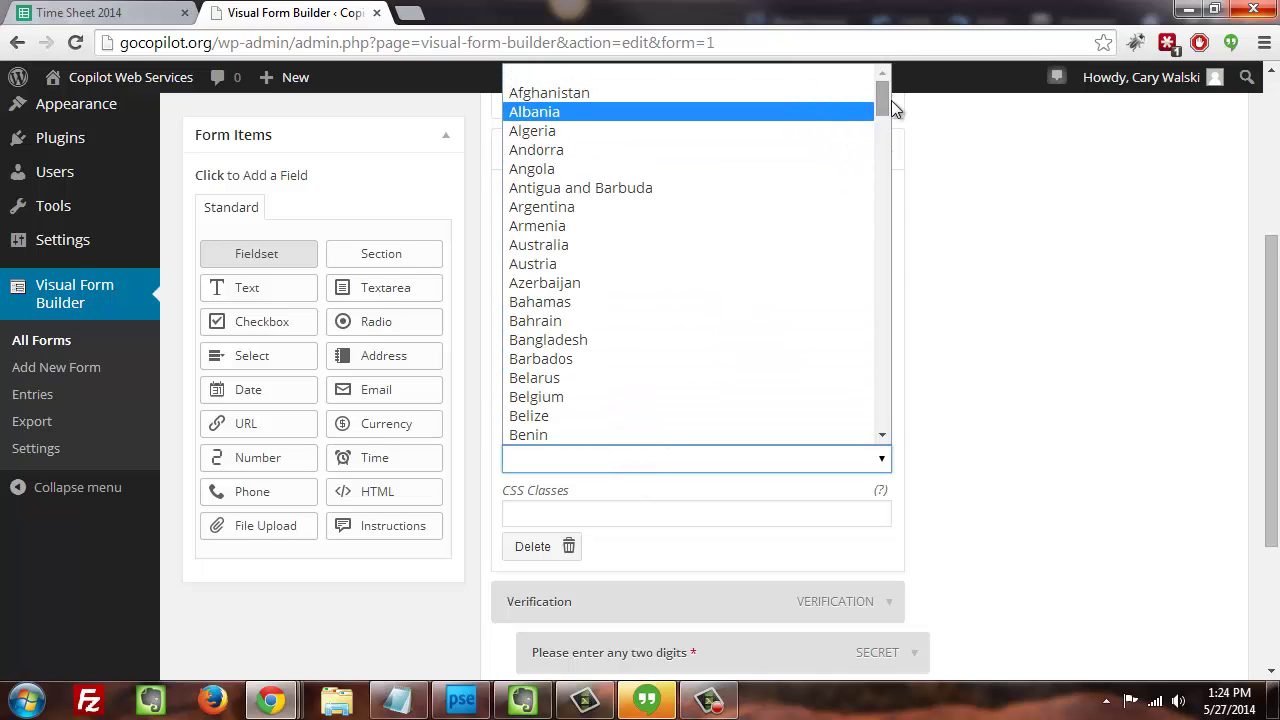
drag(890, 90, 836, 392)
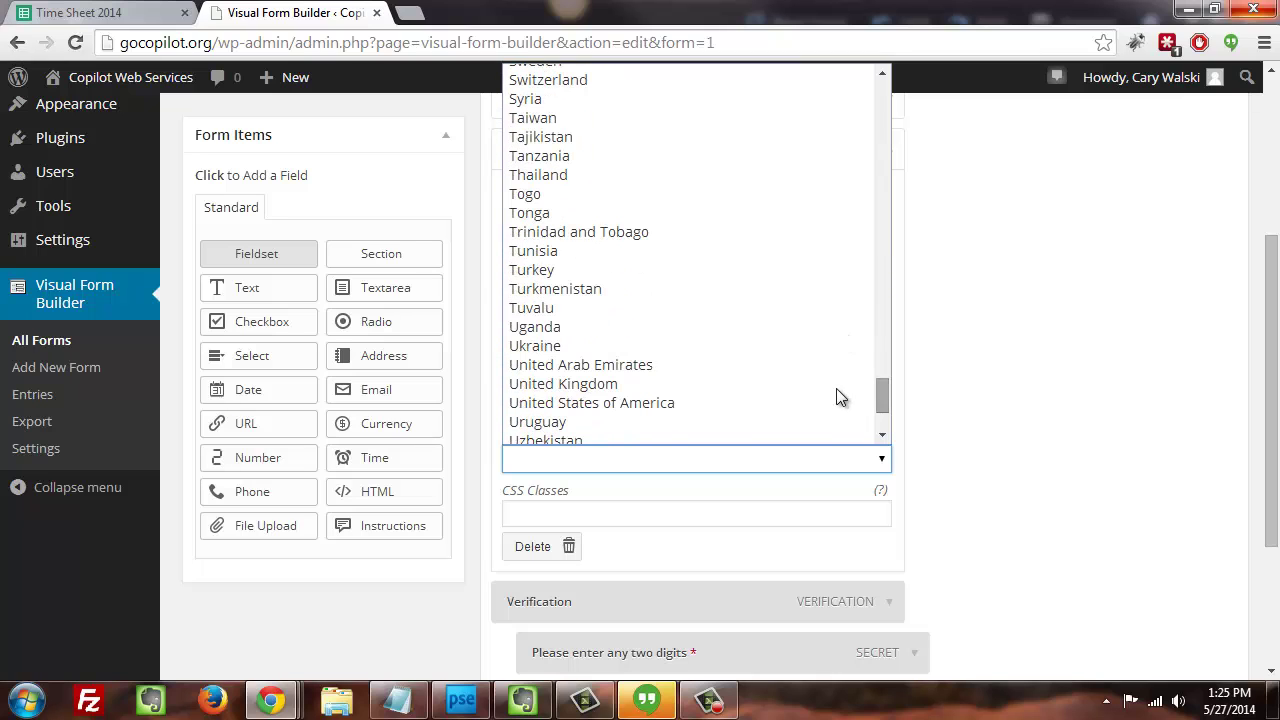
click(771, 402)
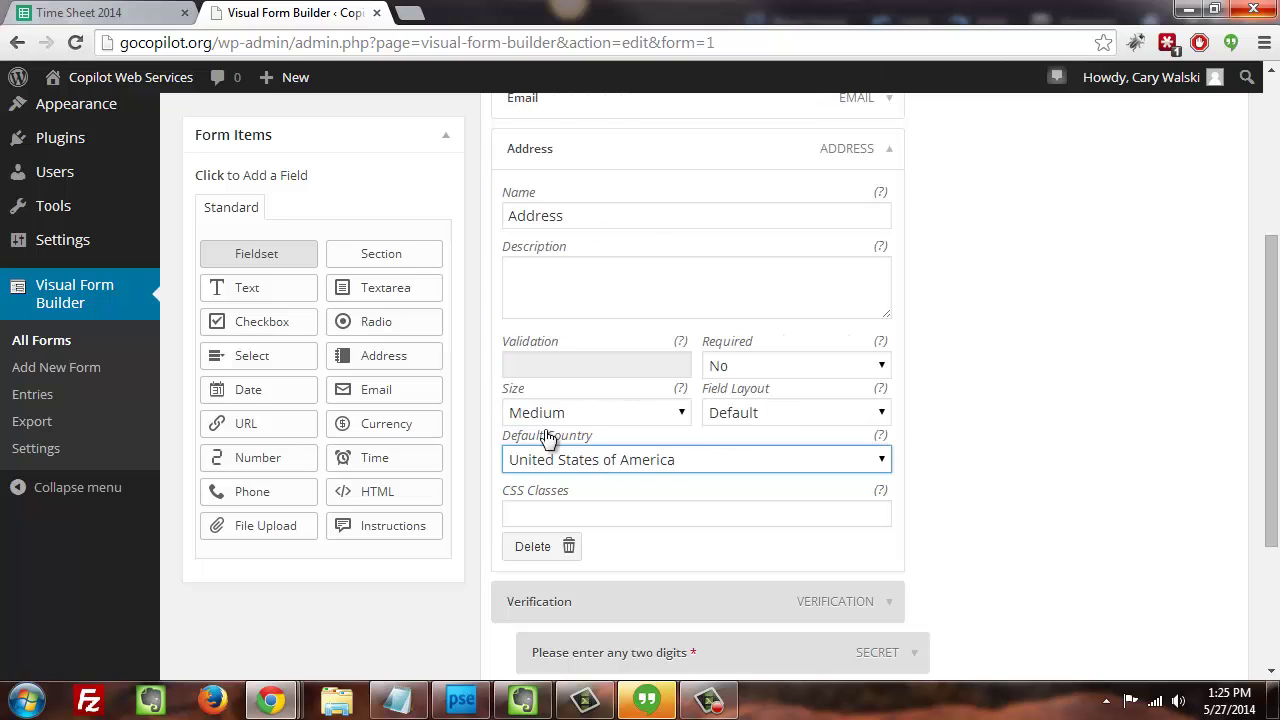
click(707, 304)
click(737, 369)
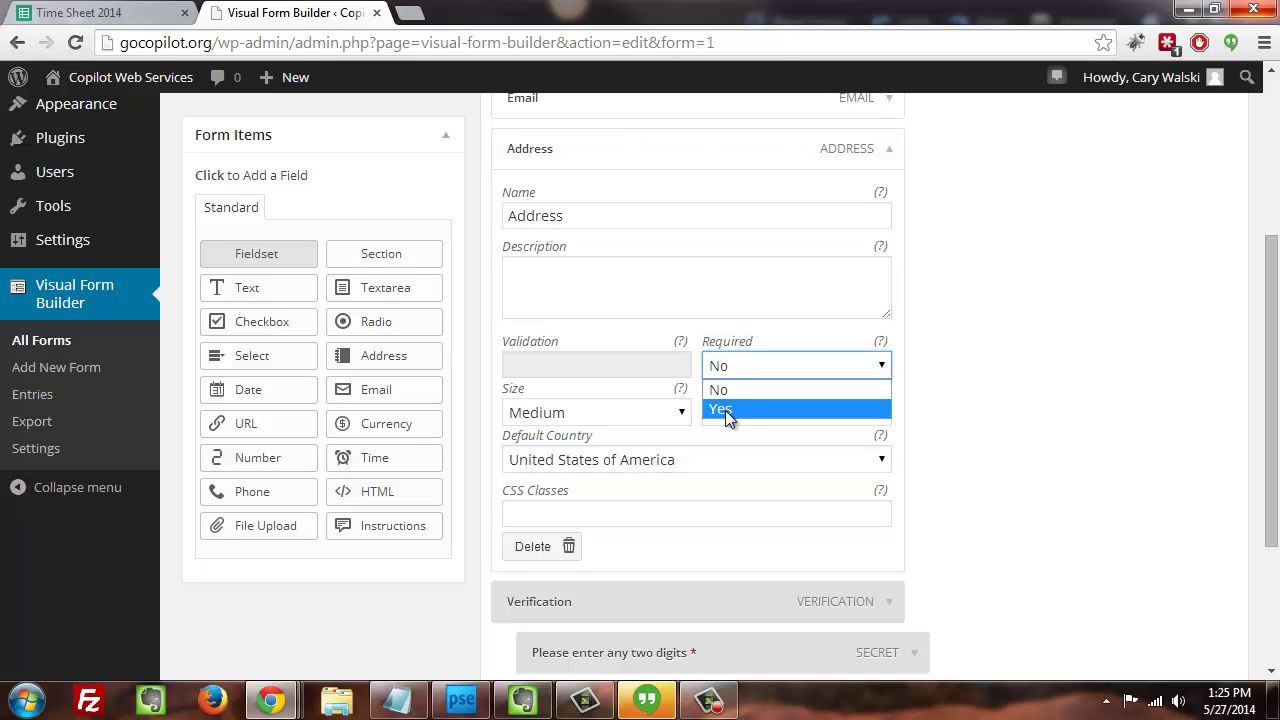
click(725, 410)
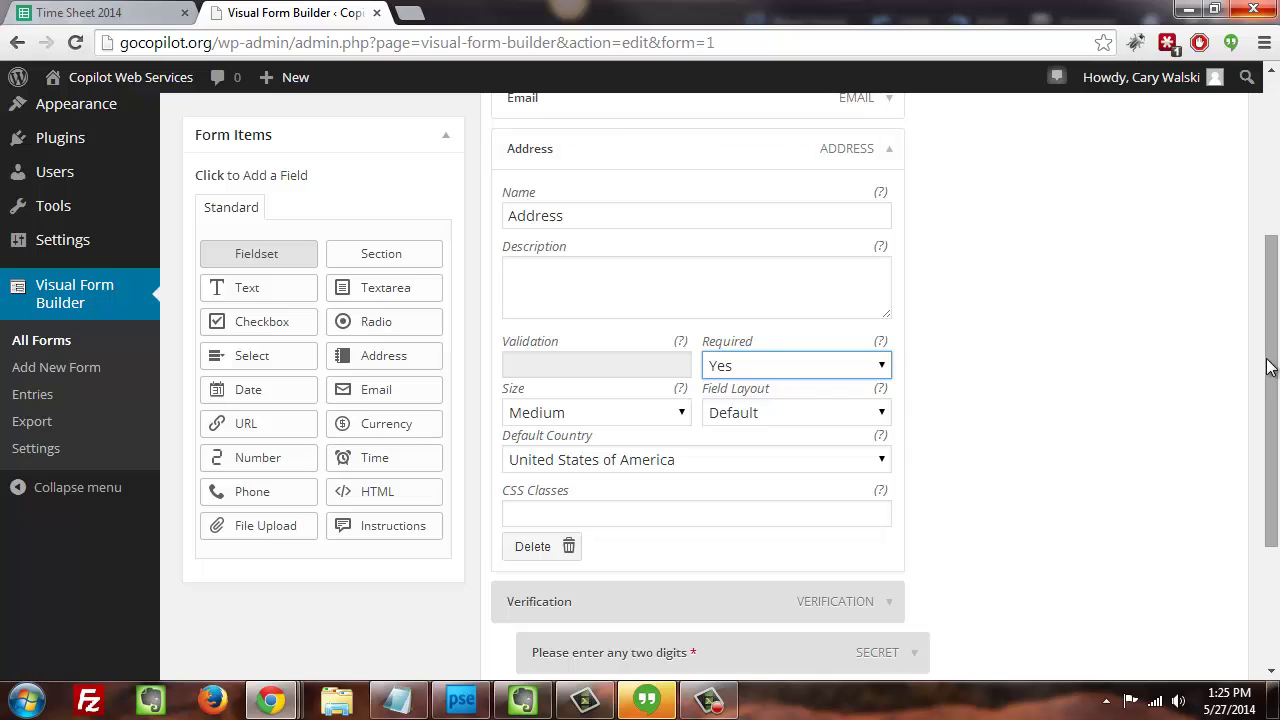
mouse_move(1268, 358)
mouse_down()
mouse_move(1256, 422)
mouse_move(1256, 356)
mouse_up()
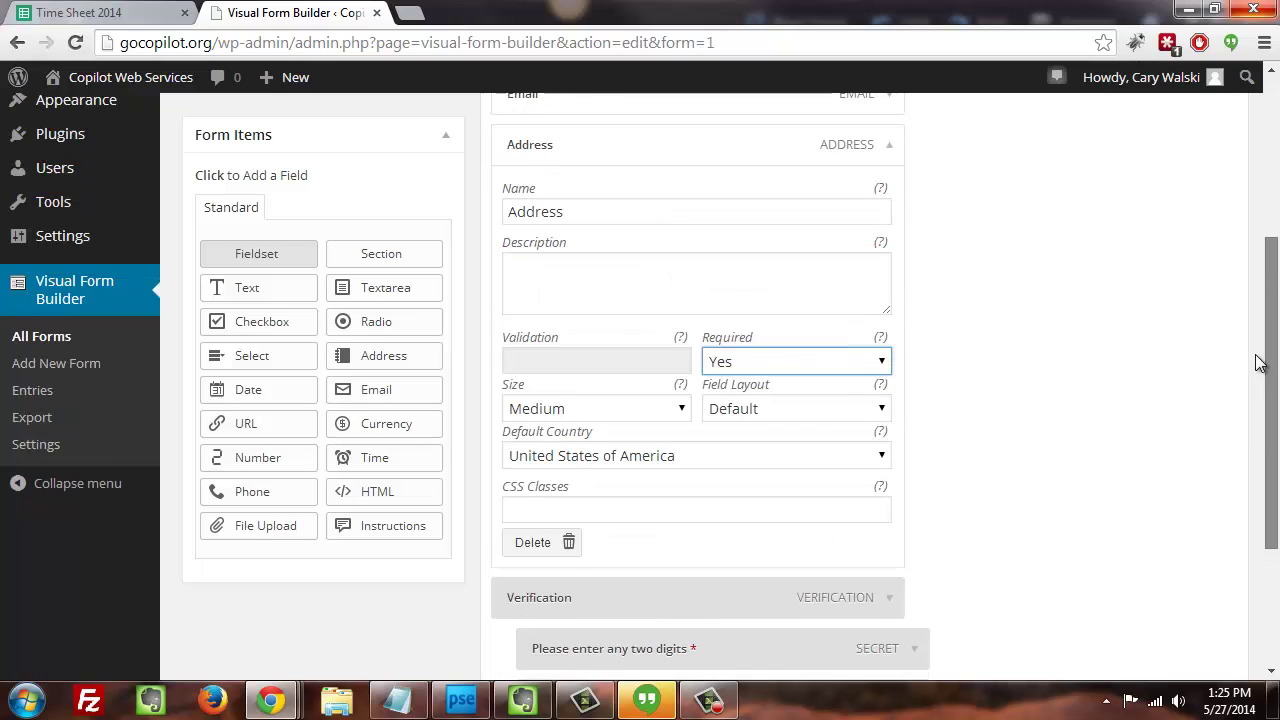
- Add a Textarea field below Address, leaving its default settings
click(890, 160)
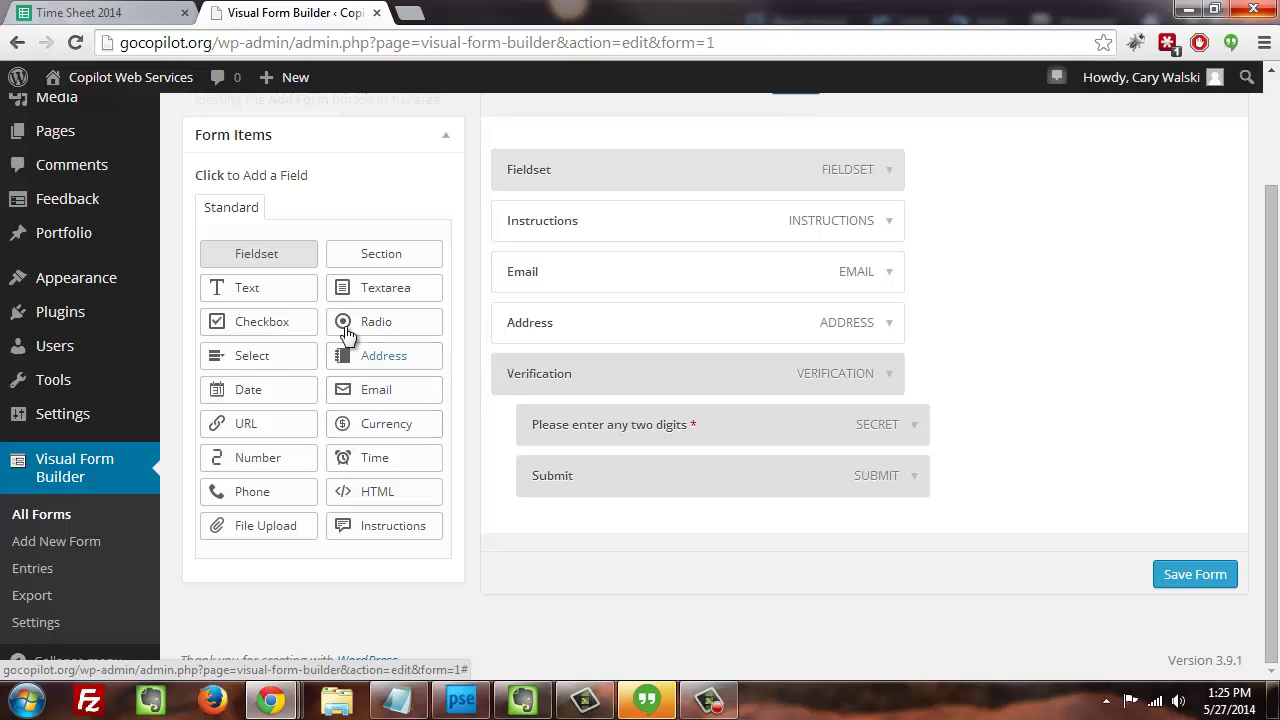
click(370, 289)
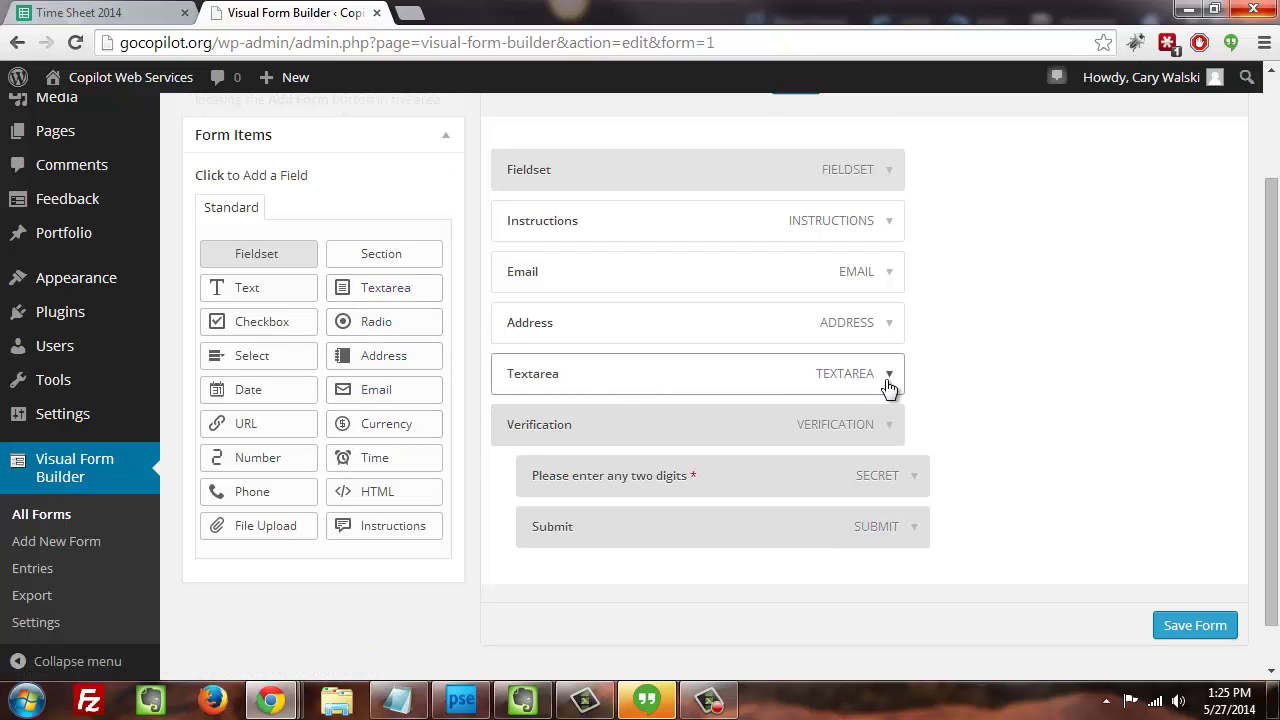
click(888, 378)
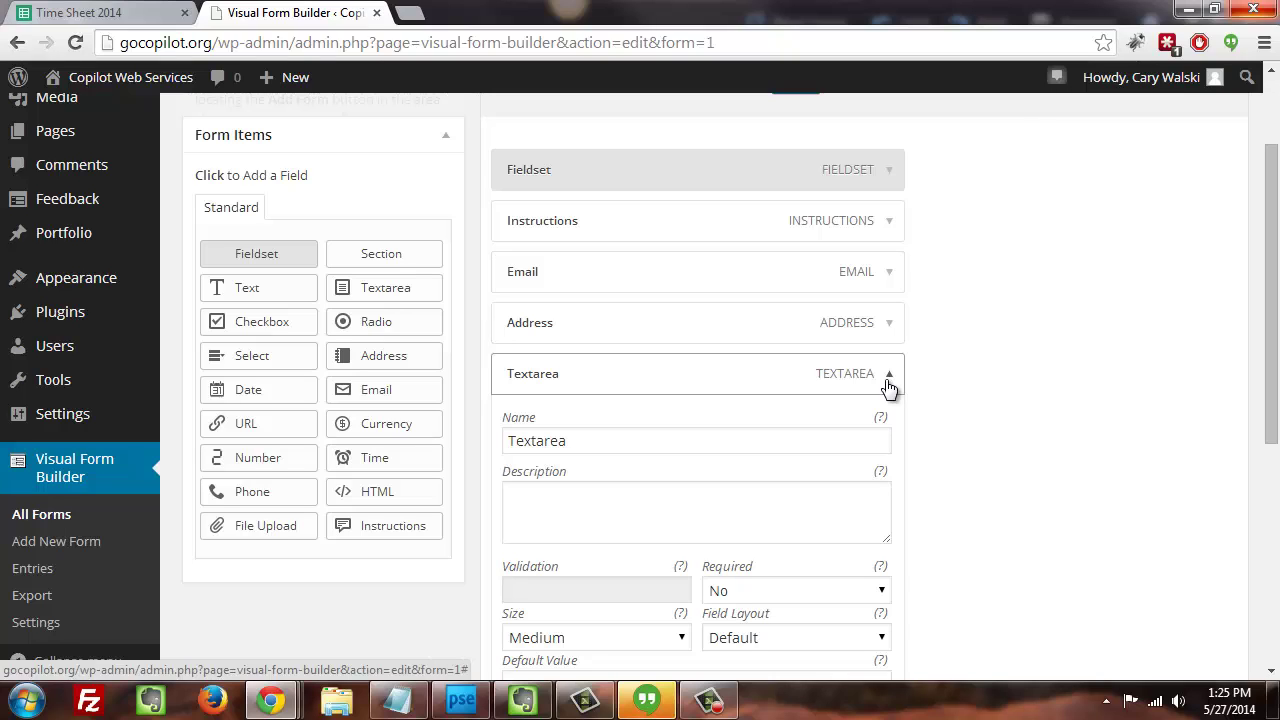
click(888, 382)
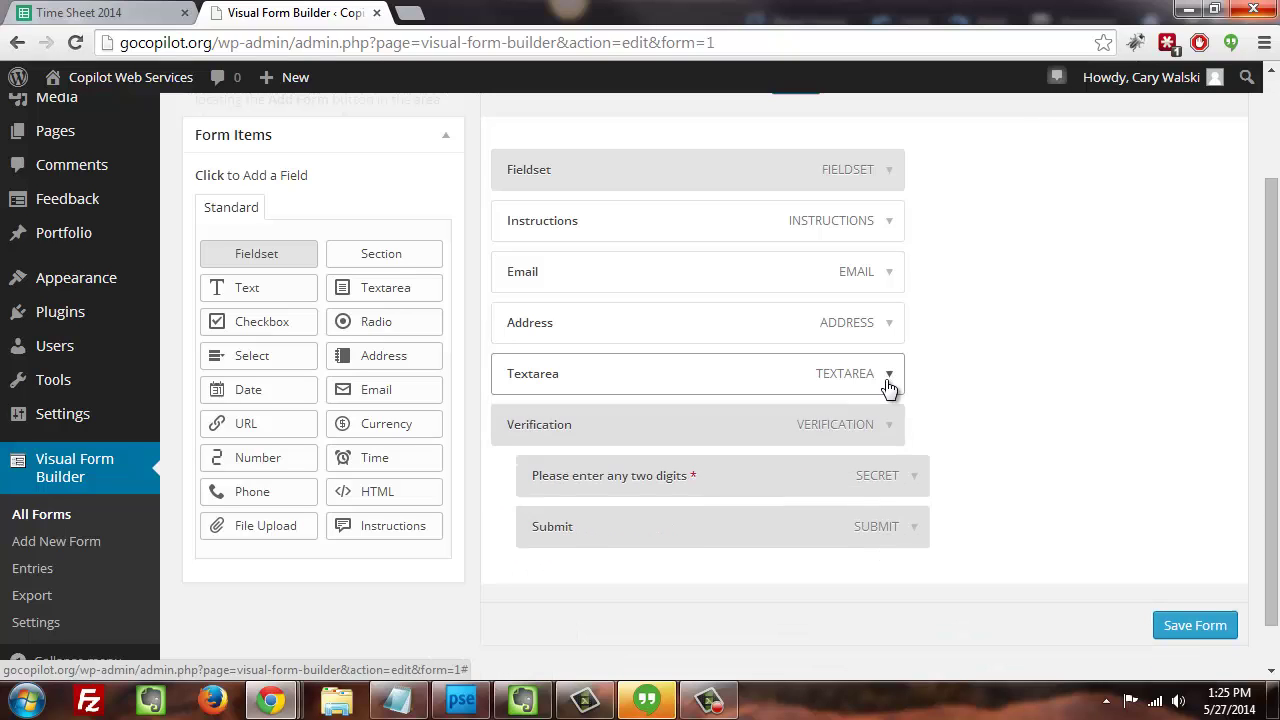
- Add a Text field below Textarea, keeping its default name Text
click(275, 294)
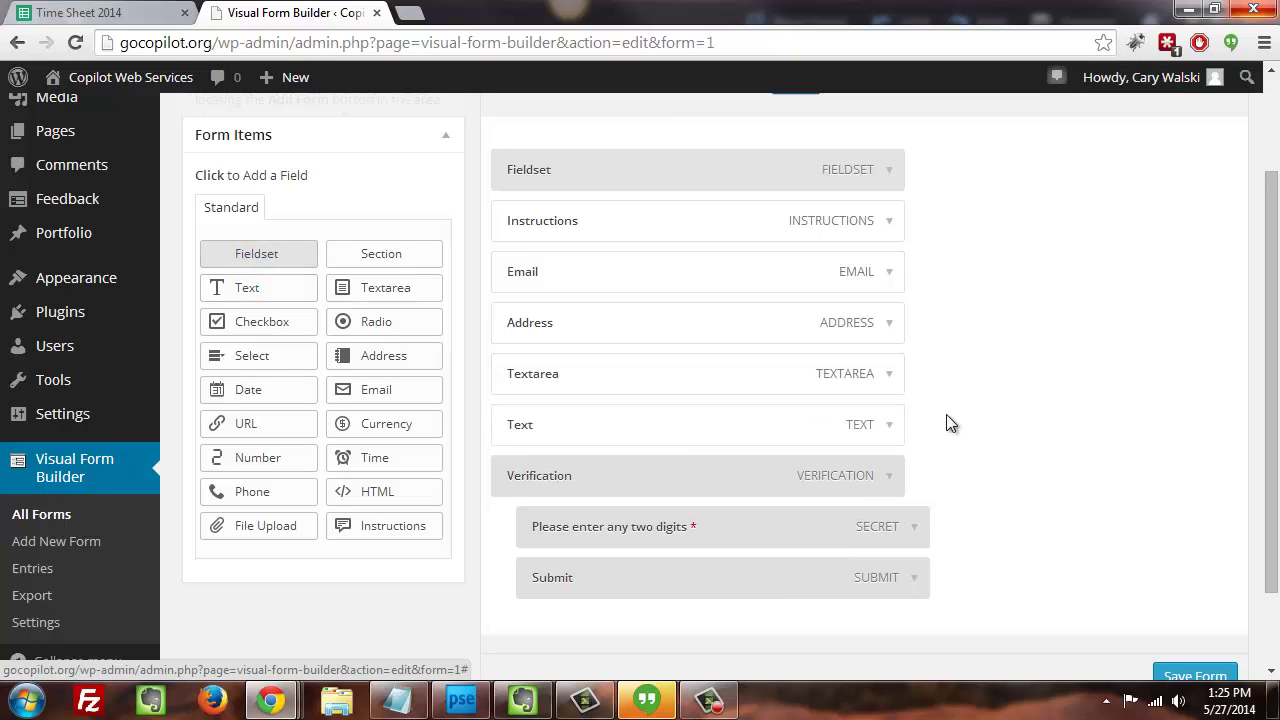
click(886, 426)
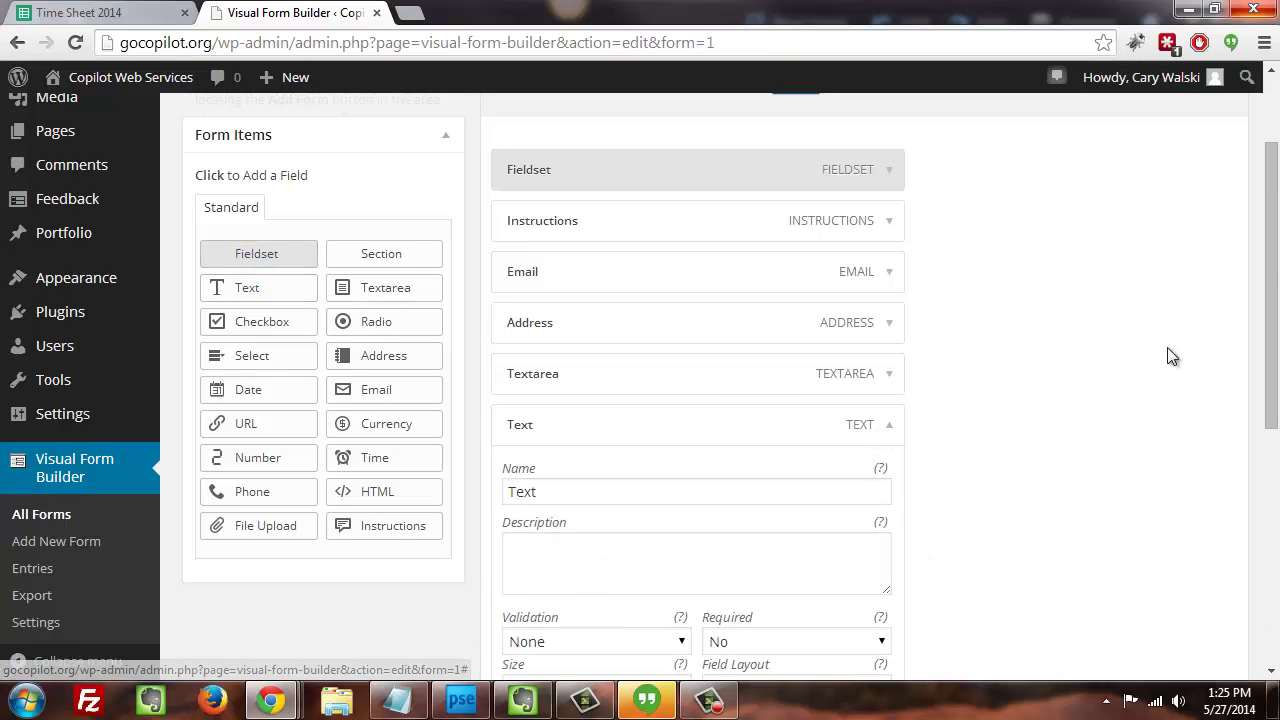
drag(1268, 272, 1268, 388)
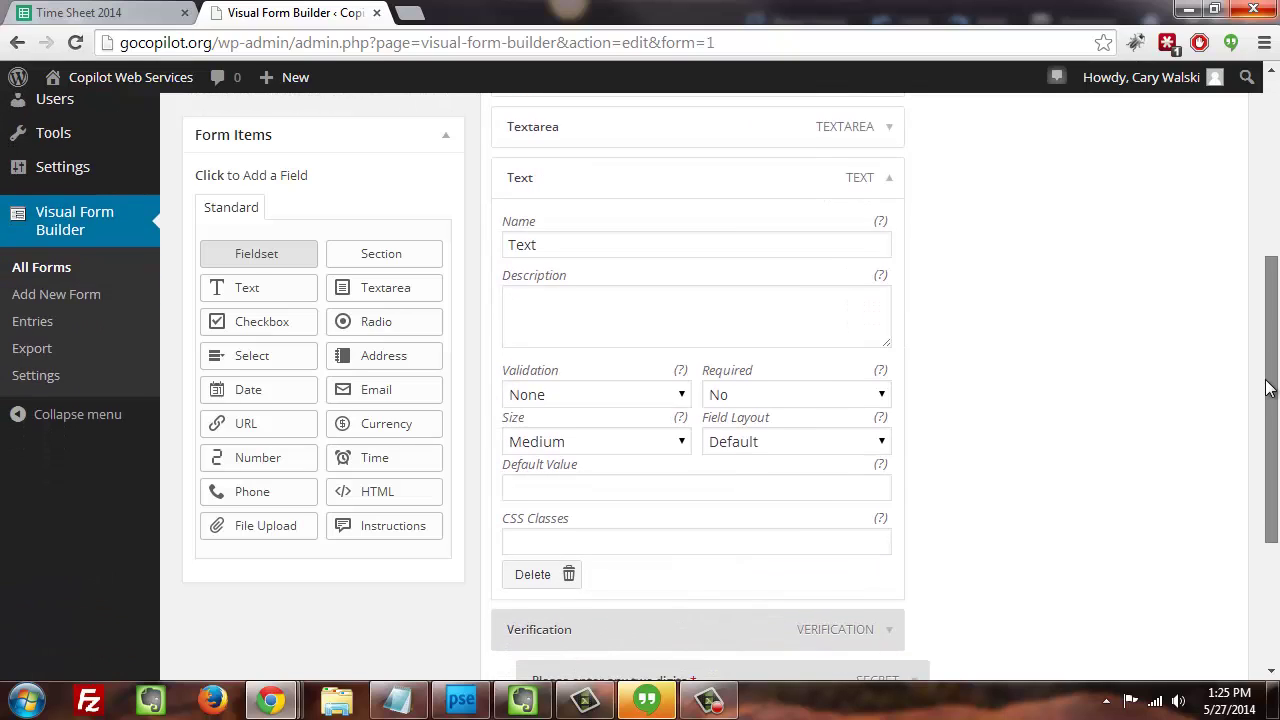
drag(1268, 388, 1268, 368)
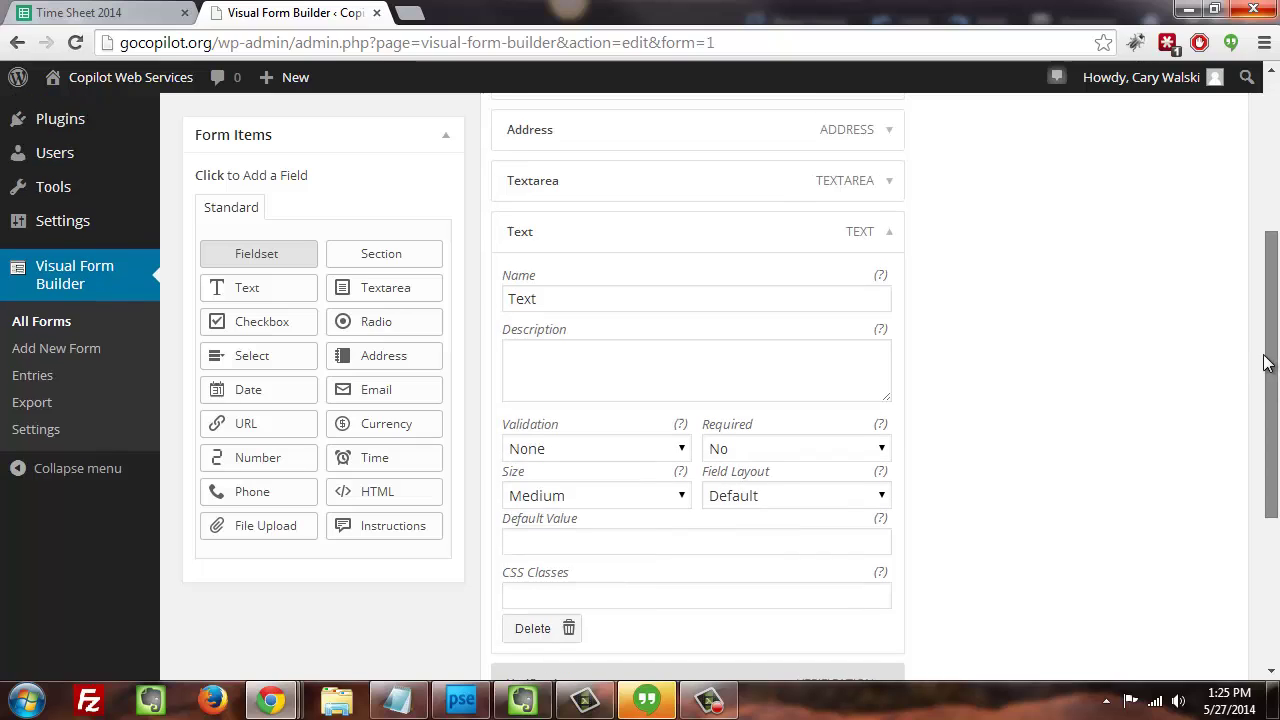
double_click(511, 292)
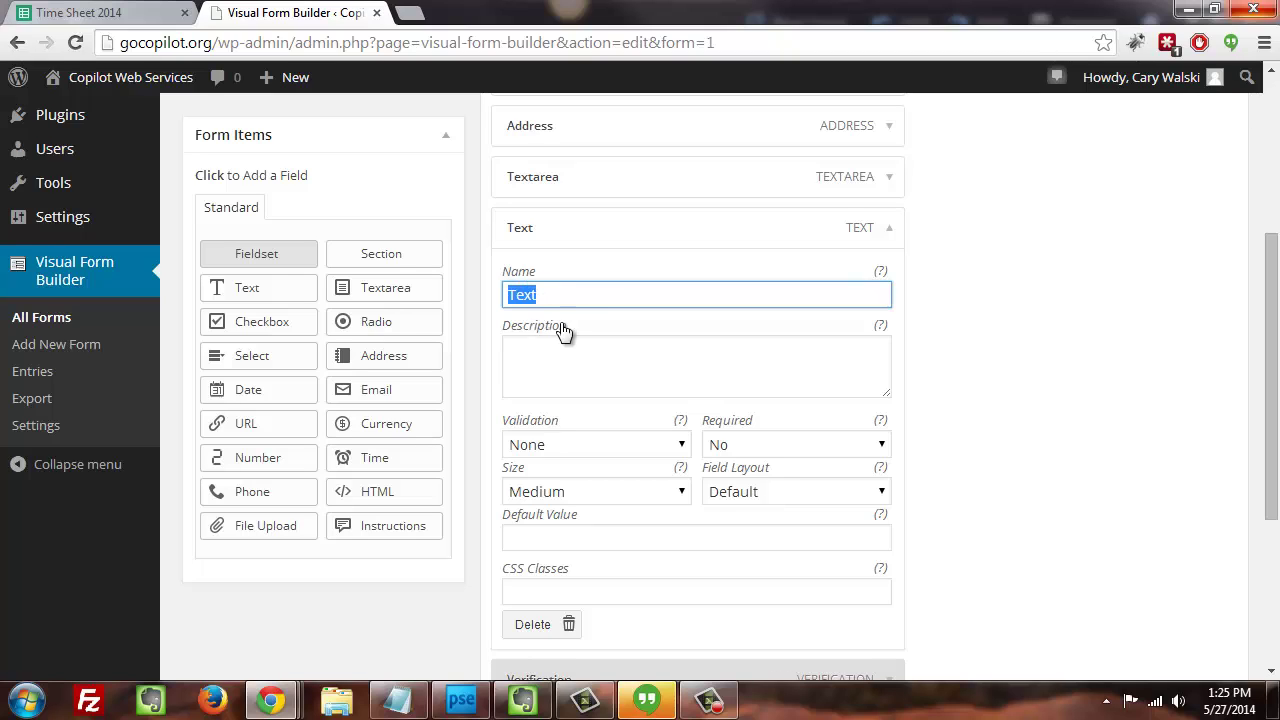
click(539, 302)
click(889, 227)
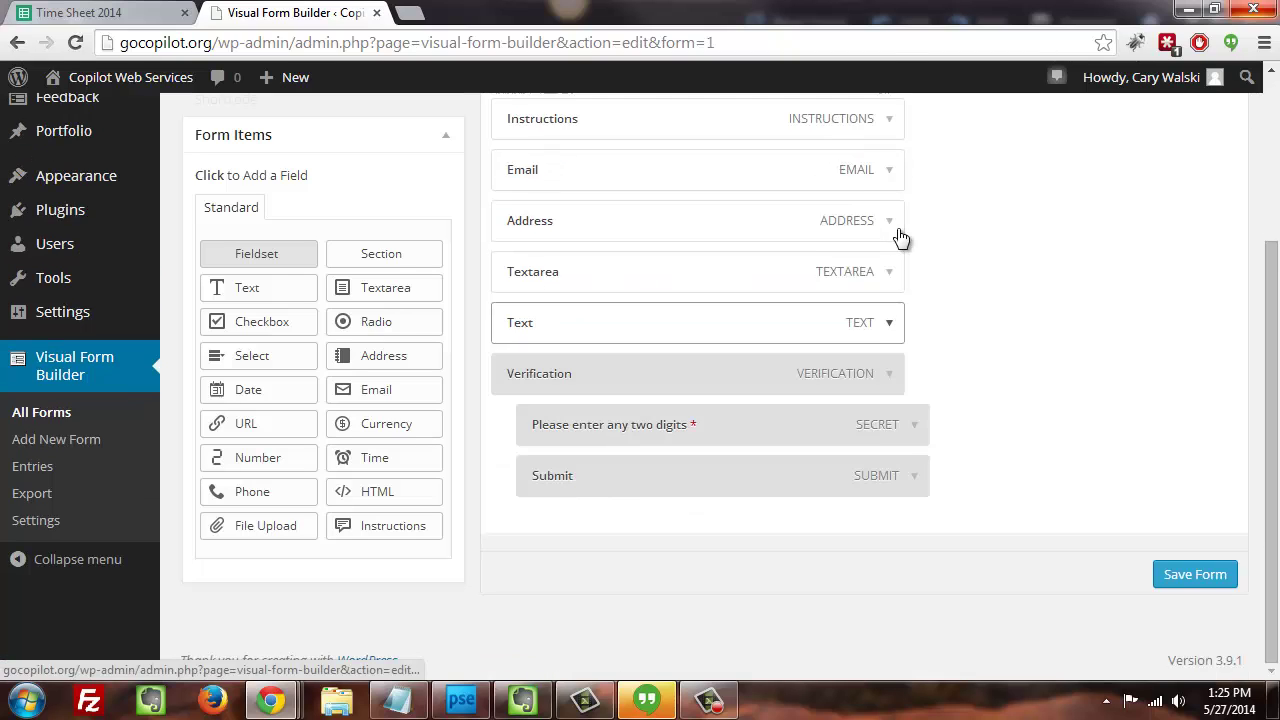
- Add a Radio field 'Which program would you like to volunteer within?' described 'You can select only one.'
click(366, 330)
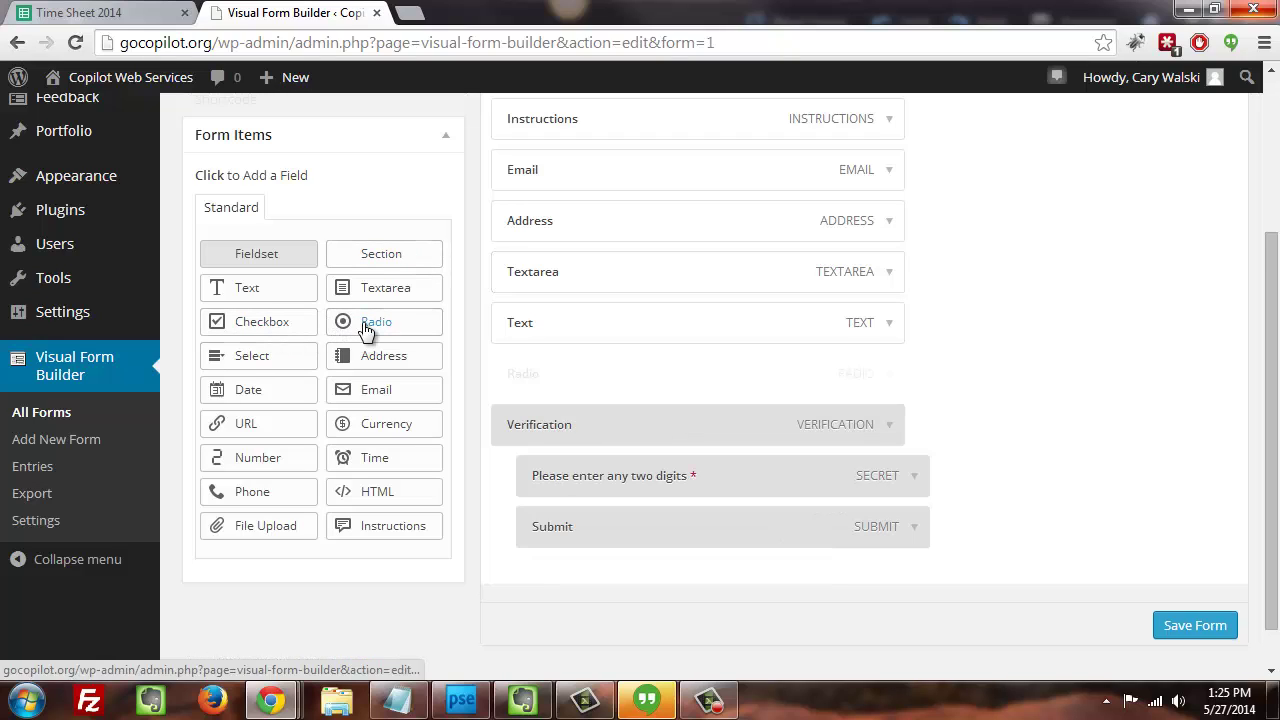
click(889, 374)
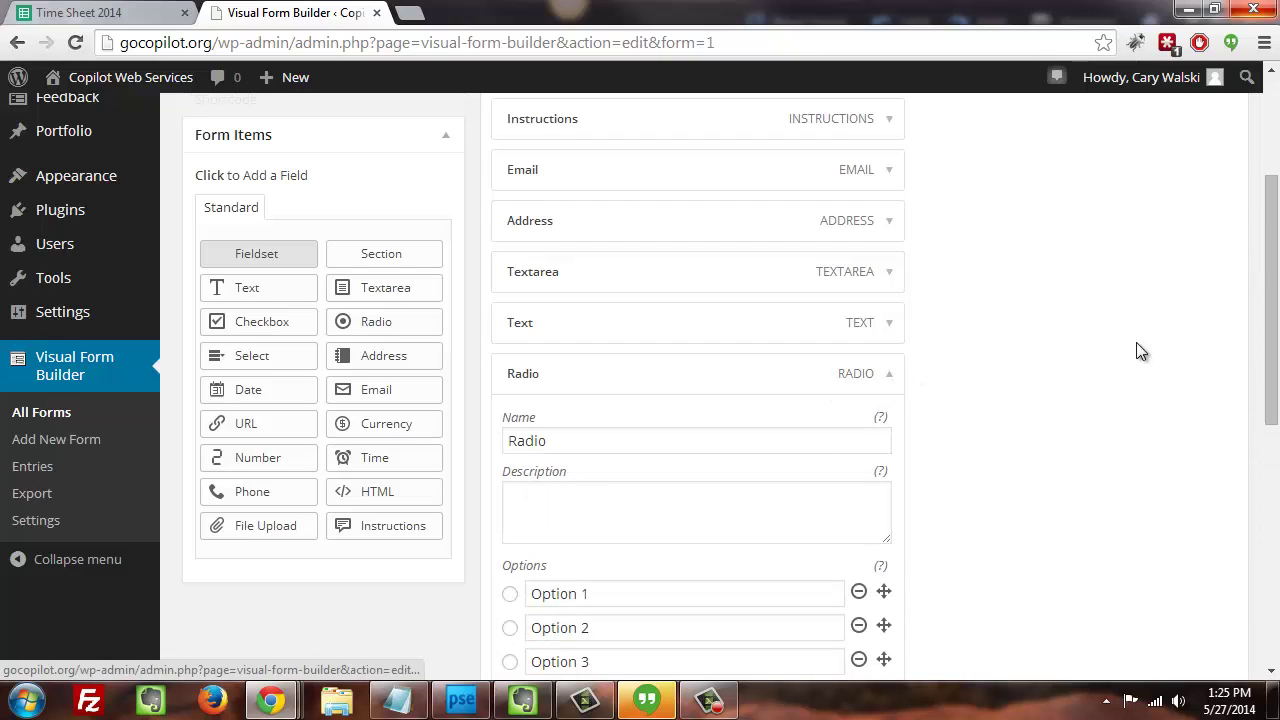
drag(1266, 263, 1266, 335)
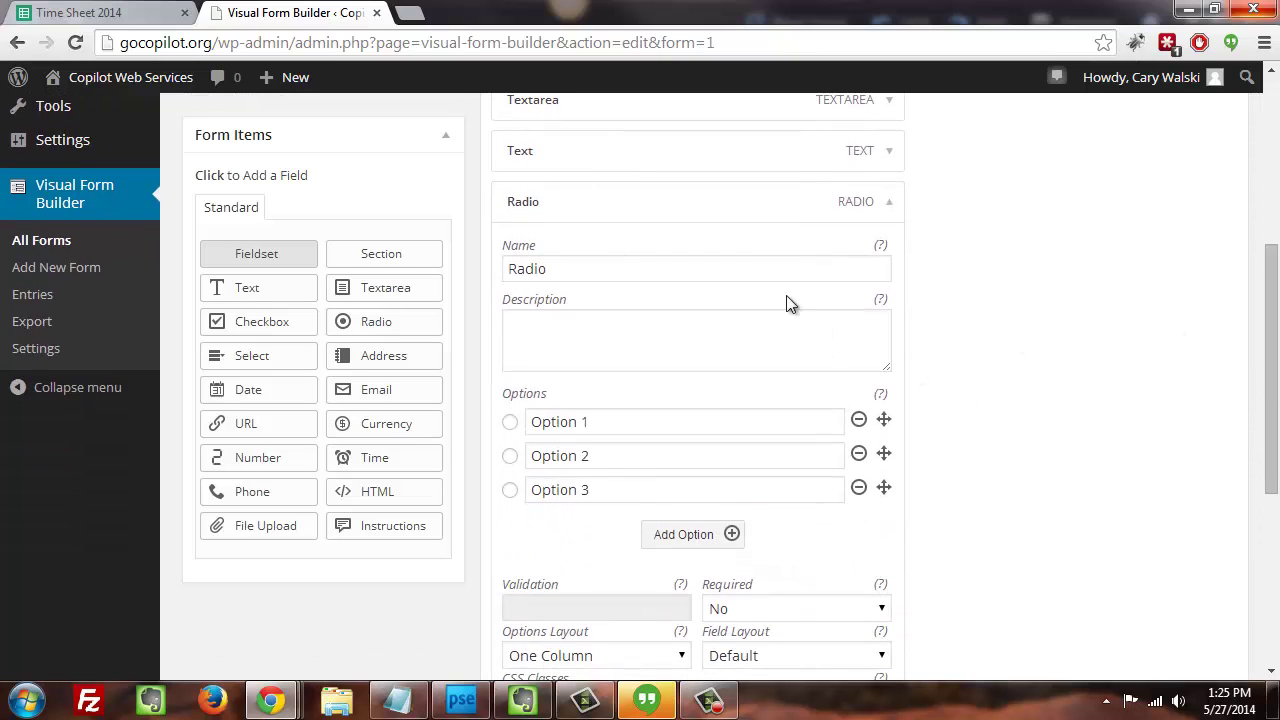
double_click(592, 269)
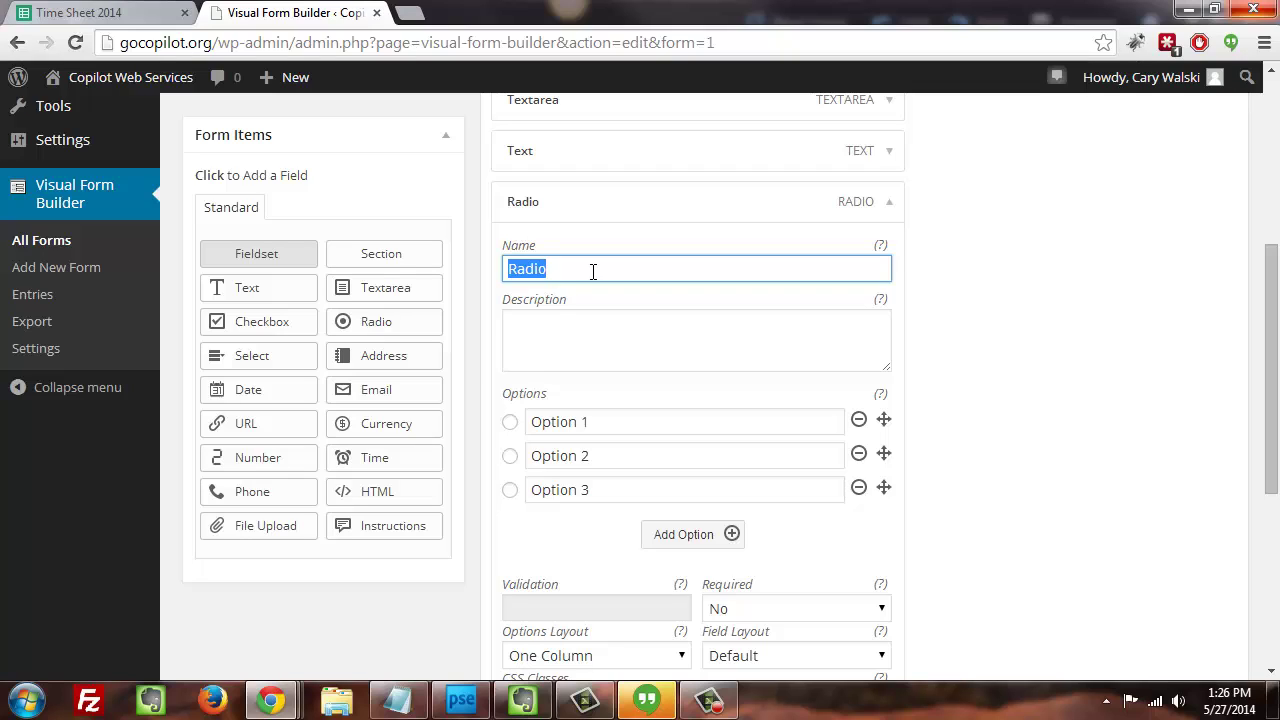
text(Which program would you like )
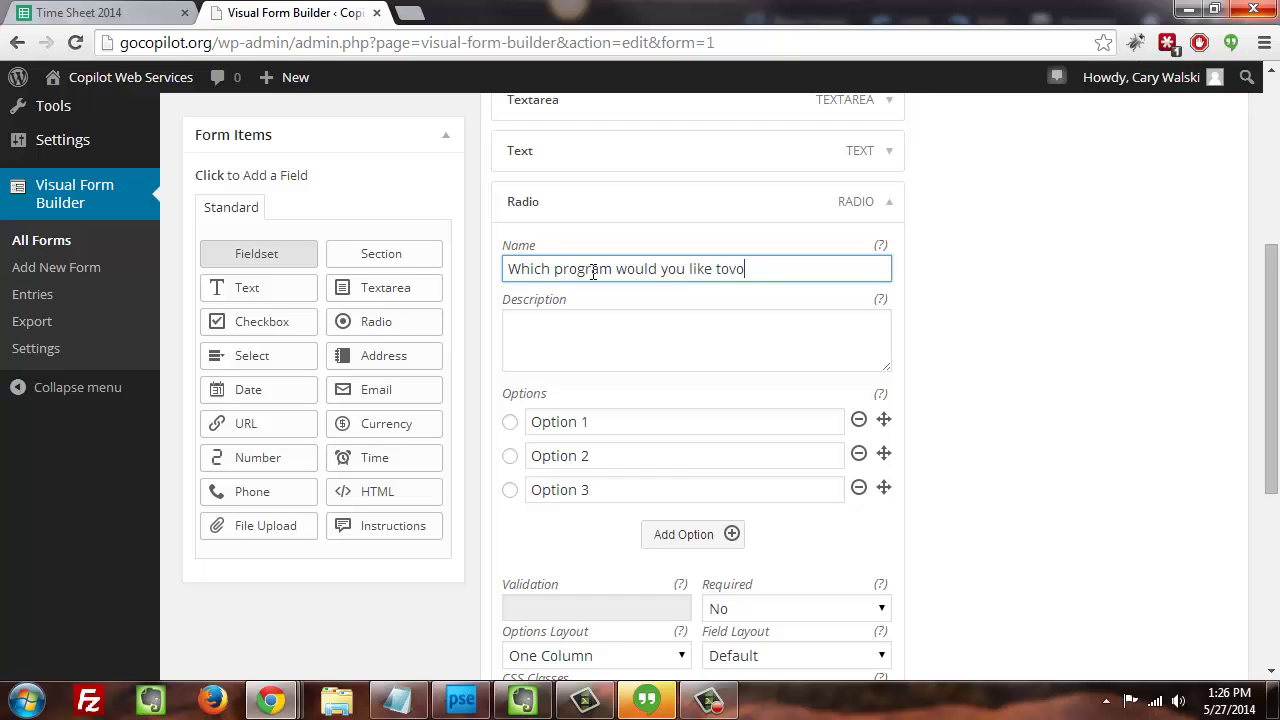
text(to volunteer within?)
click(593, 350)
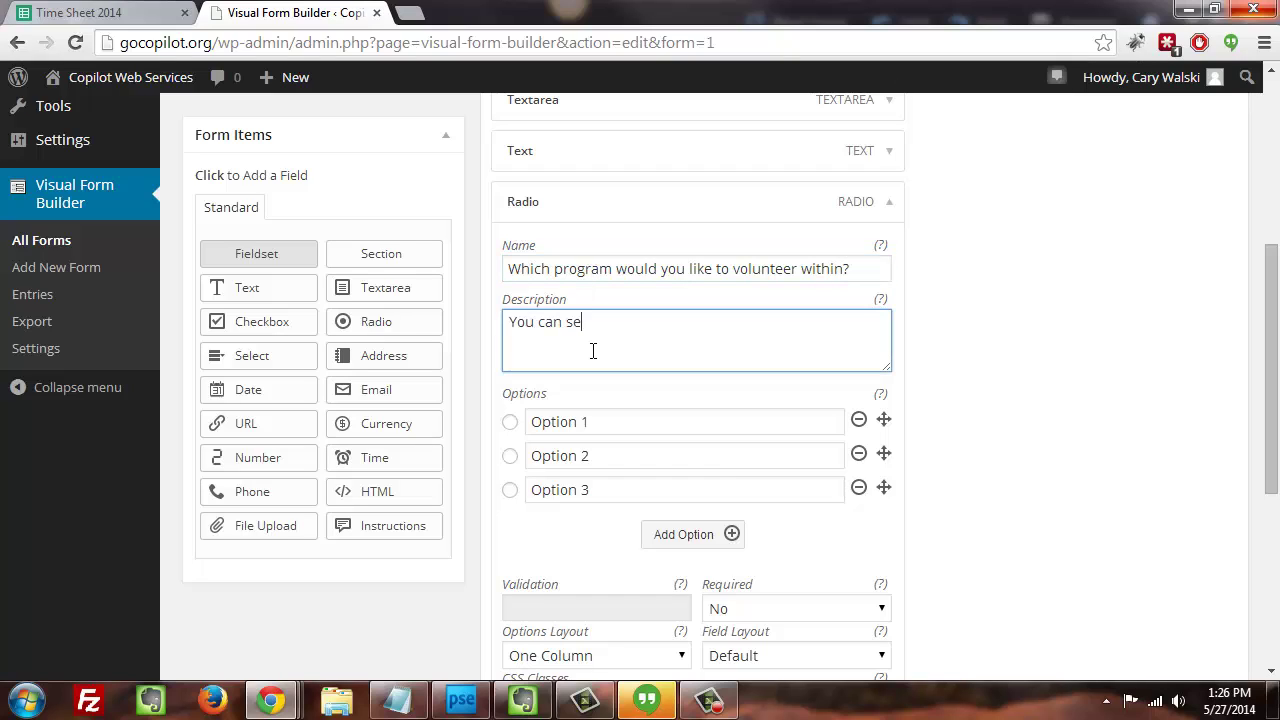
text(You can select only one.)
- Rename the first two options to 'Food packing' and 'Back office help', and delete Option 3
triple_click(648, 421)
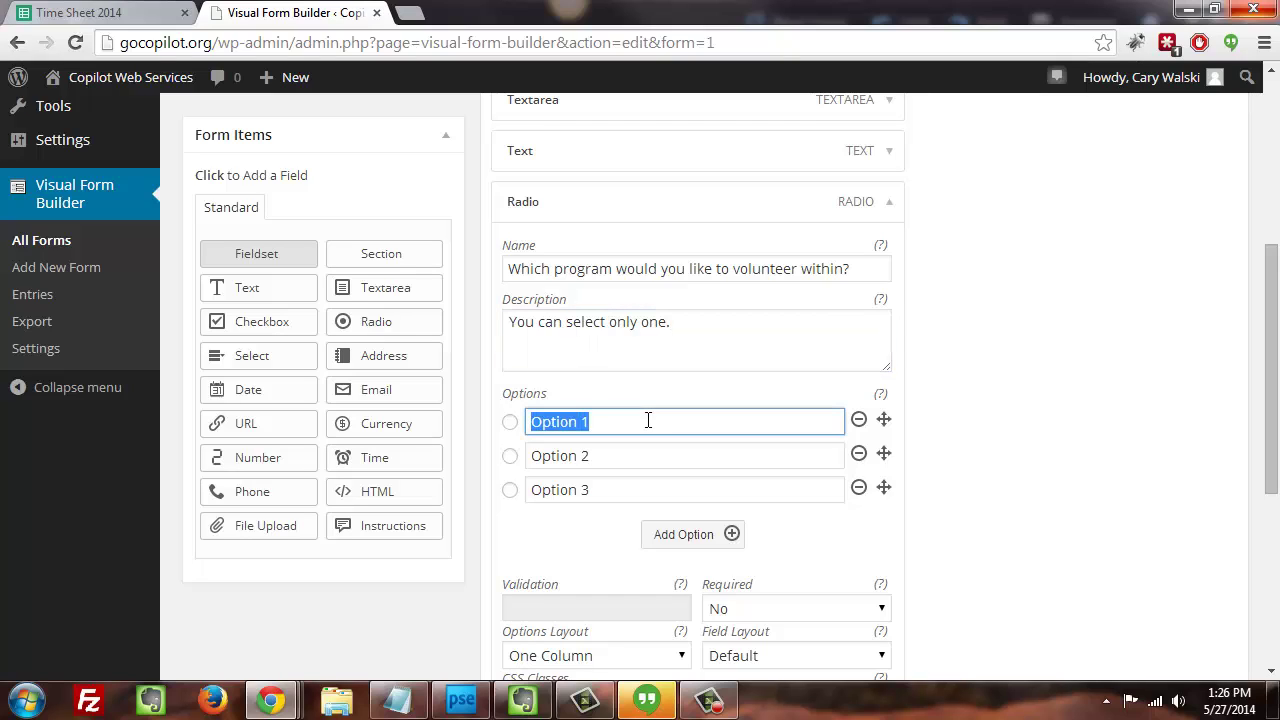
text(Food p)
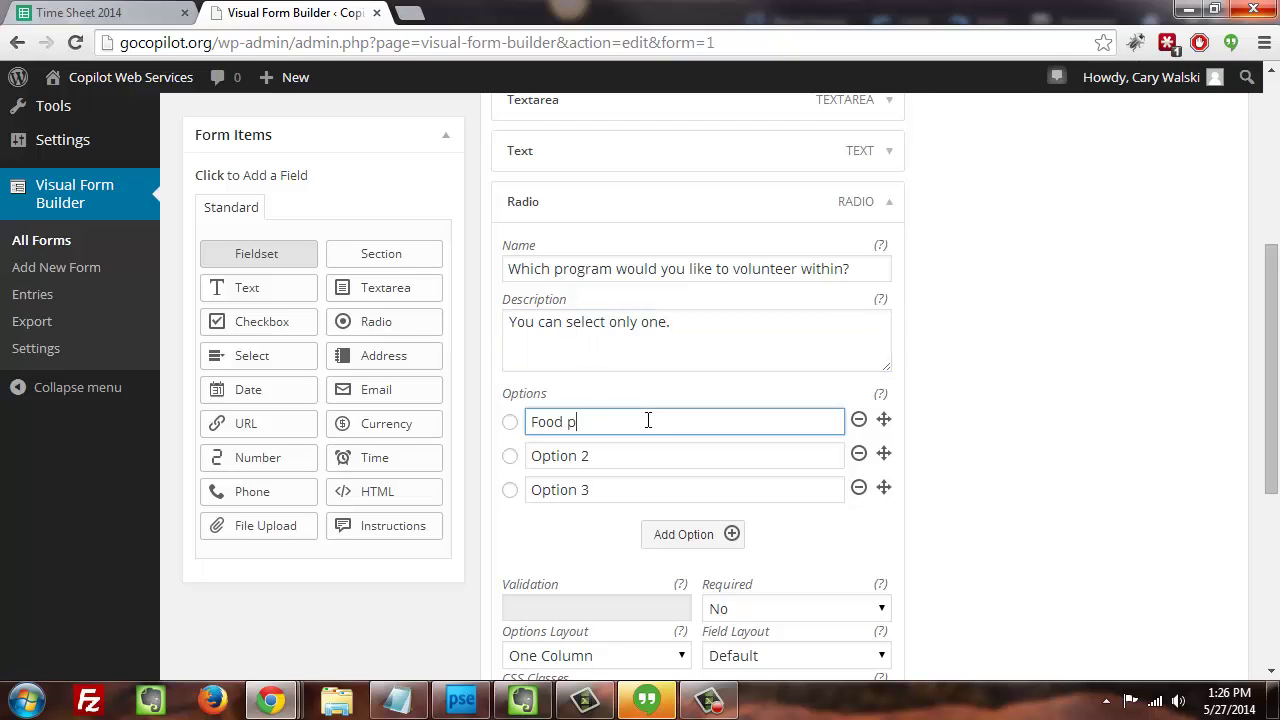
text(acking)
click(607, 458)
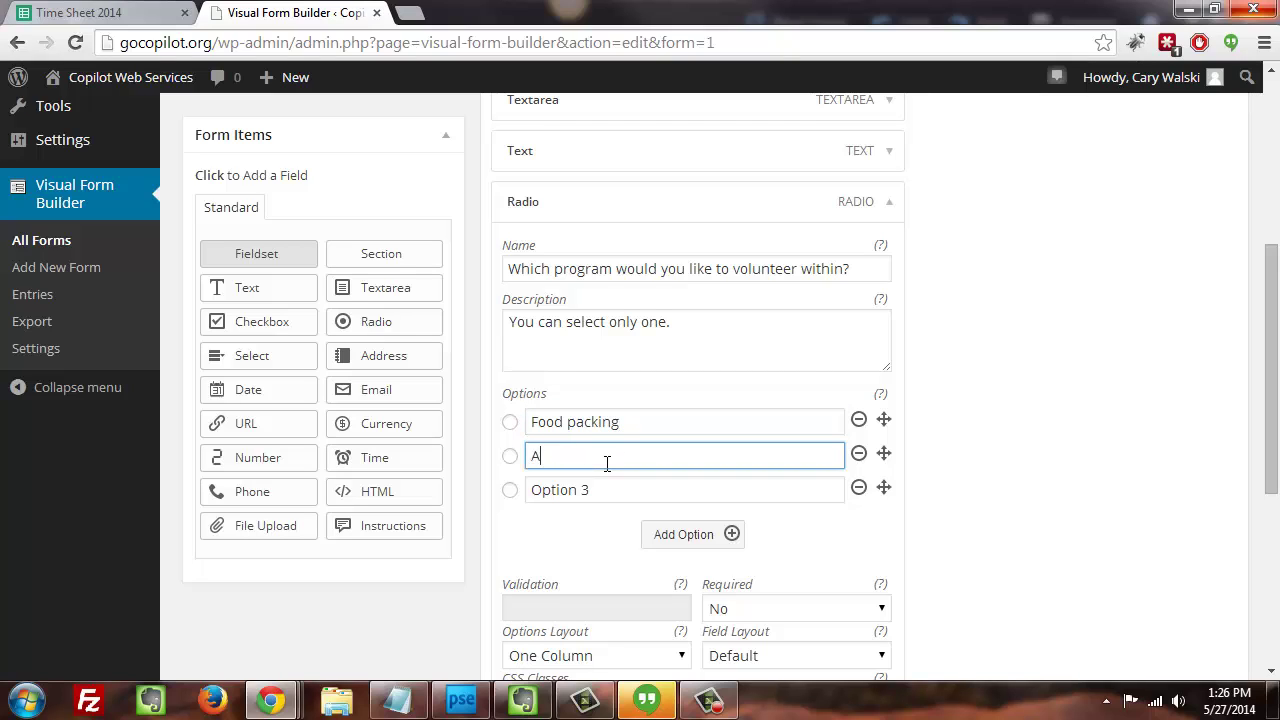
text(Back office help)
click(859, 488)
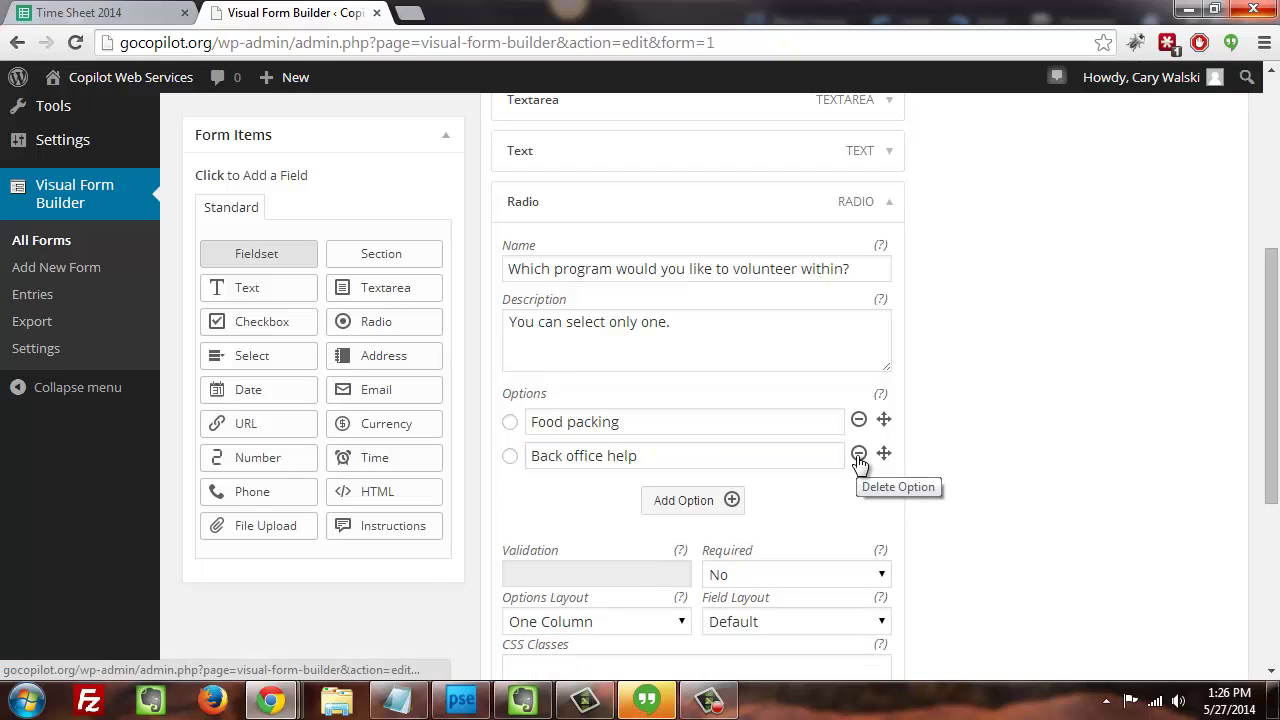
- Add another option and reorder them as Food packing, Back office help, Back office help
click(700, 505)
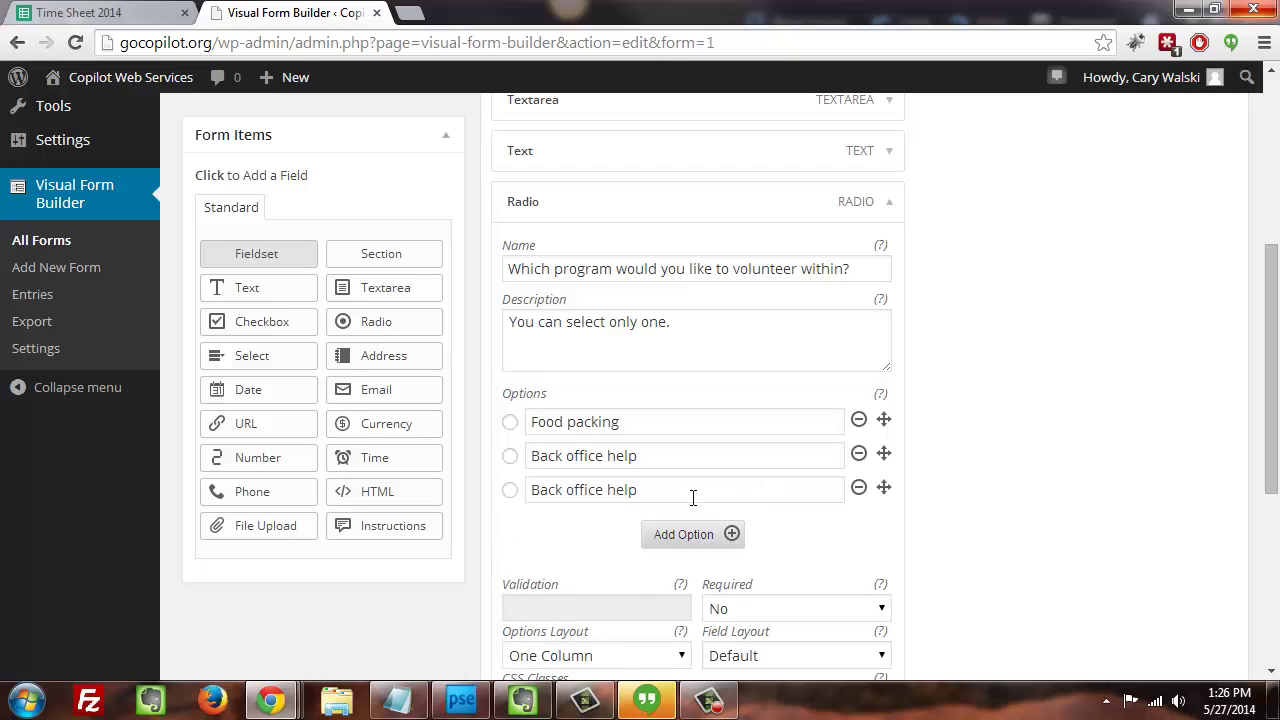
click(657, 490)
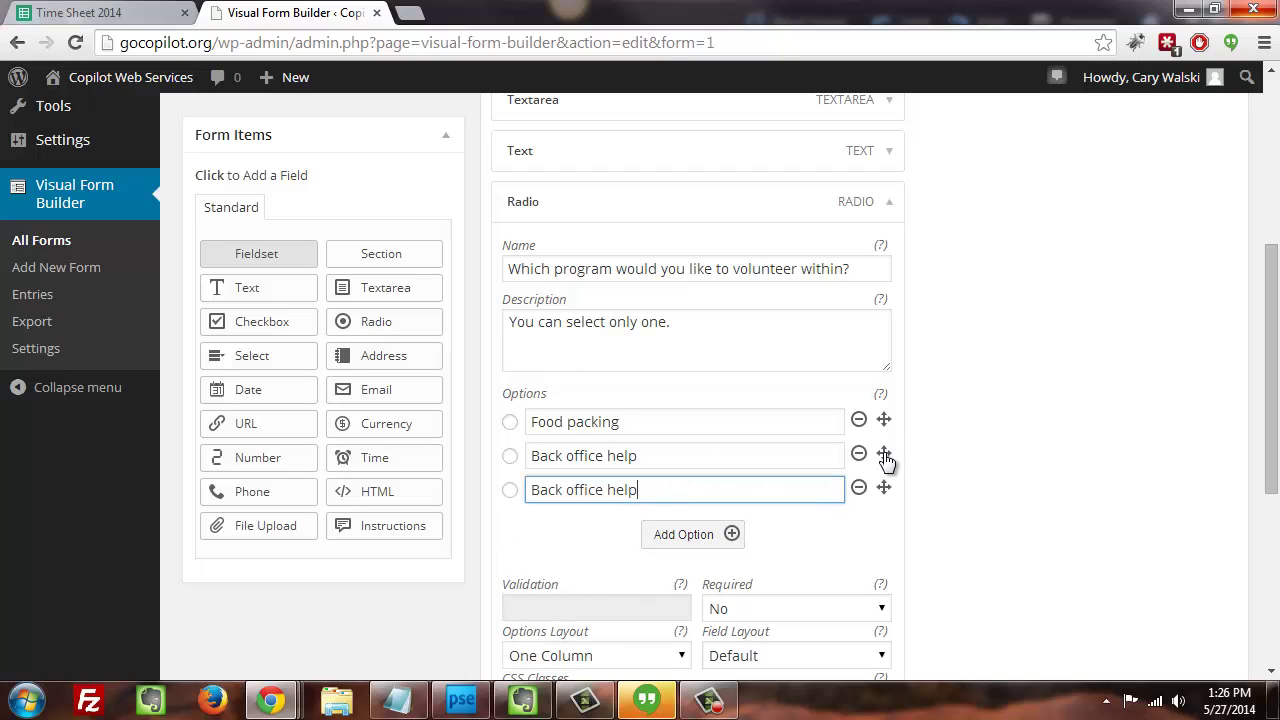
mouse_move(884, 455)
mouse_down()
mouse_move(886, 420)
mouse_move(886, 458)
mouse_up()
click(766, 457)
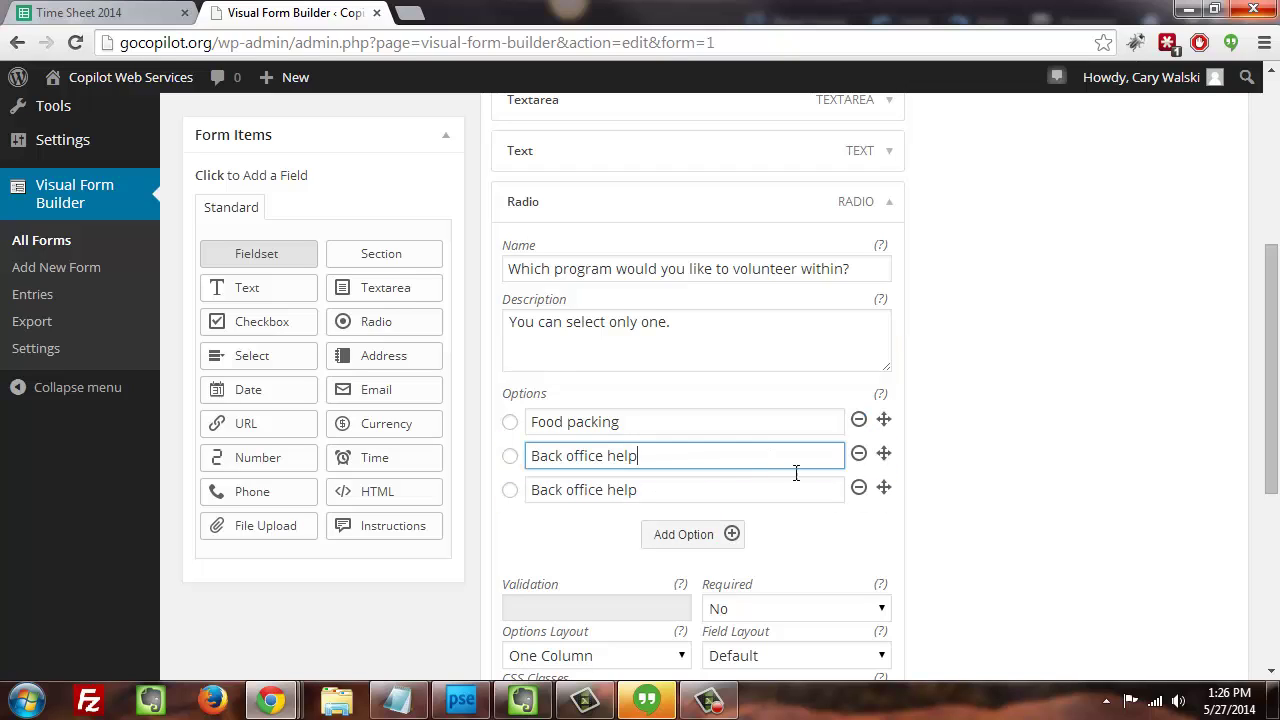
click(866, 505)
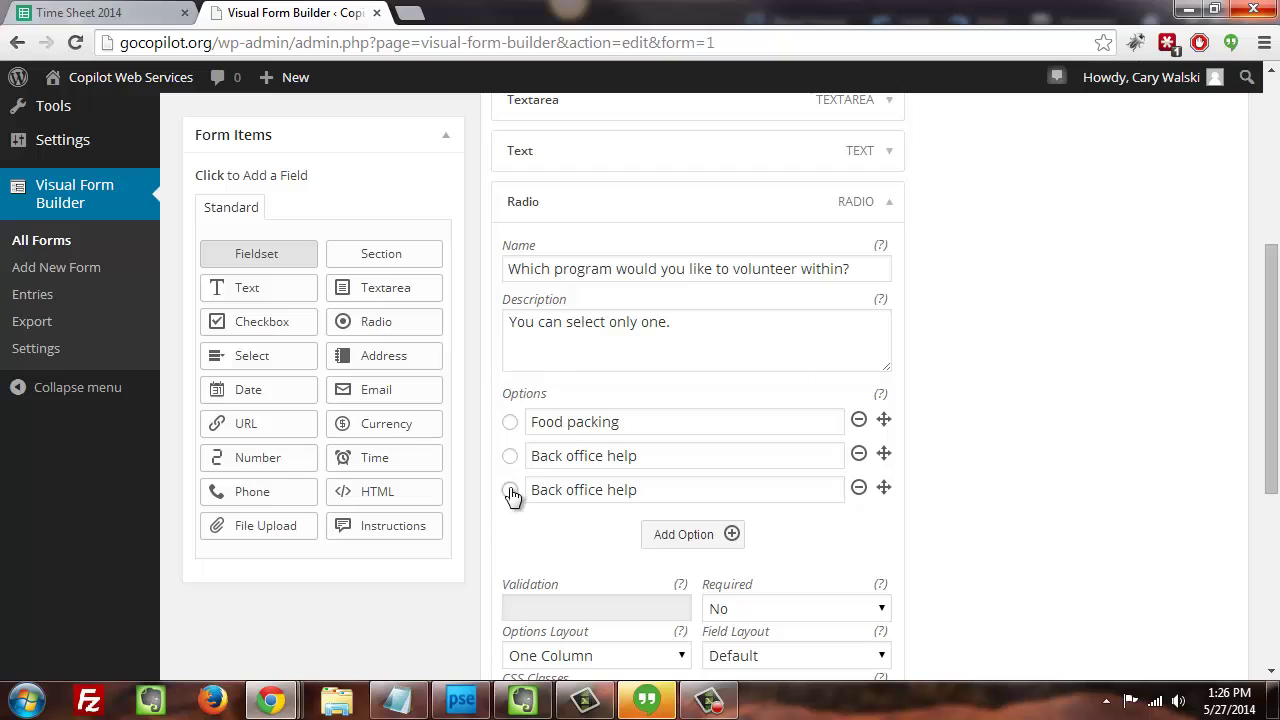
drag(886, 494, 820, 481)
click(695, 421)
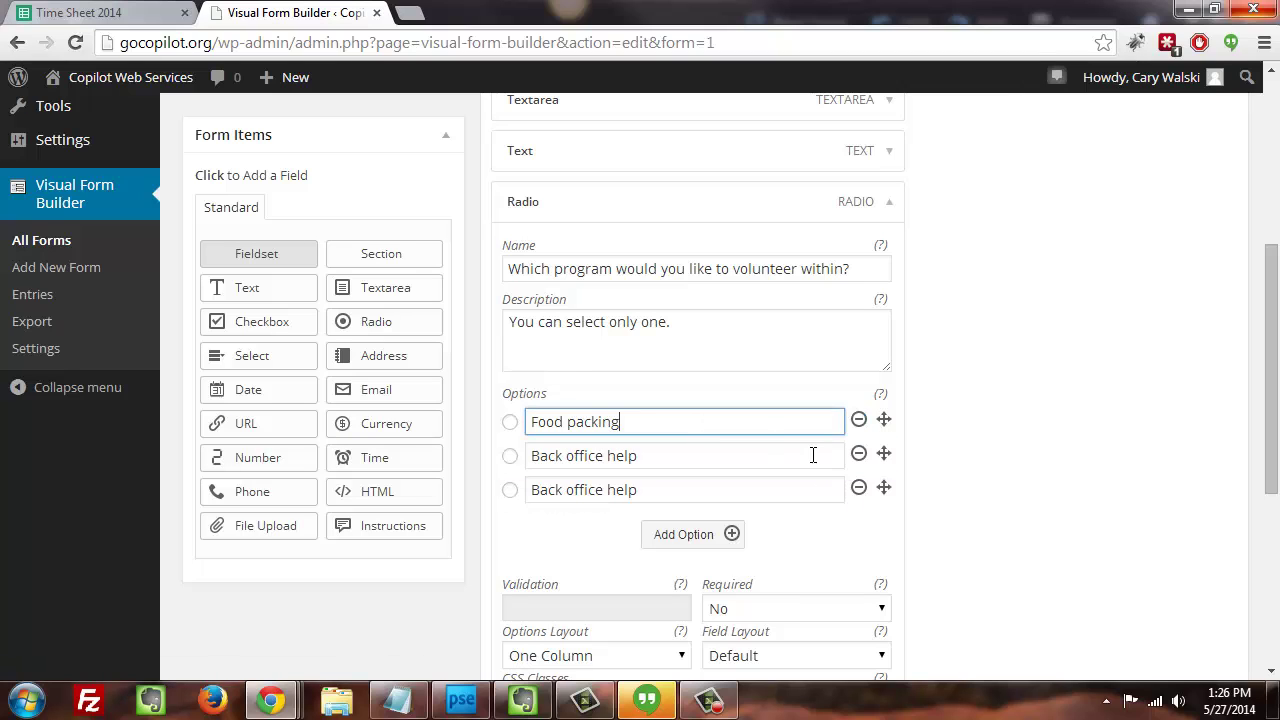
mouse_move(1273, 398)
mouse_down()
mouse_move(1262, 491)
mouse_move(1270, 381)
mouse_up()
click(900, 254)
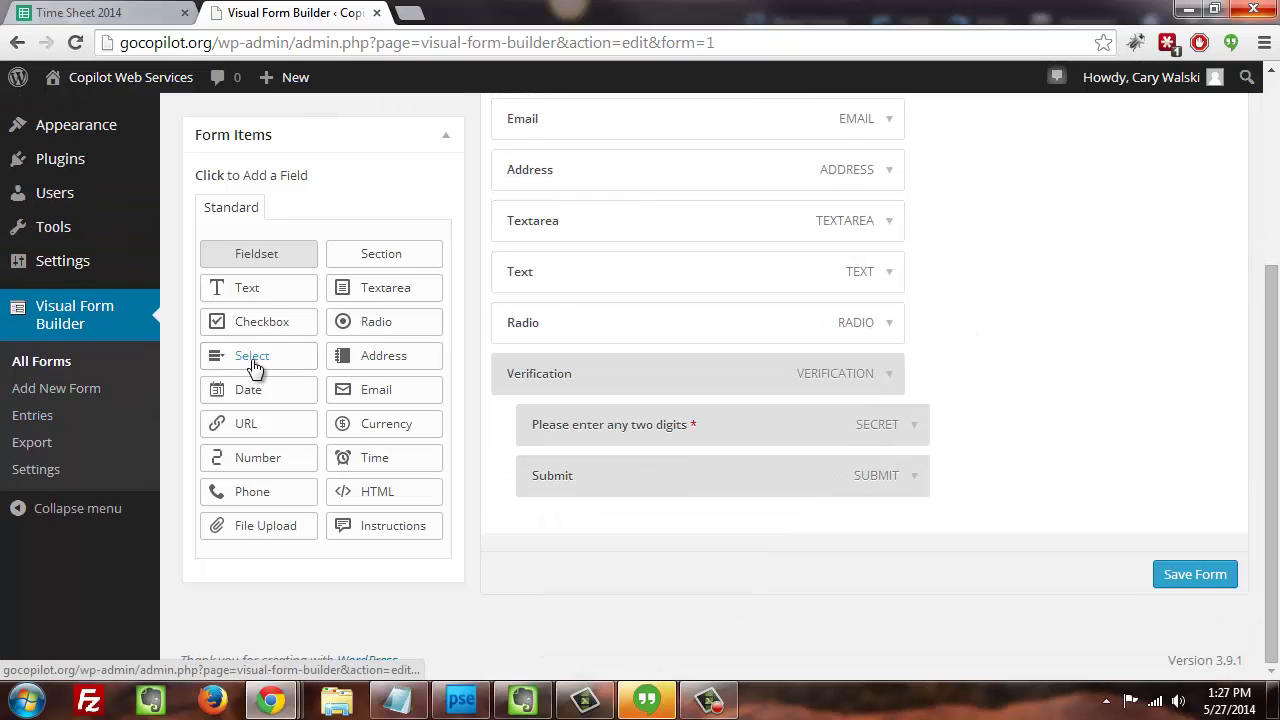
- Add a Checkbox field and name it 'Days of week you can volunteer:'
click(257, 323)
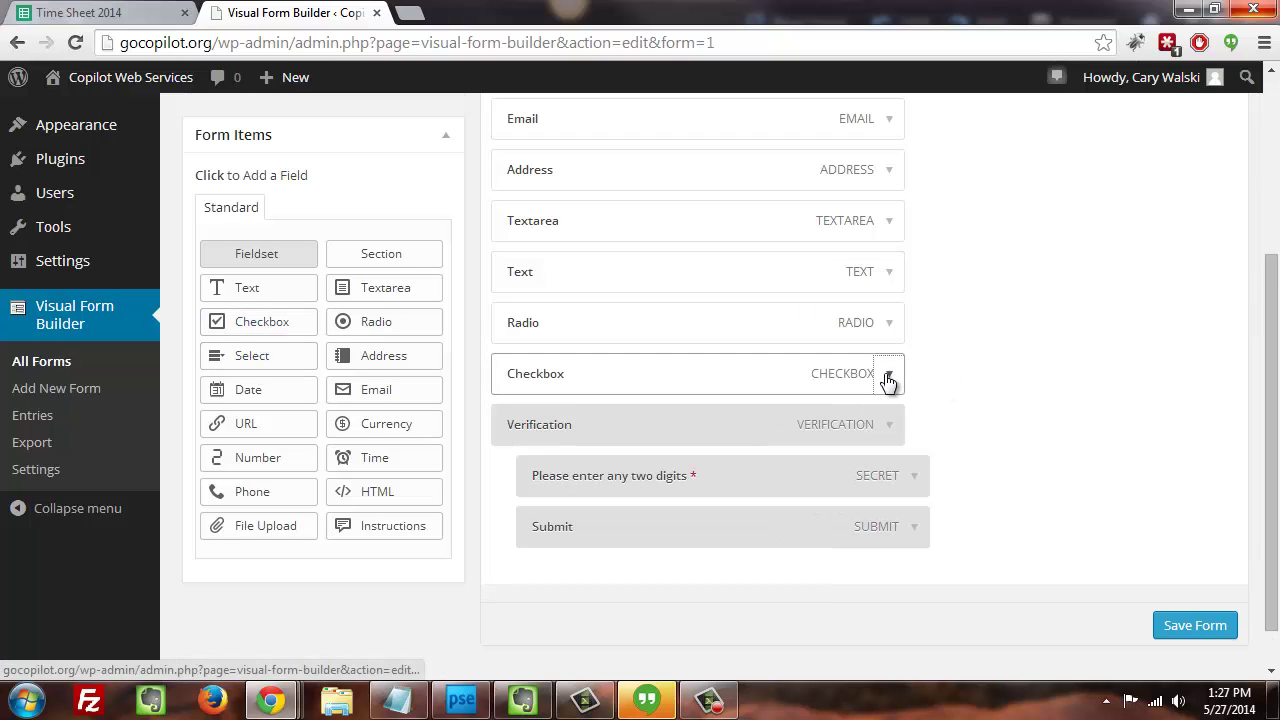
click(889, 374)
double_click(691, 433)
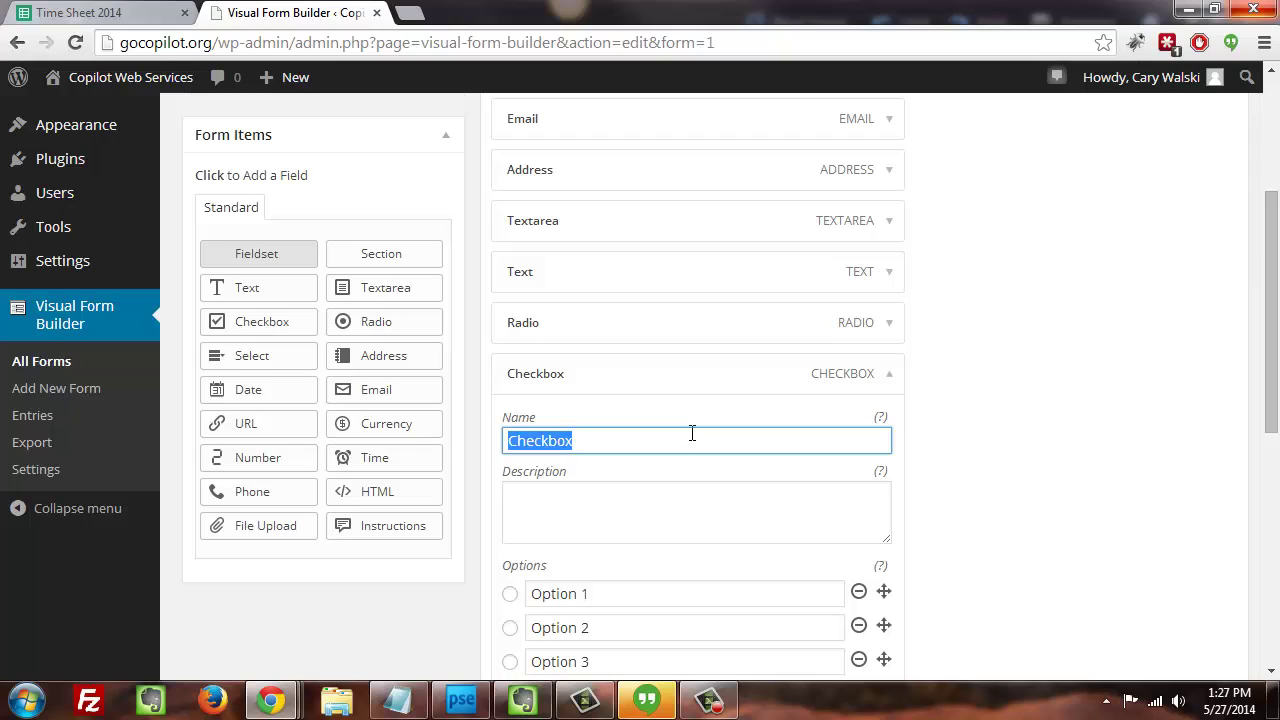
text(Day )
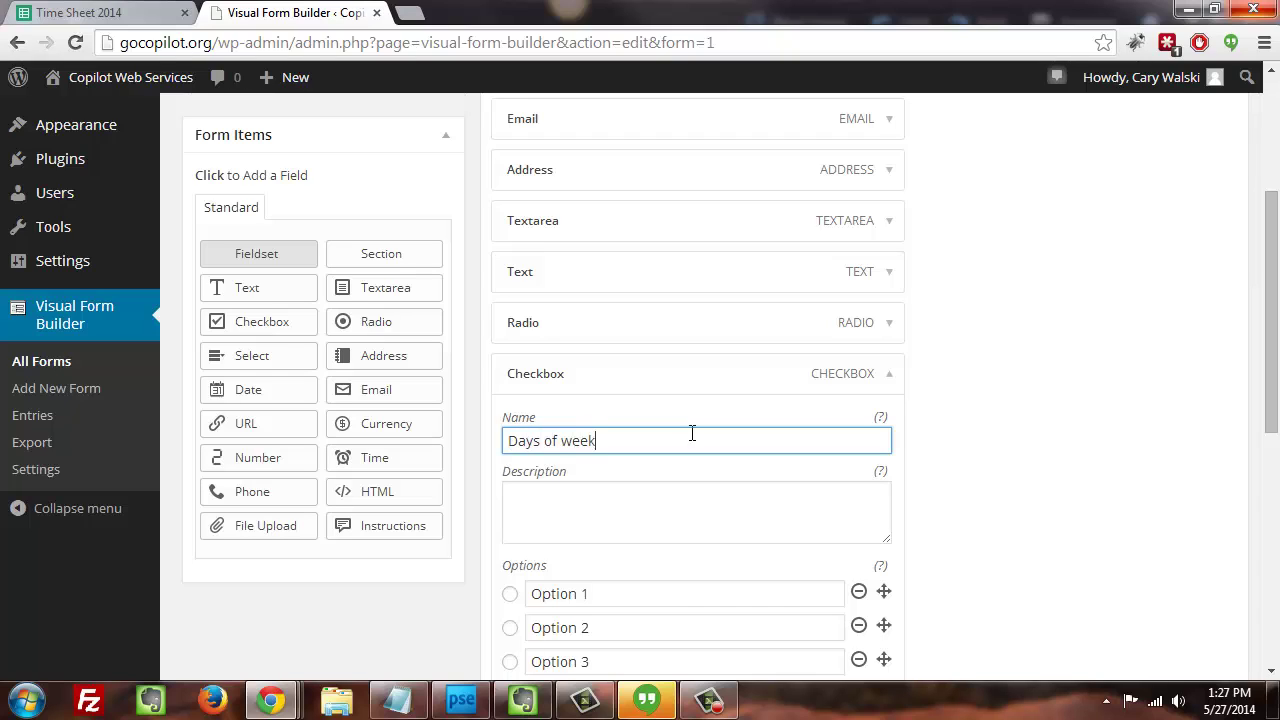
text( of week you can volunteer:)
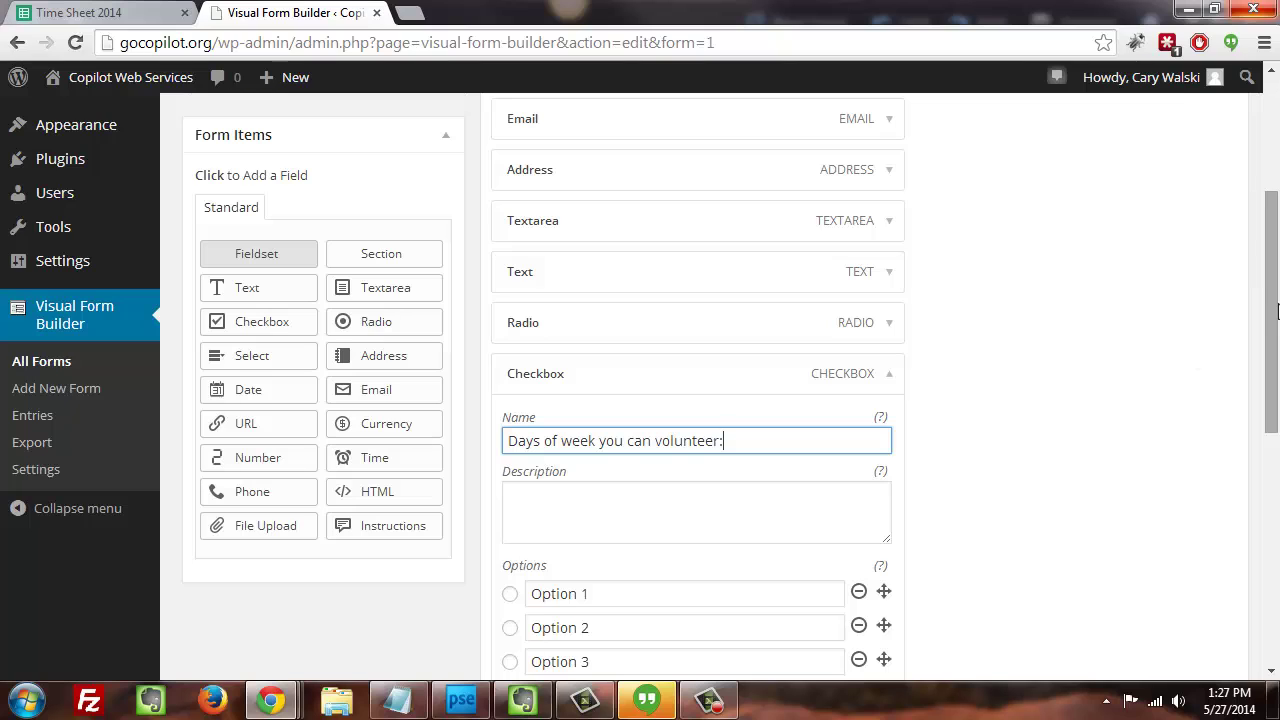
- Set the checkbox options to Wednesday, Thursdays and Fridays
scroll(1277, 323, down, 3)
triple_click(634, 347)
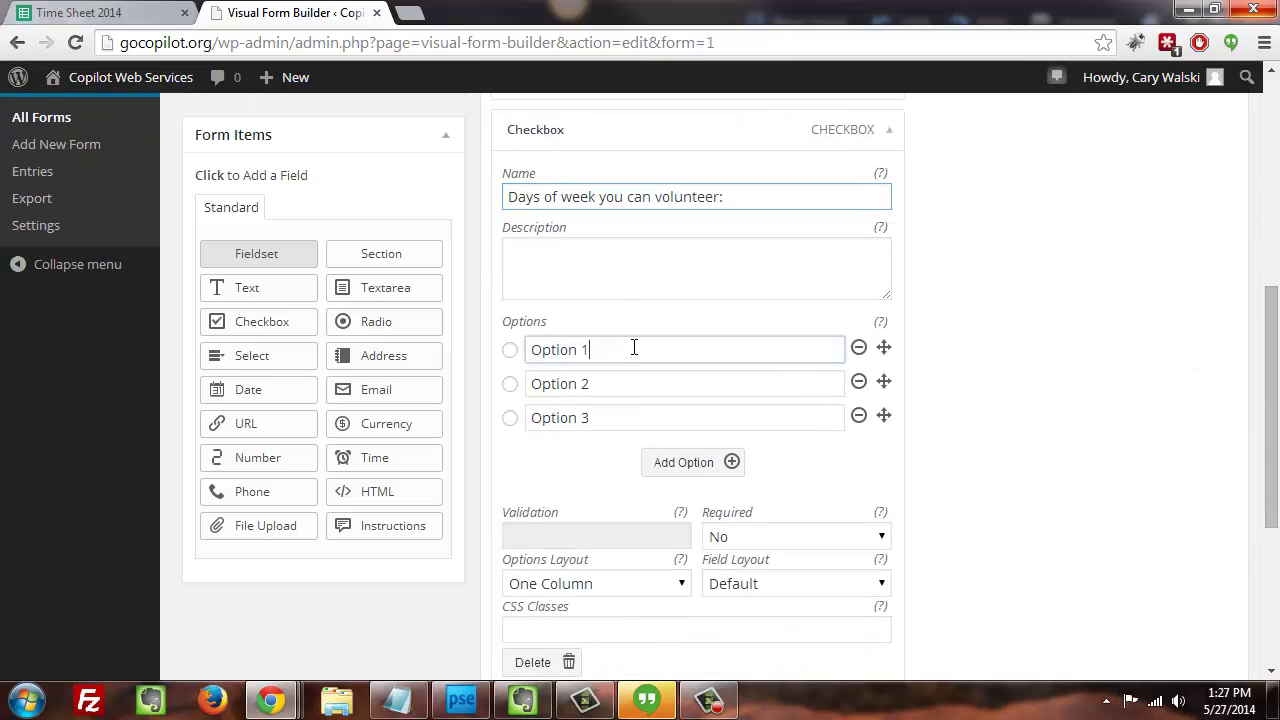
text(Wednesday)
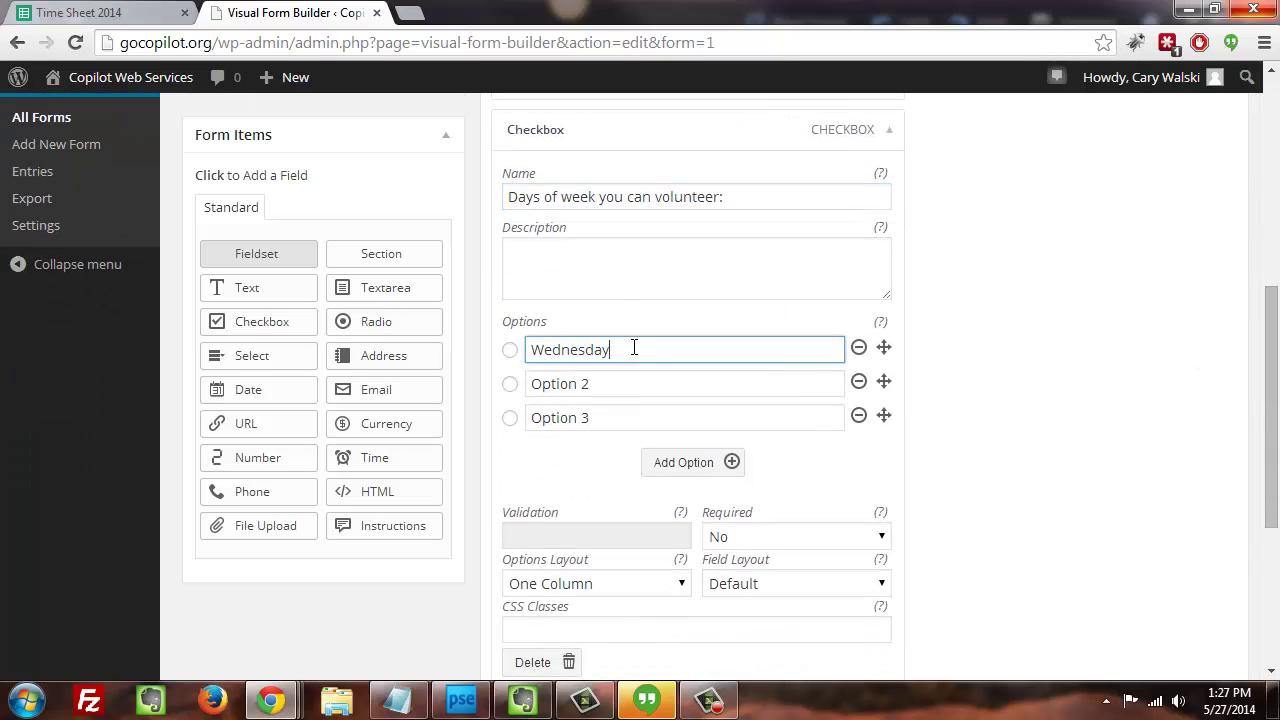
key(Tab)
key(Tab)
key(Tab)
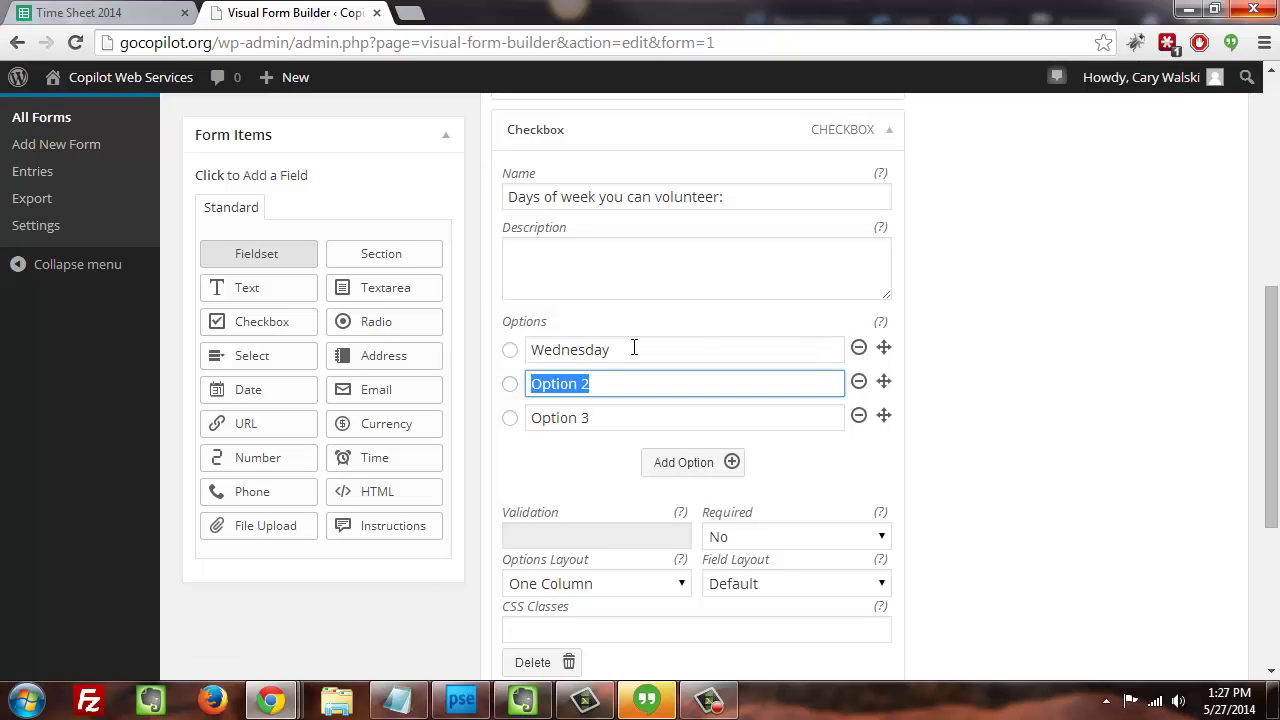
text(Thursdays)
key(Tab)
key(Tab)
key(Tab)
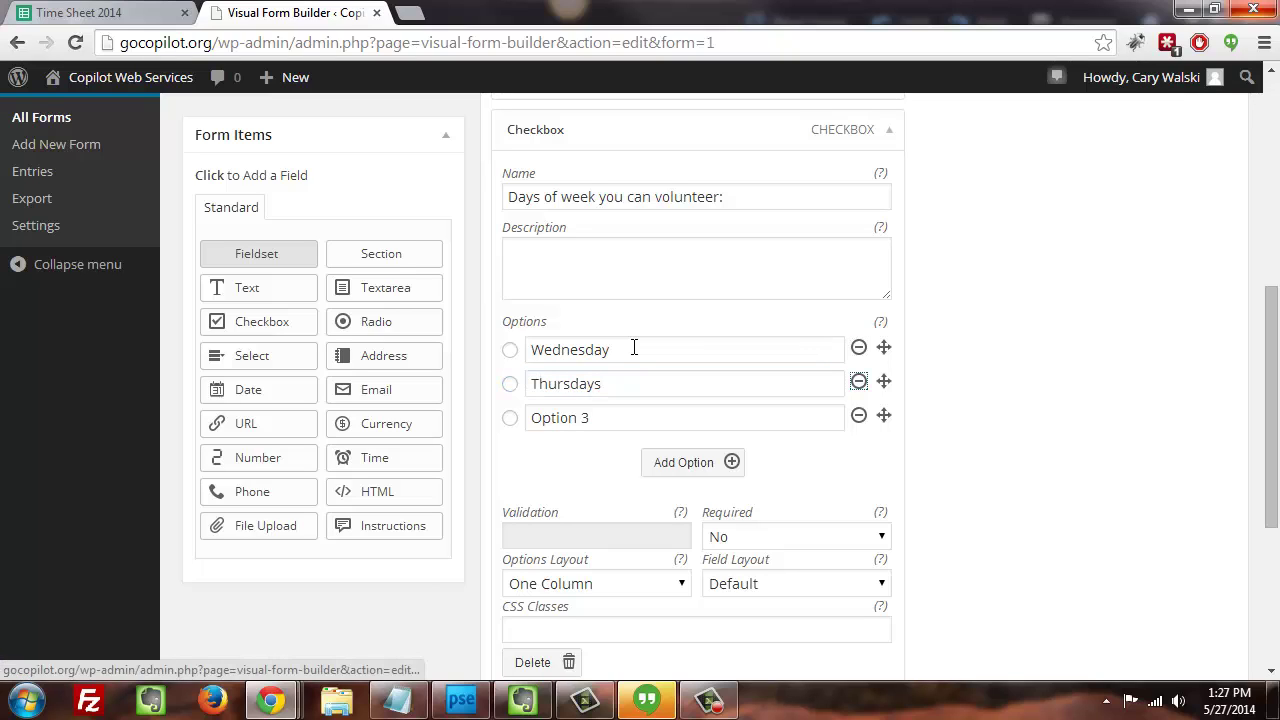
text(Fridays)
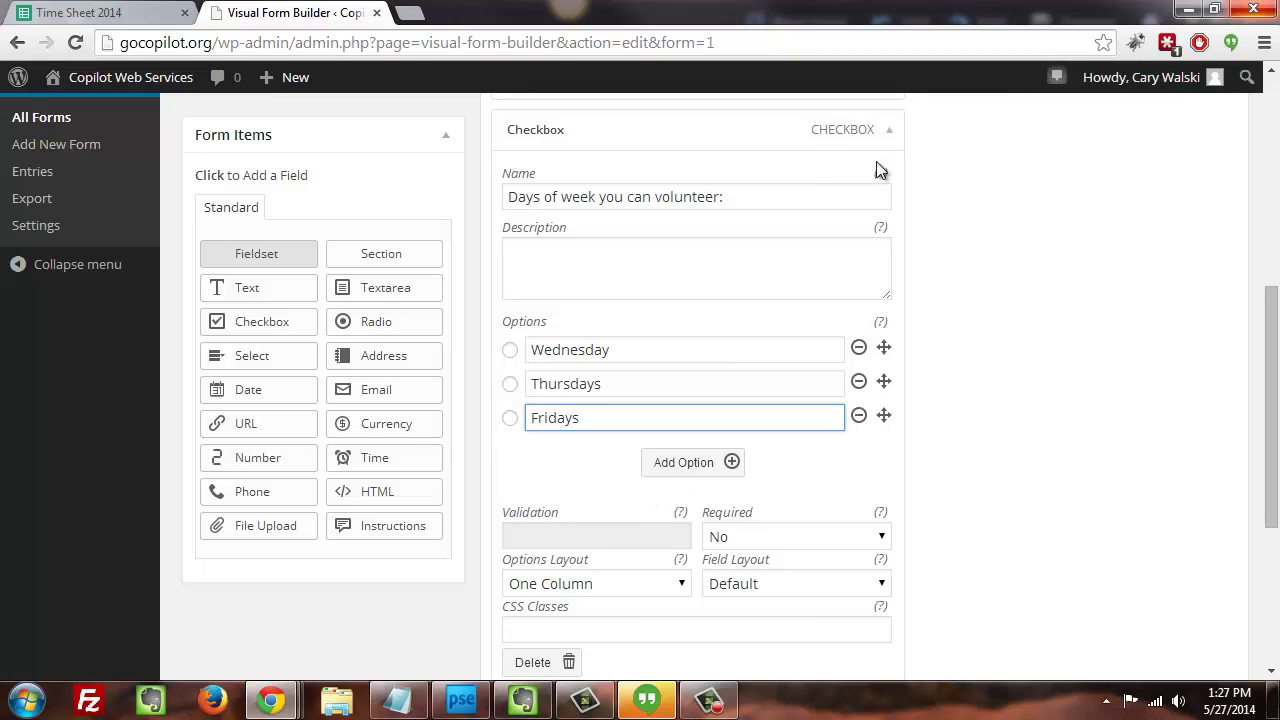
- Collapse the Checkbox field, add a default Select field below it, then collapse it
click(886, 131)
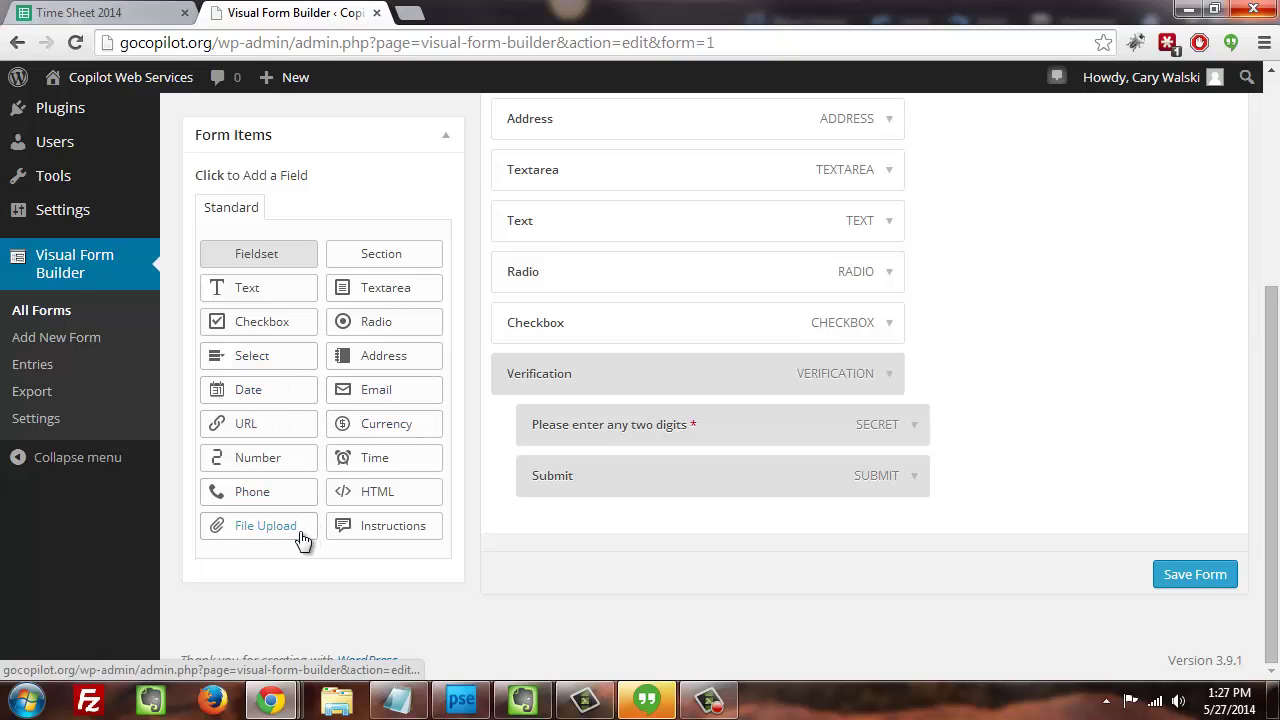
click(257, 369)
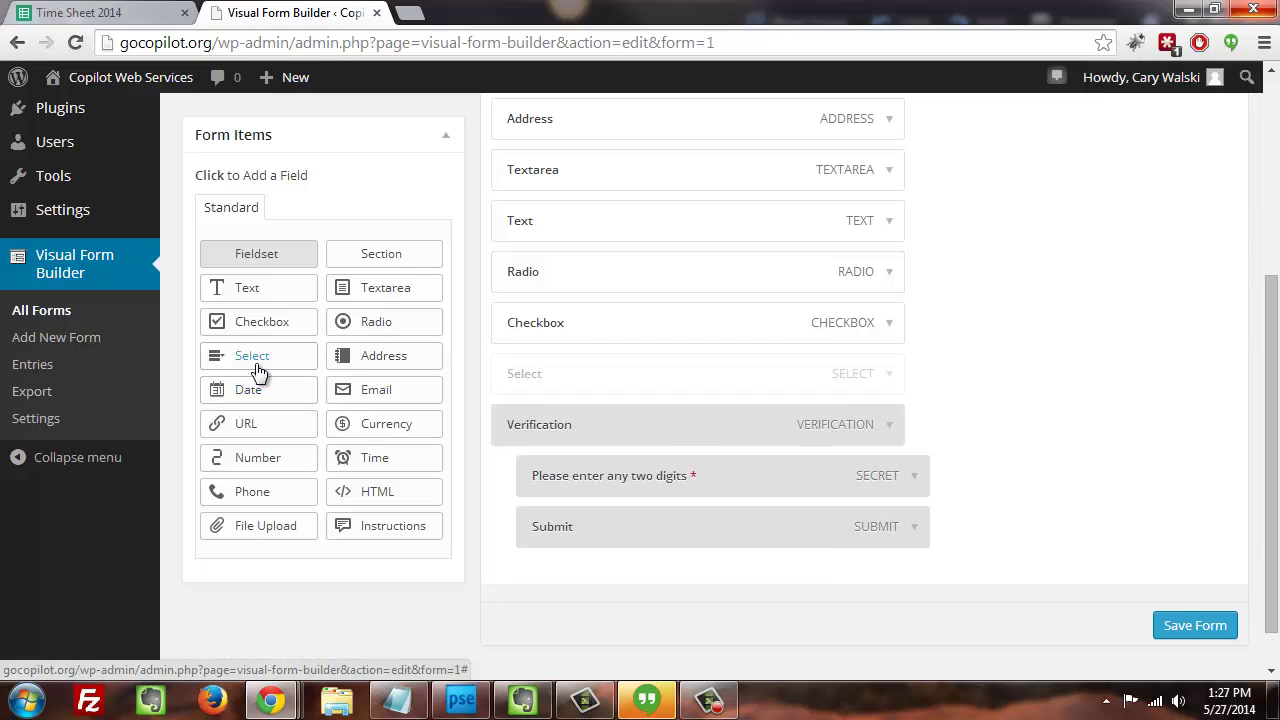
click(889, 376)
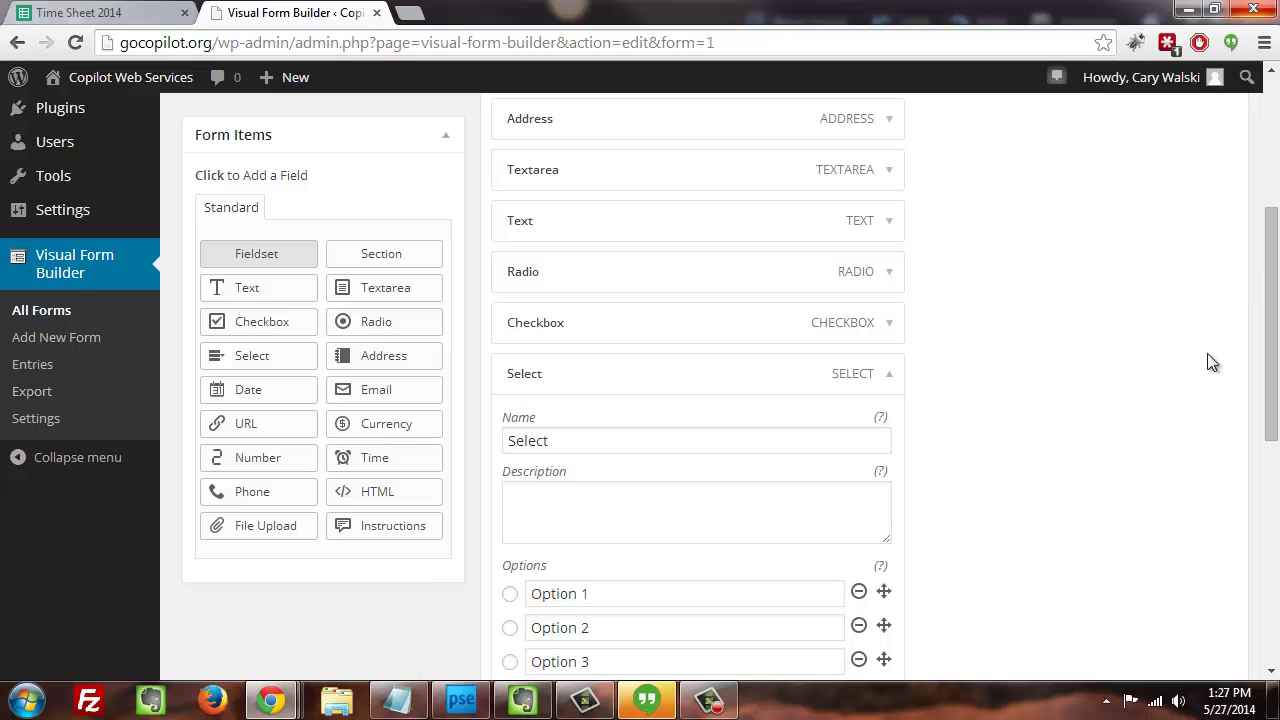
drag(1273, 340, 1264, 457)
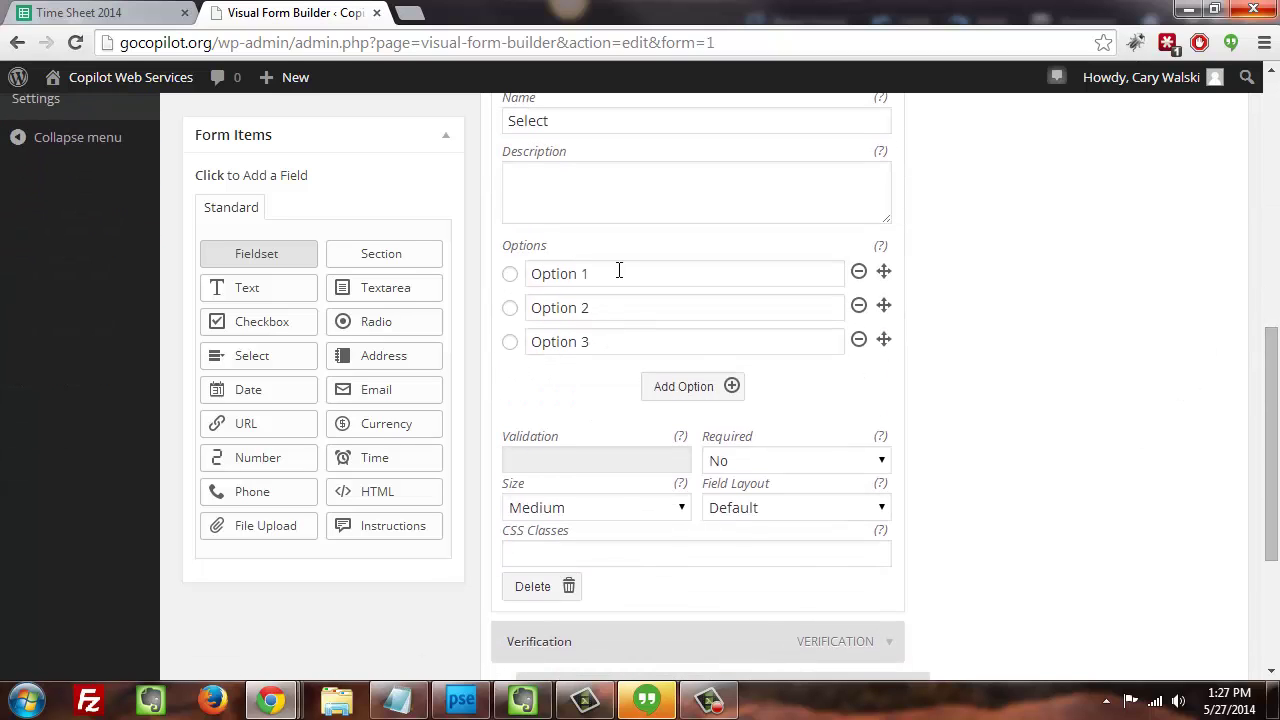
scroll(1270, 456, up, 3)
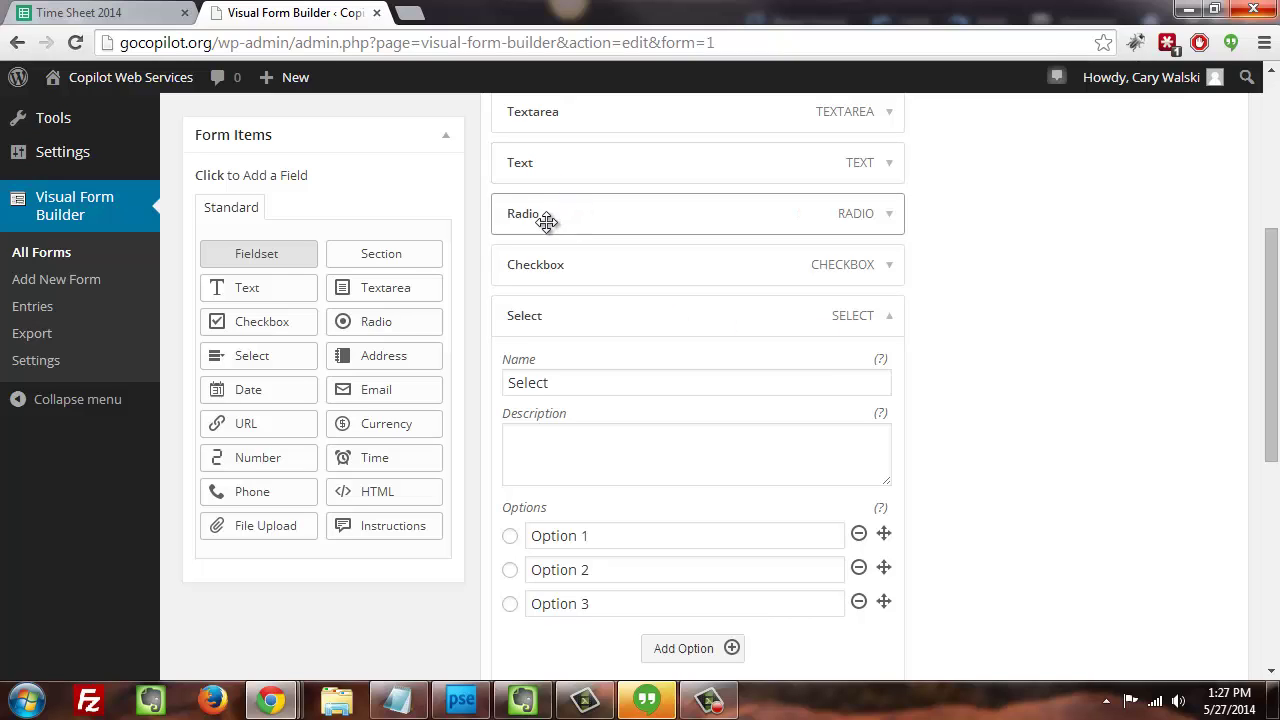
click(890, 320)
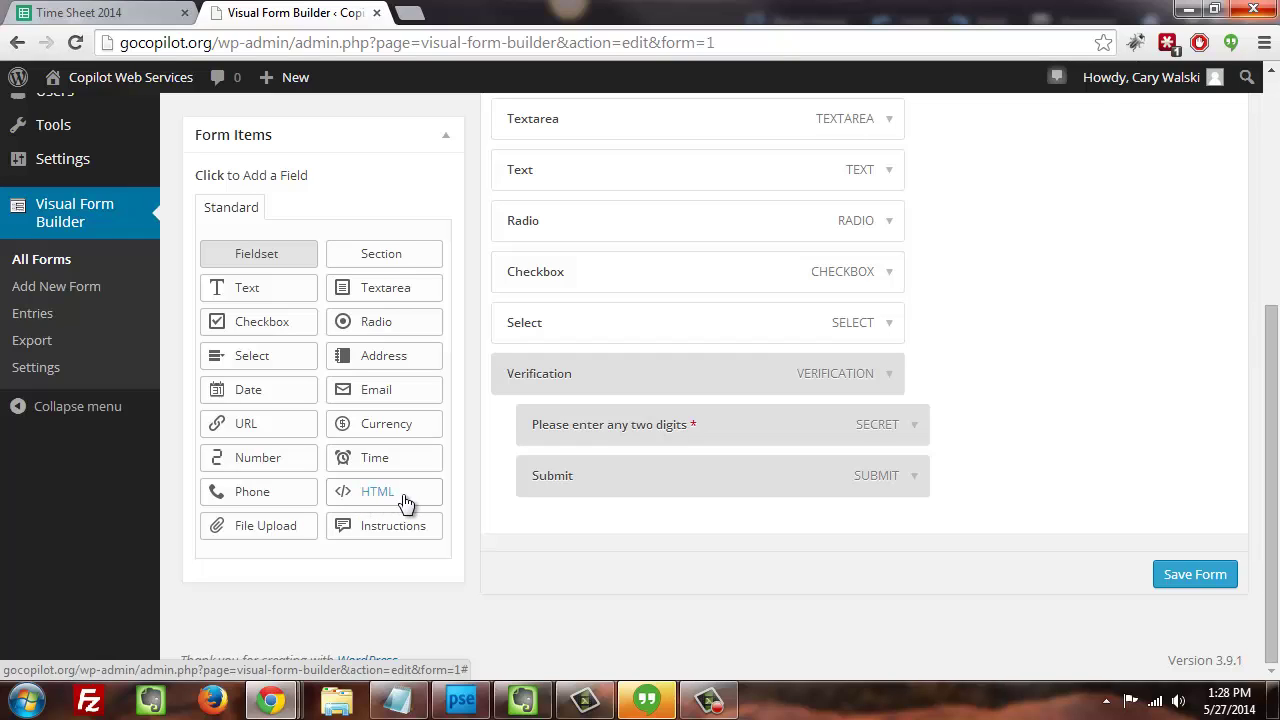
click(277, 535)
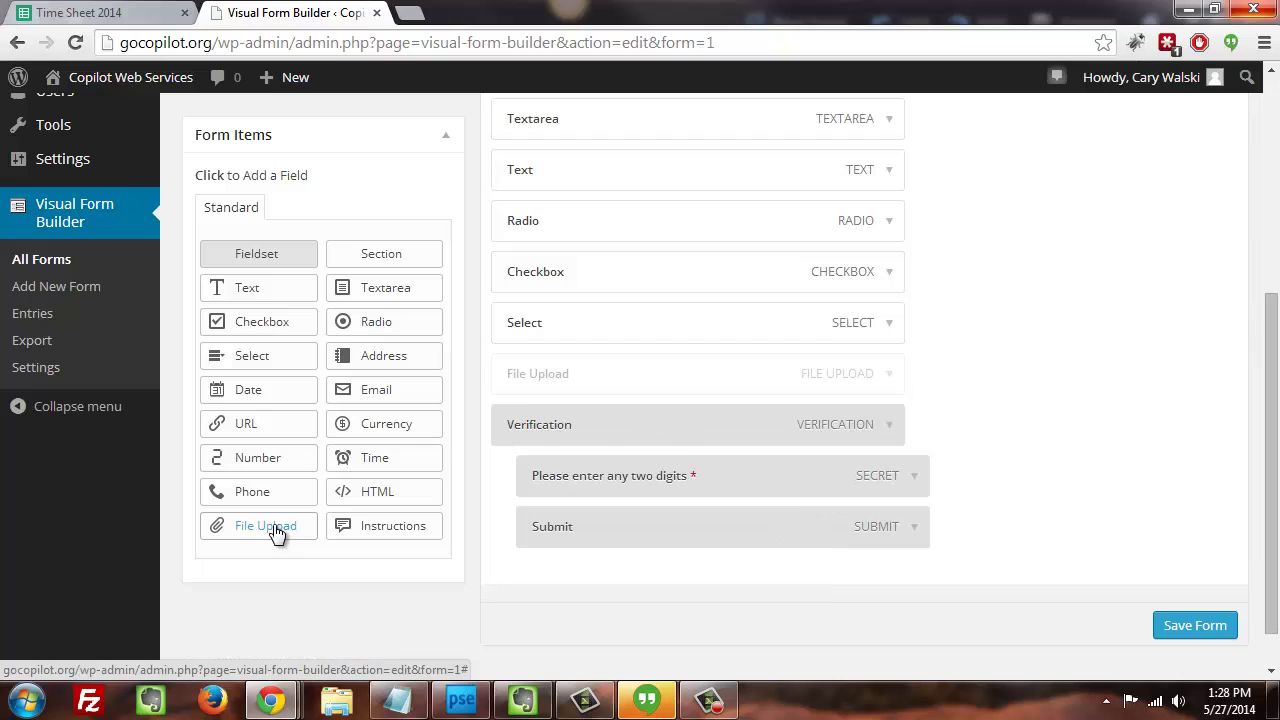
click(889, 376)
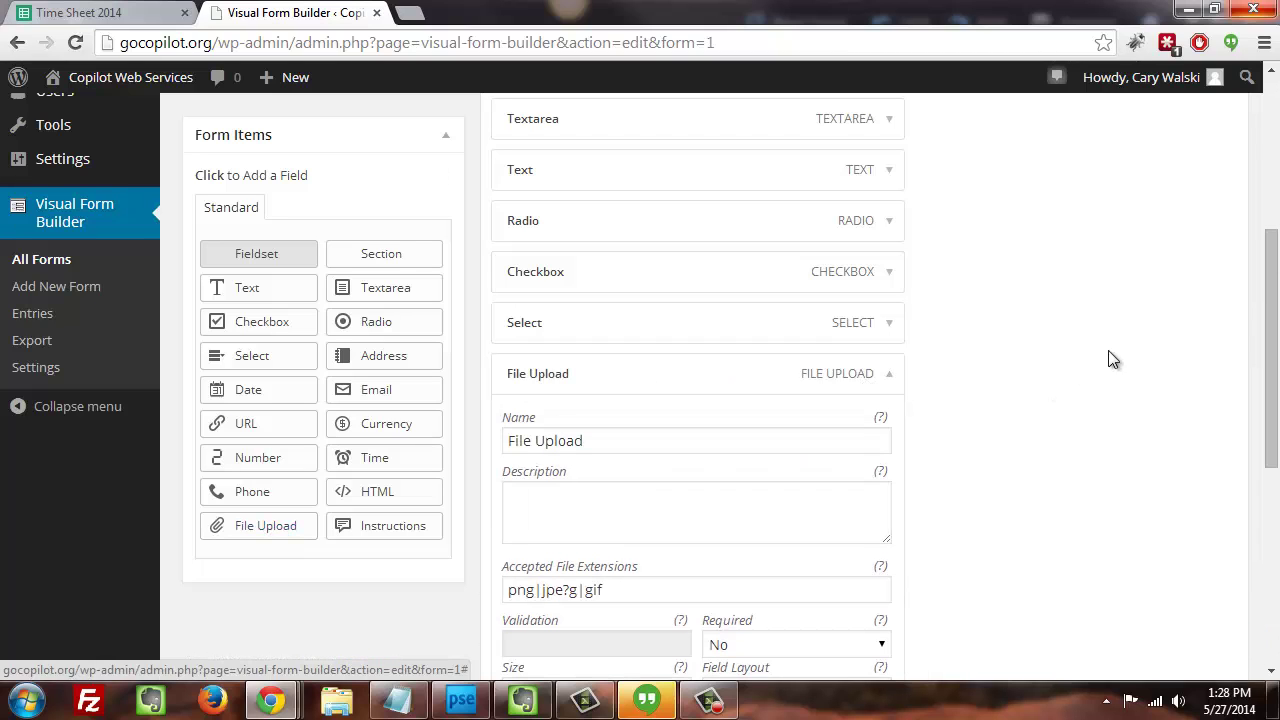
drag(1260, 298, 1262, 378)
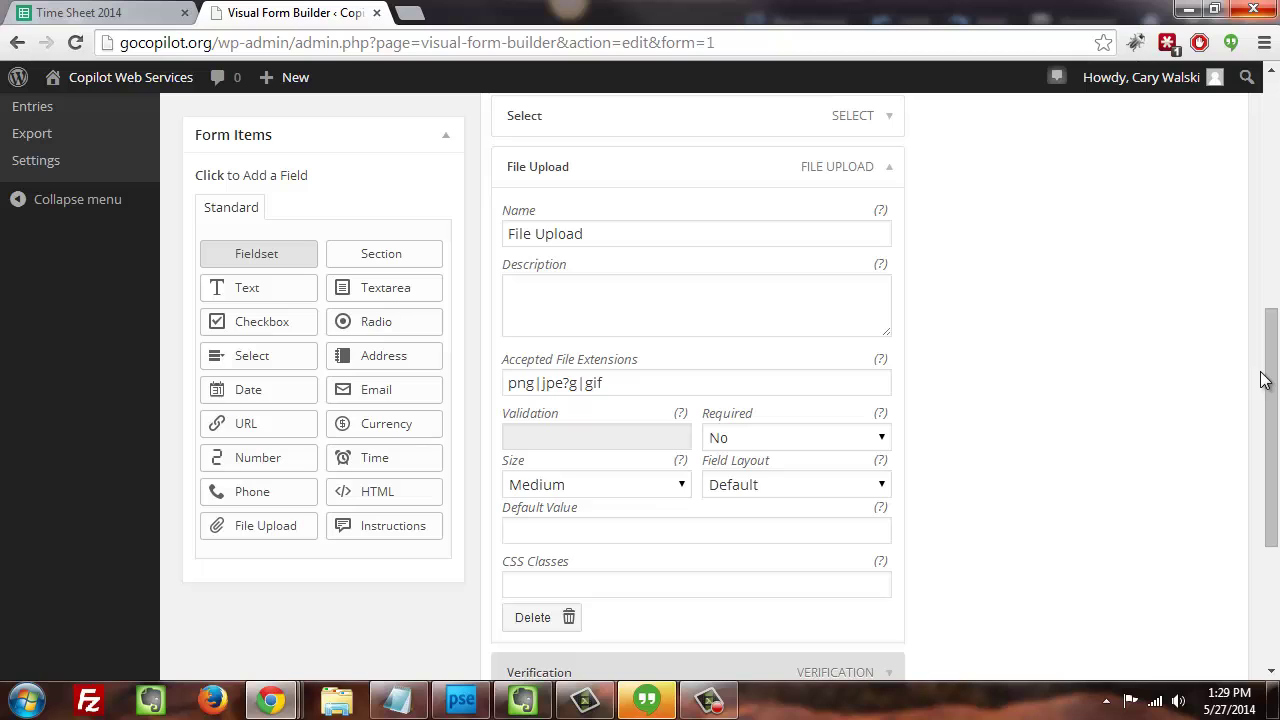
scroll(1265, 385, down, 1)
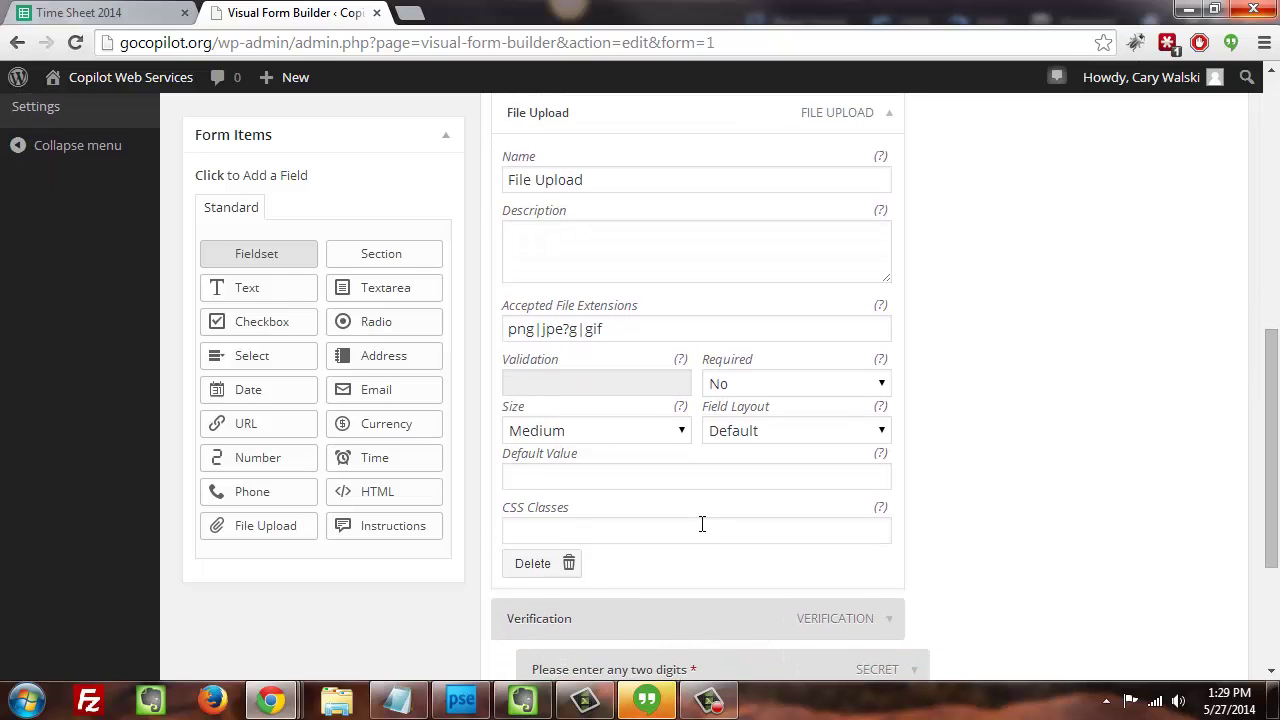
click(551, 568)
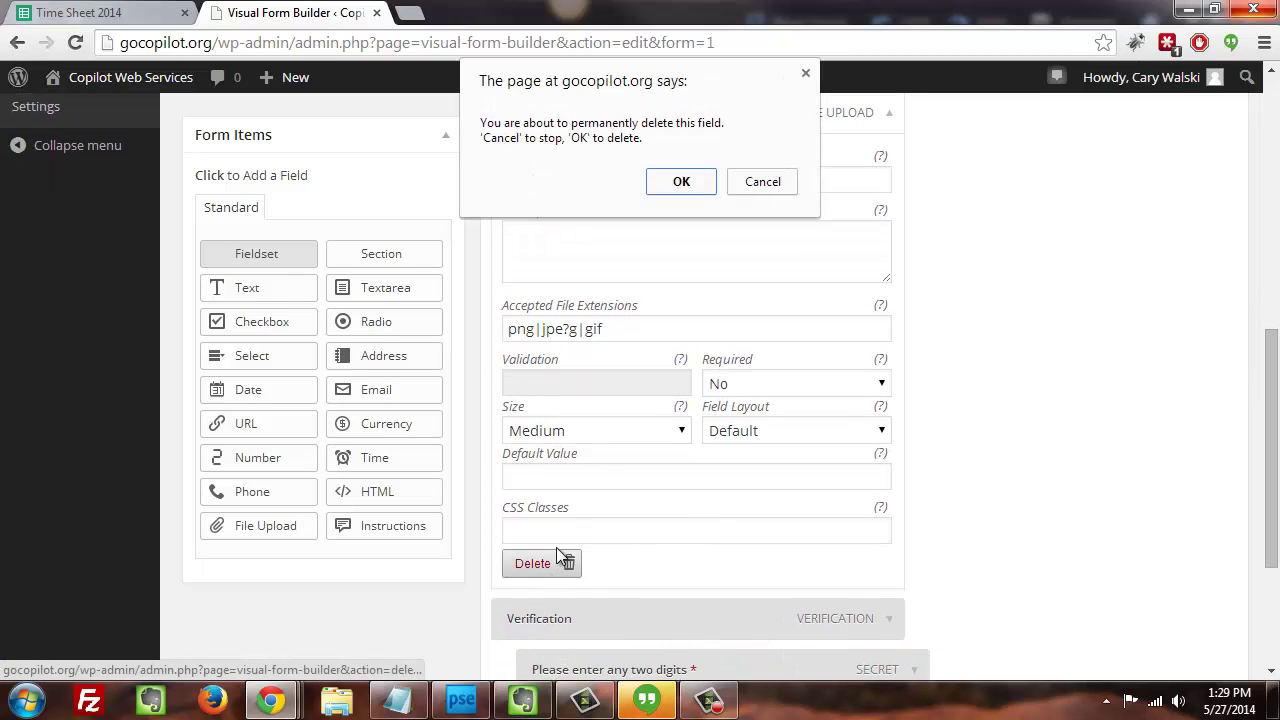
click(688, 179)
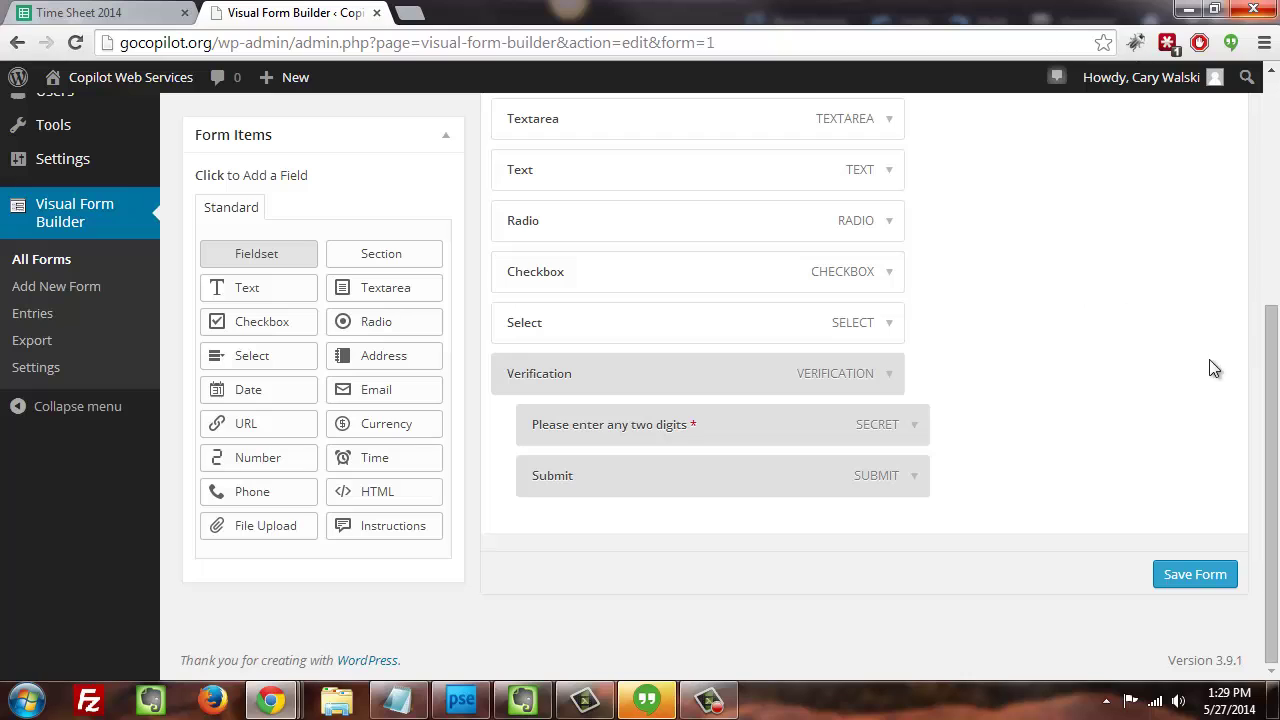
- Save the Volunteer Application form and check the 'Form updated.' notice at the top
drag(1276, 358, 1274, 235)
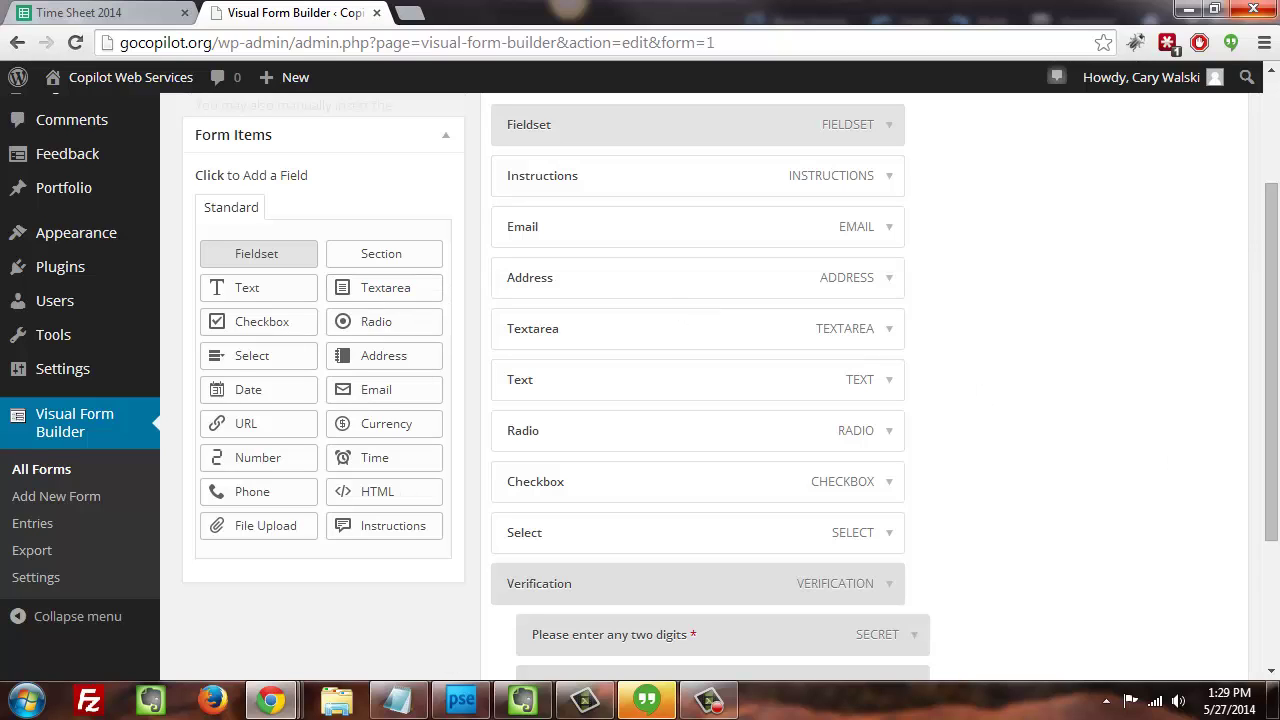
drag(1273, 255, 1273, 375)
click(1212, 577)
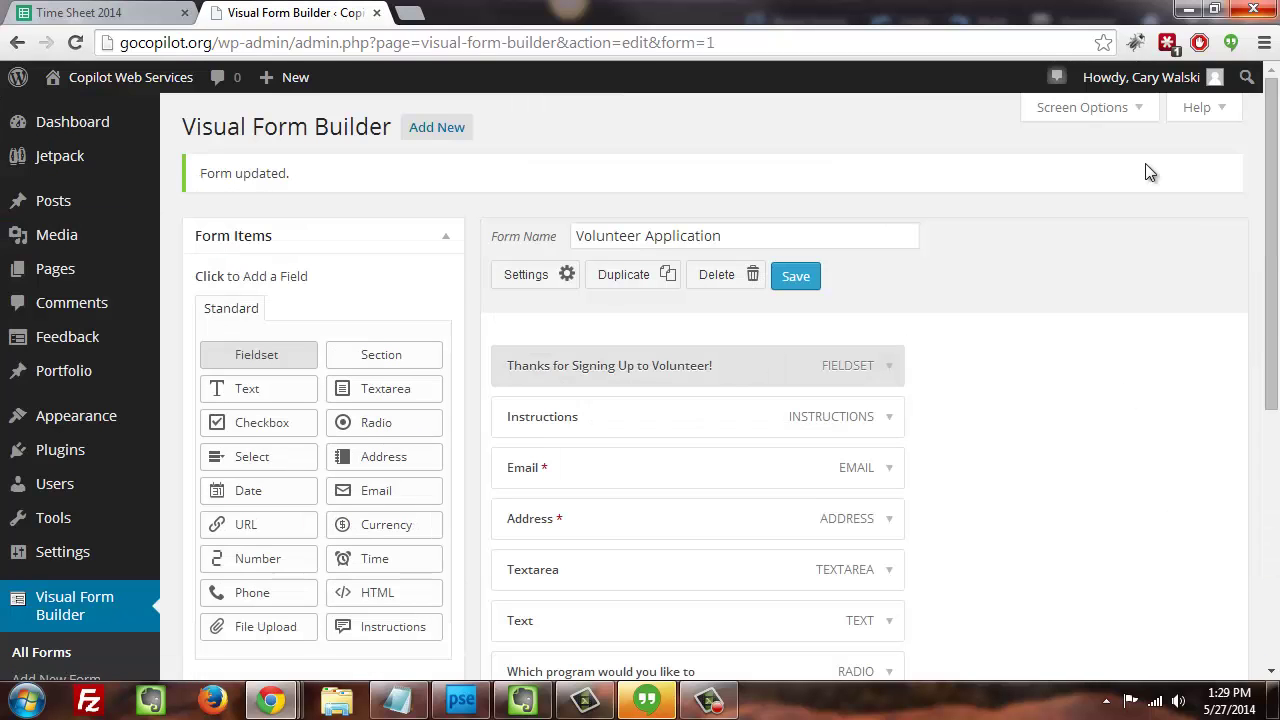
scroll(1254, 472, down, 5)
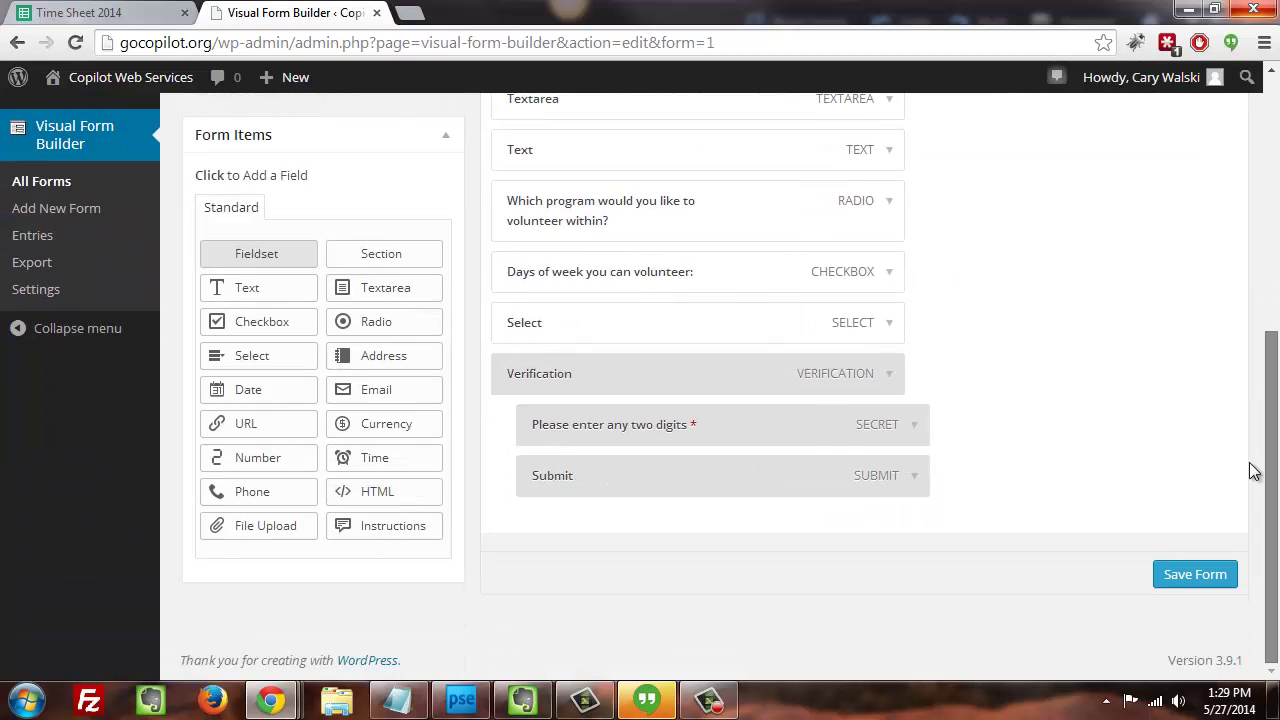
scroll(1262, 470, up, 1)
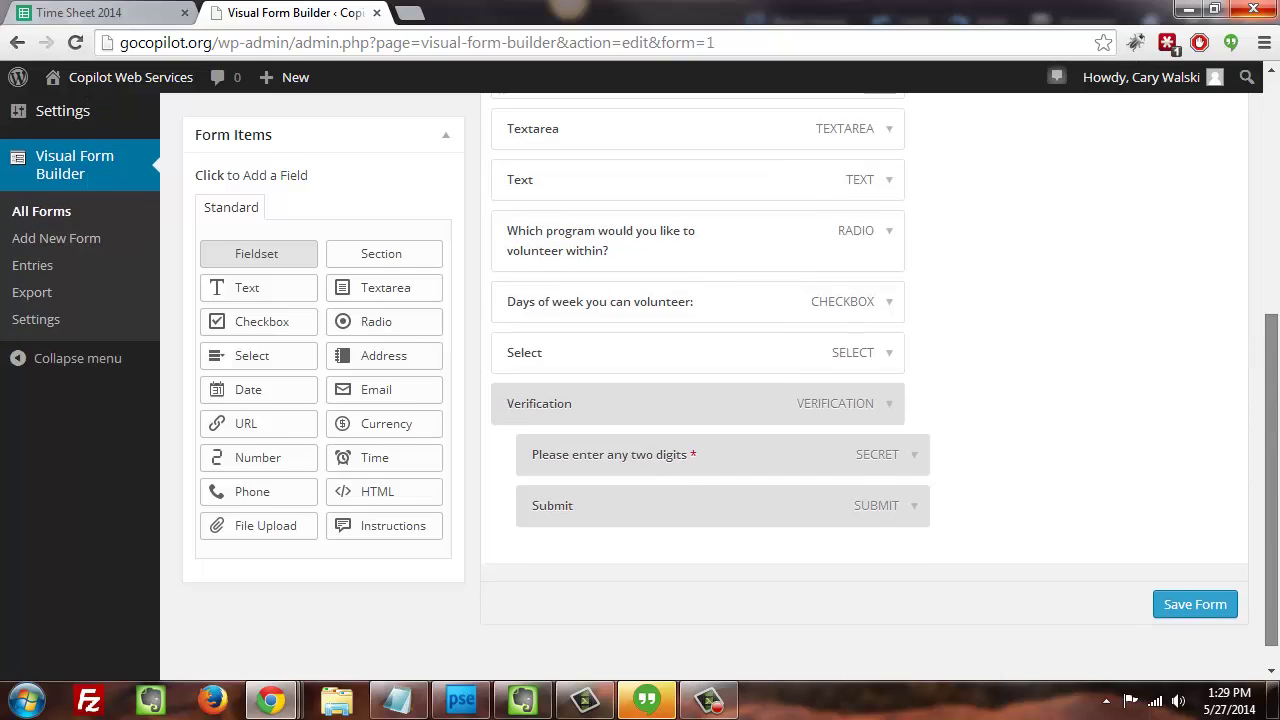
scroll(678, 161, up, 6)
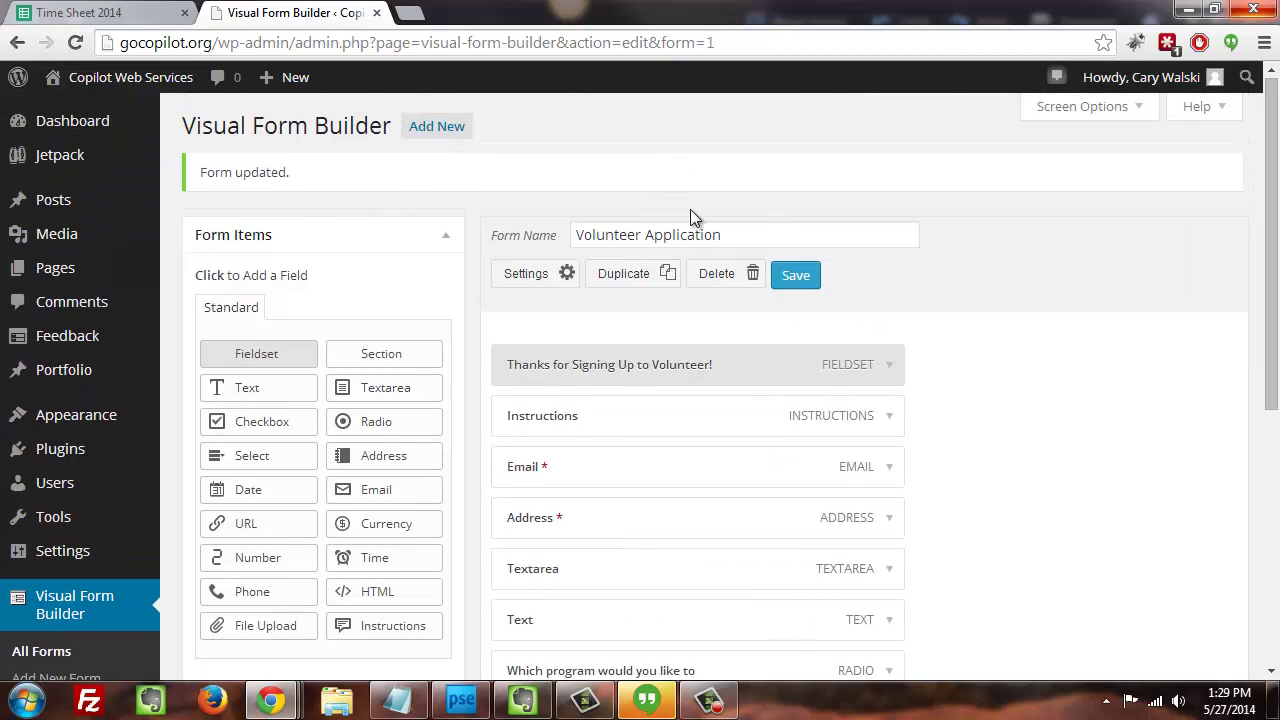
- Create a new WordPress page titled 'Volunteer Form'
mouse_move(78, 270)
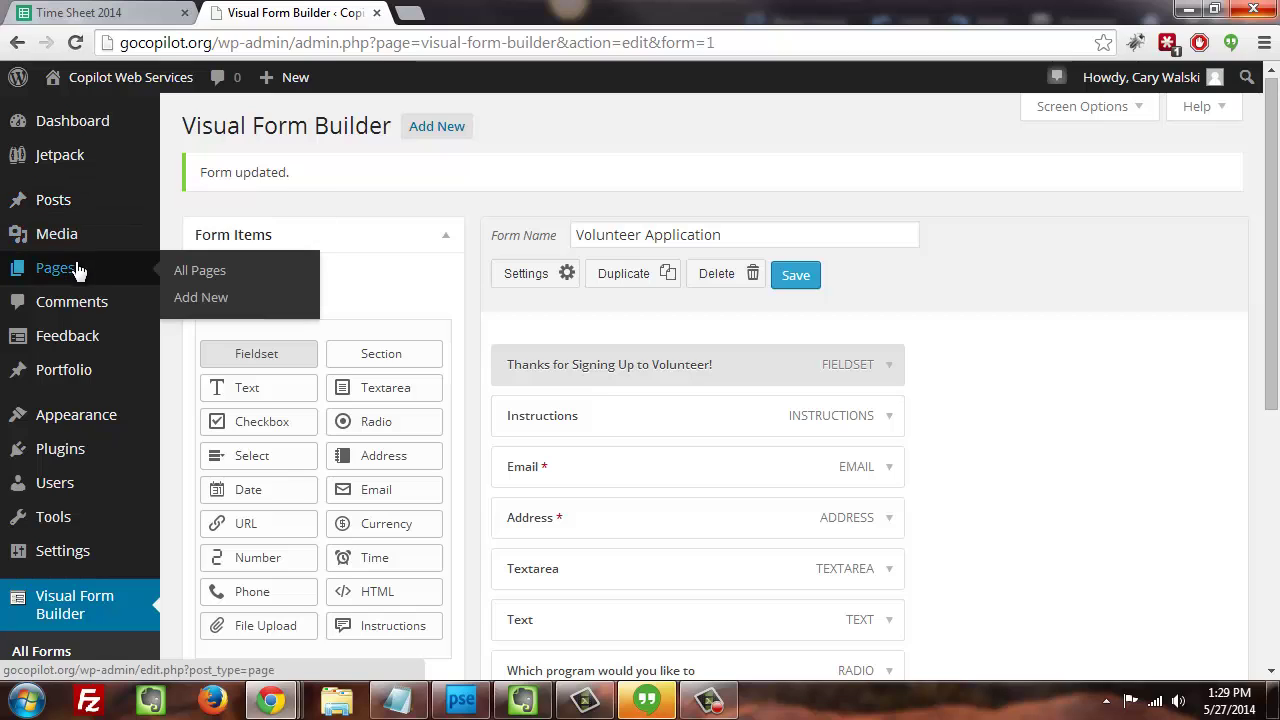
click(201, 298)
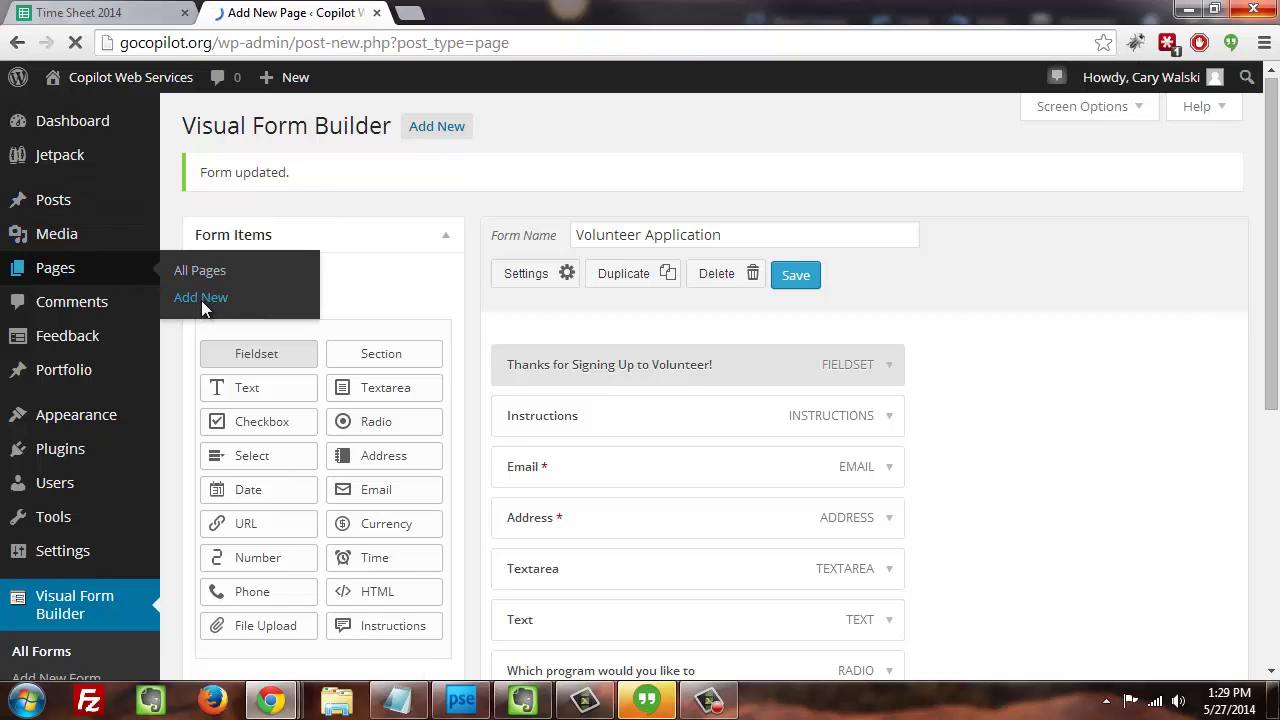
text(Volunte)
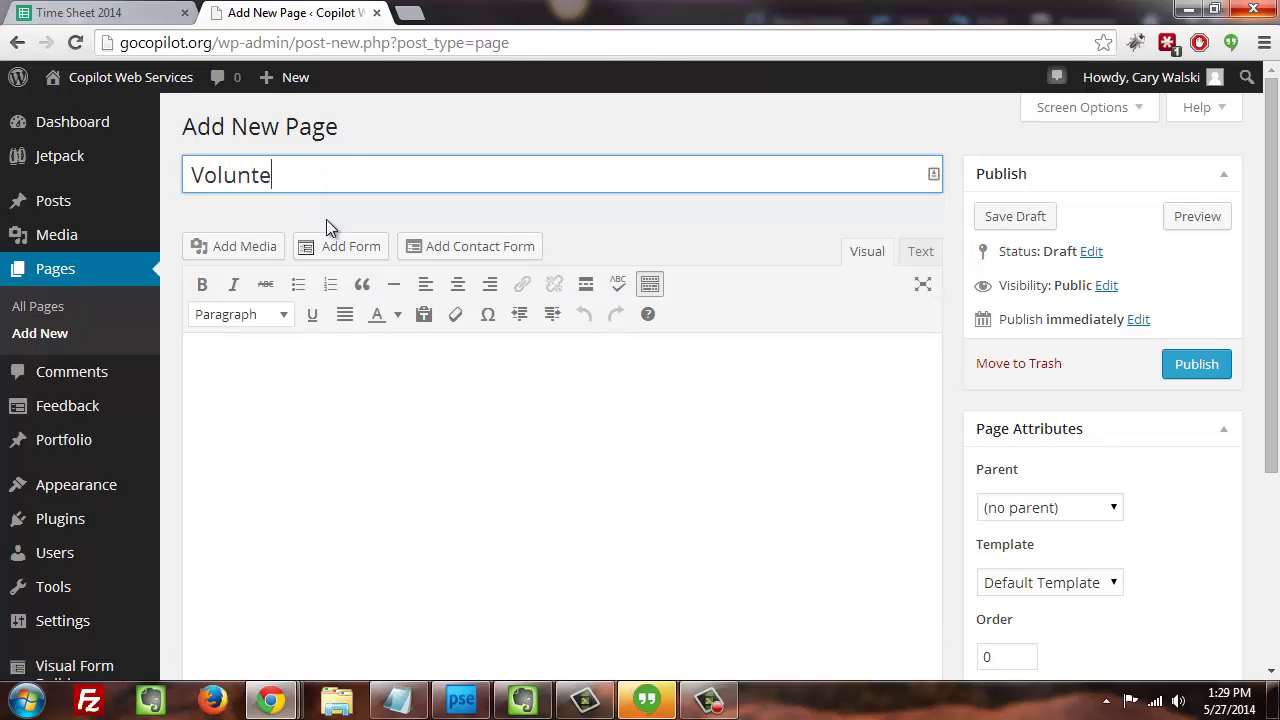
text(er Form)
click(398, 374)
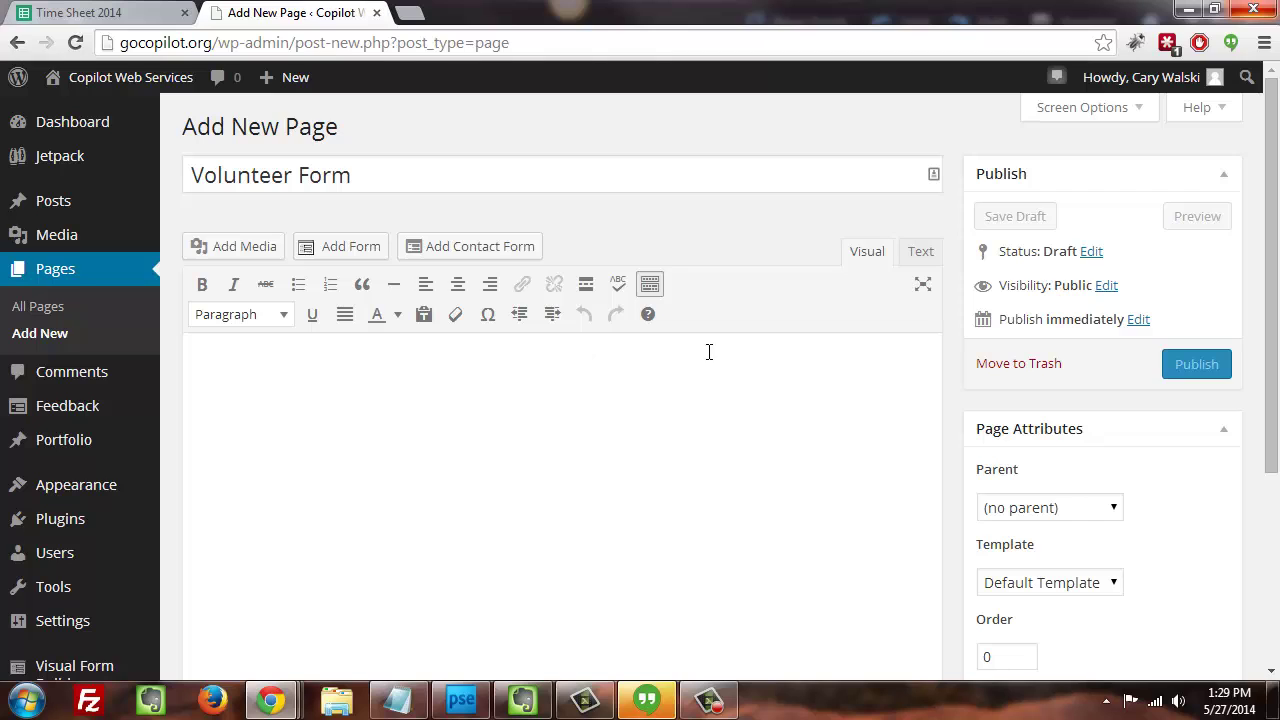
- Insert the Volunteer Application form shortcode [vfb id=1] into the page body in Text mode
click(924, 262)
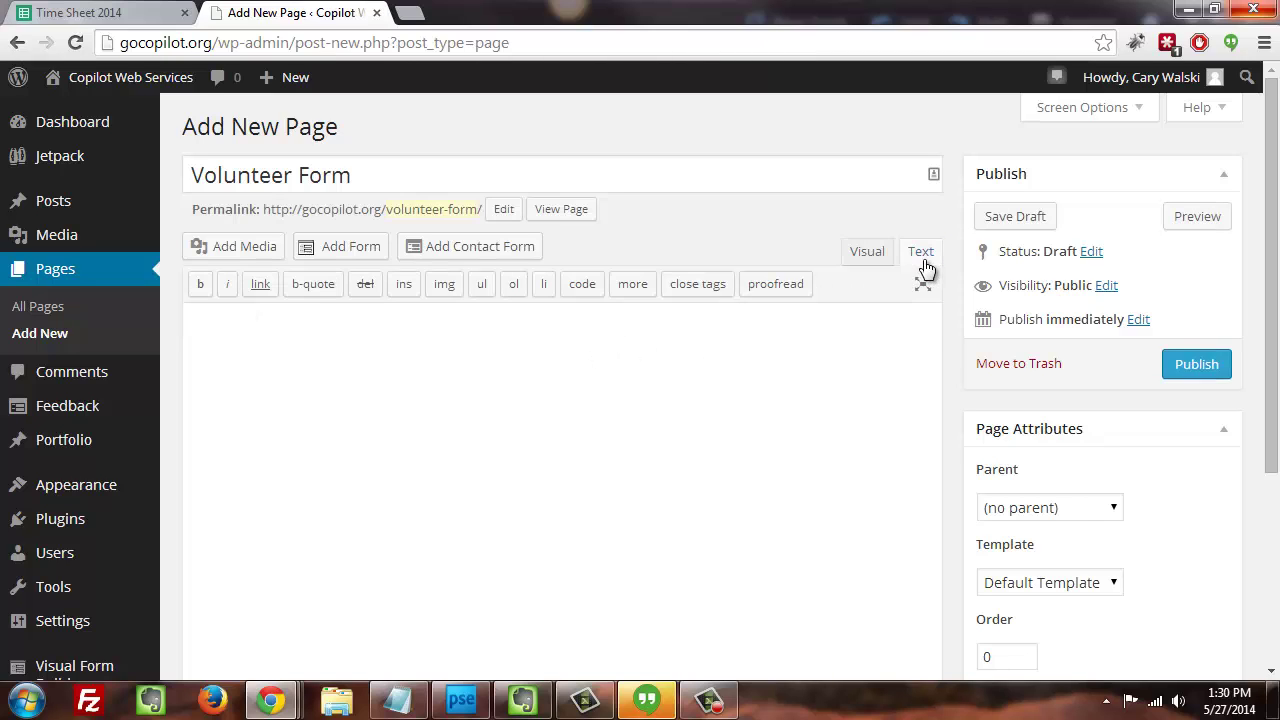
click(330, 248)
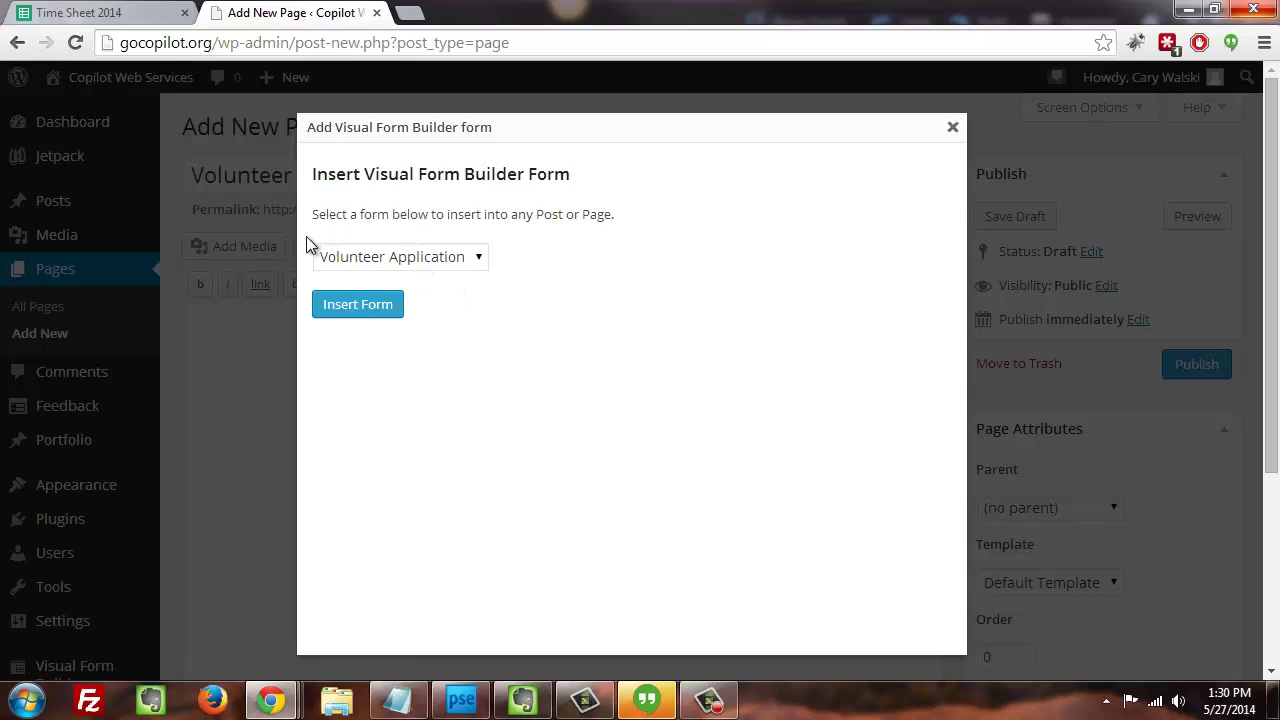
click(377, 254)
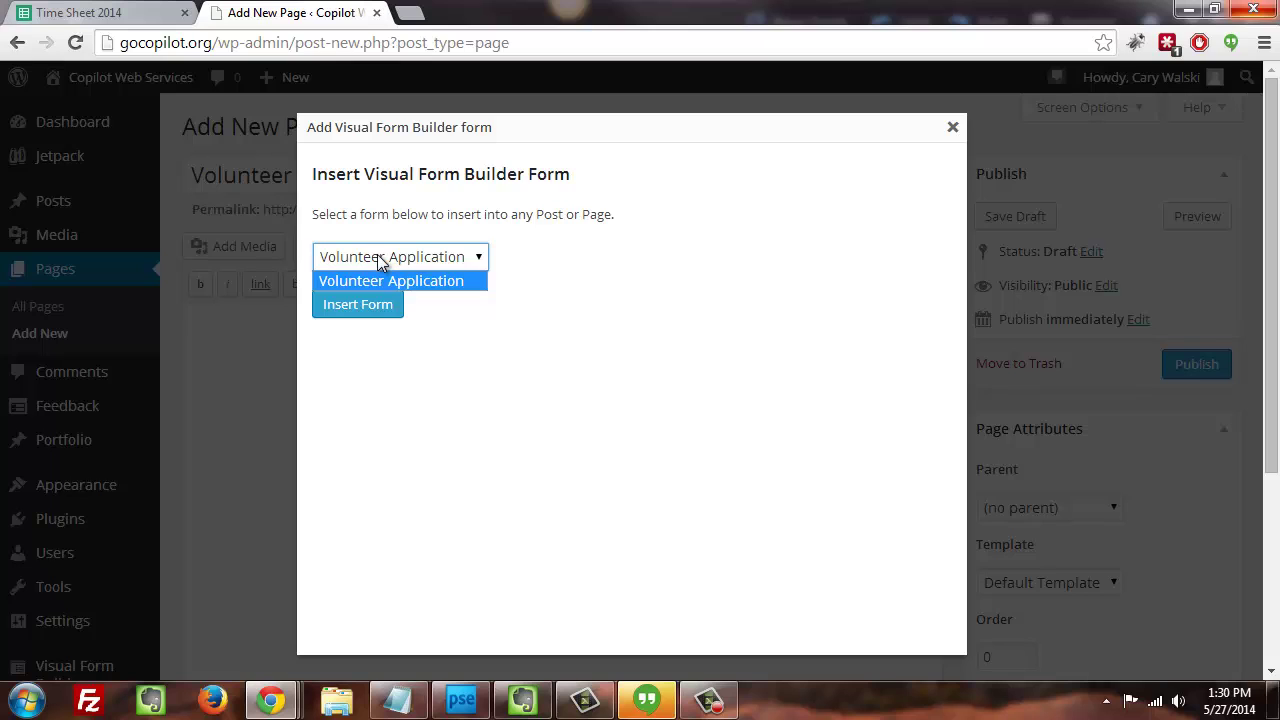
click(377, 267)
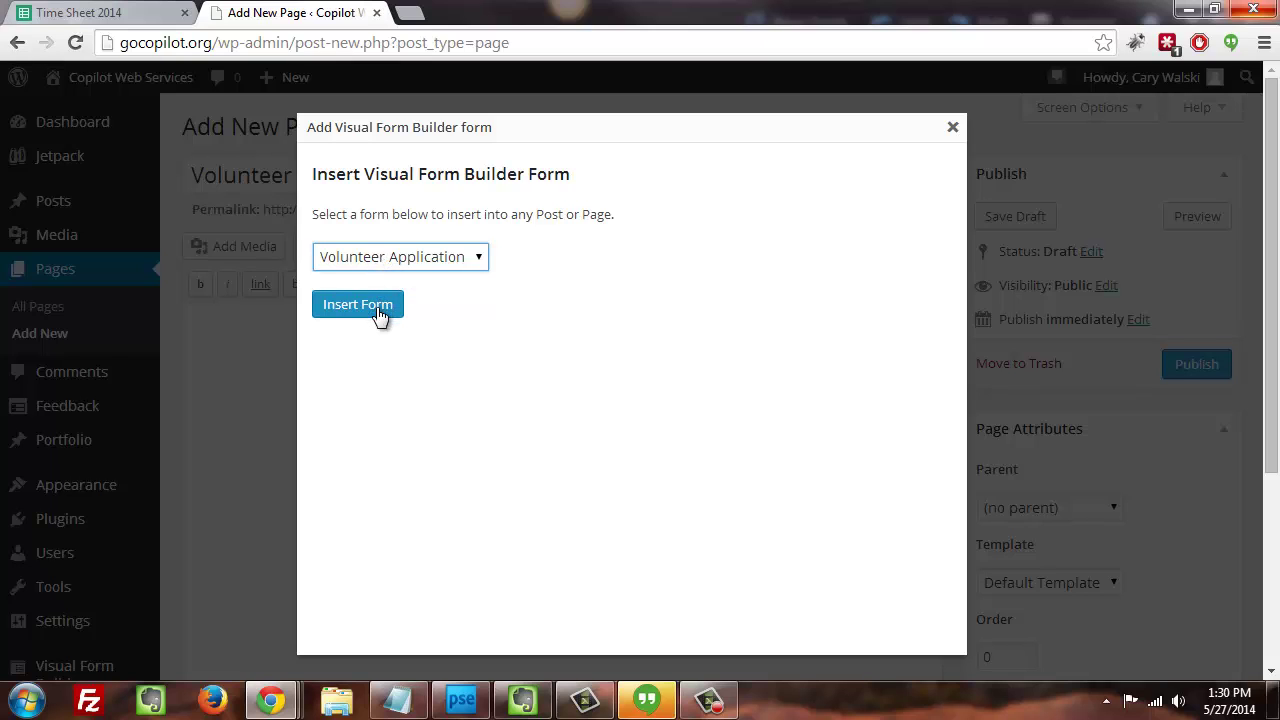
click(358, 305)
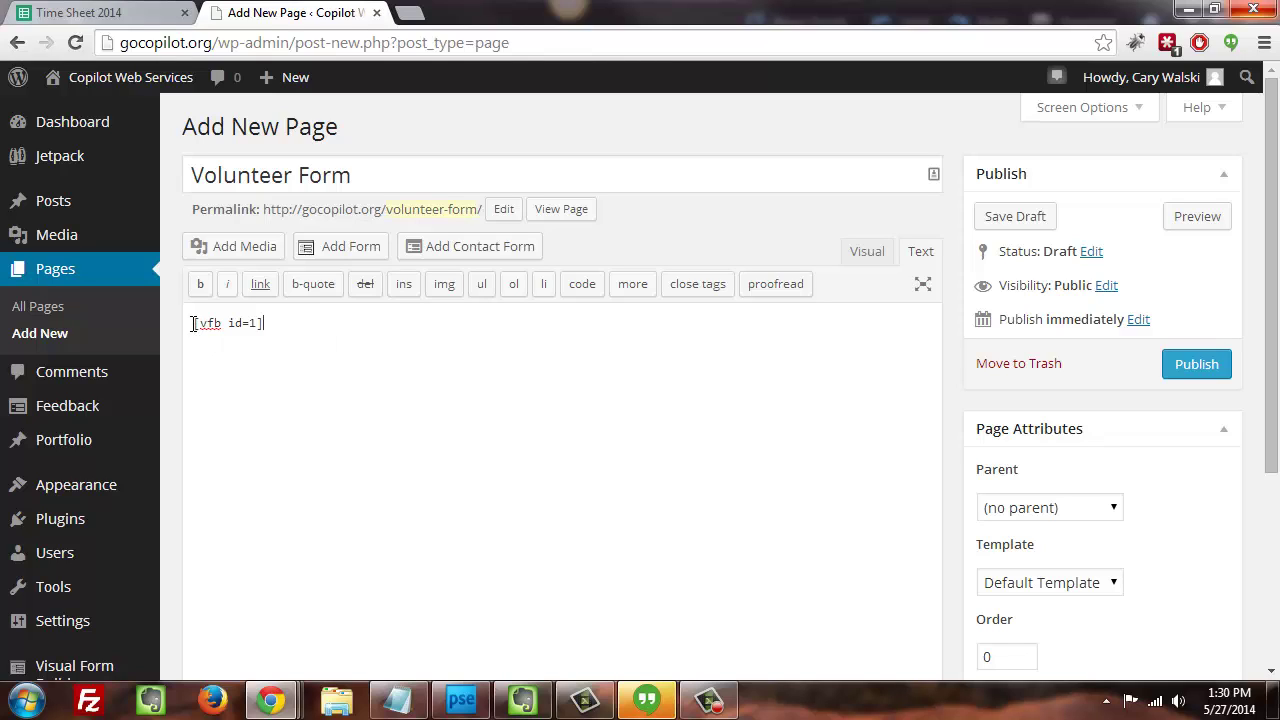
drag(194, 323, 291, 318)
- Check the [vfb id=1] shortcode in the Visual view and save the page as a draft
click(291, 326)
drag(196, 318, 304, 317)
click(304, 317)
click(866, 252)
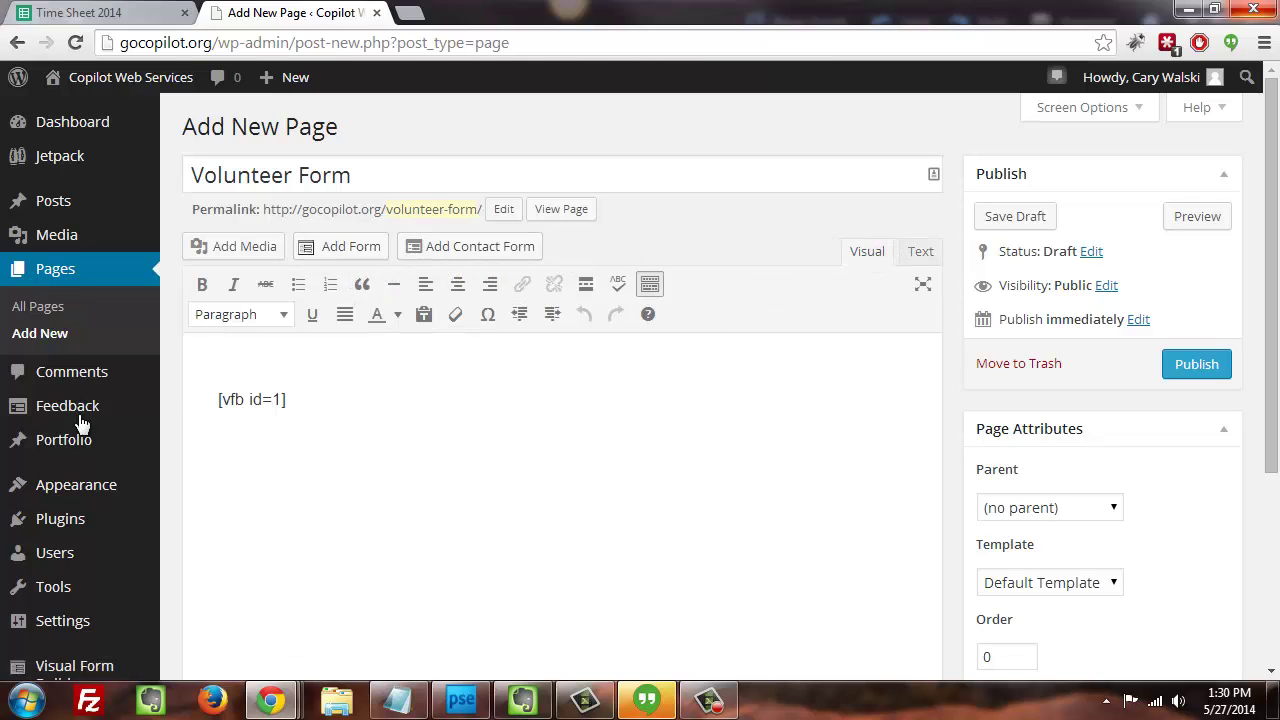
drag(218, 399, 345, 399)
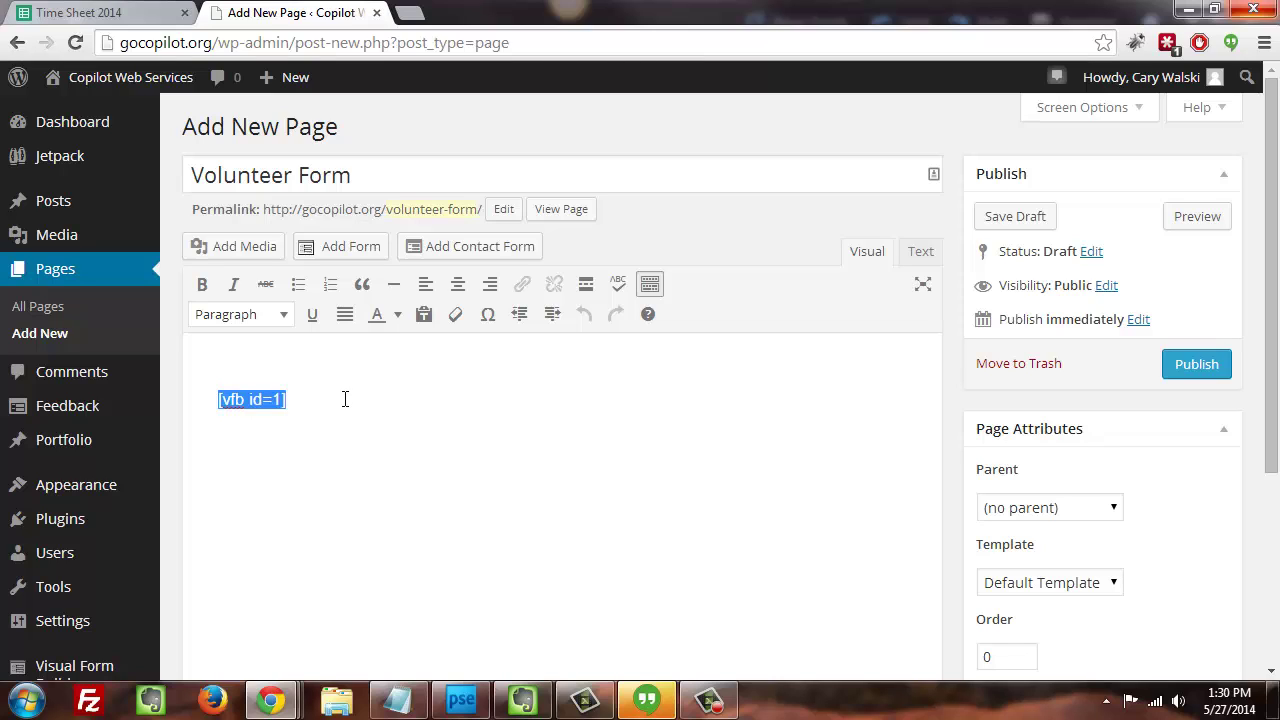
click(297, 400)
drag(249, 398, 281, 394)
click(308, 395)
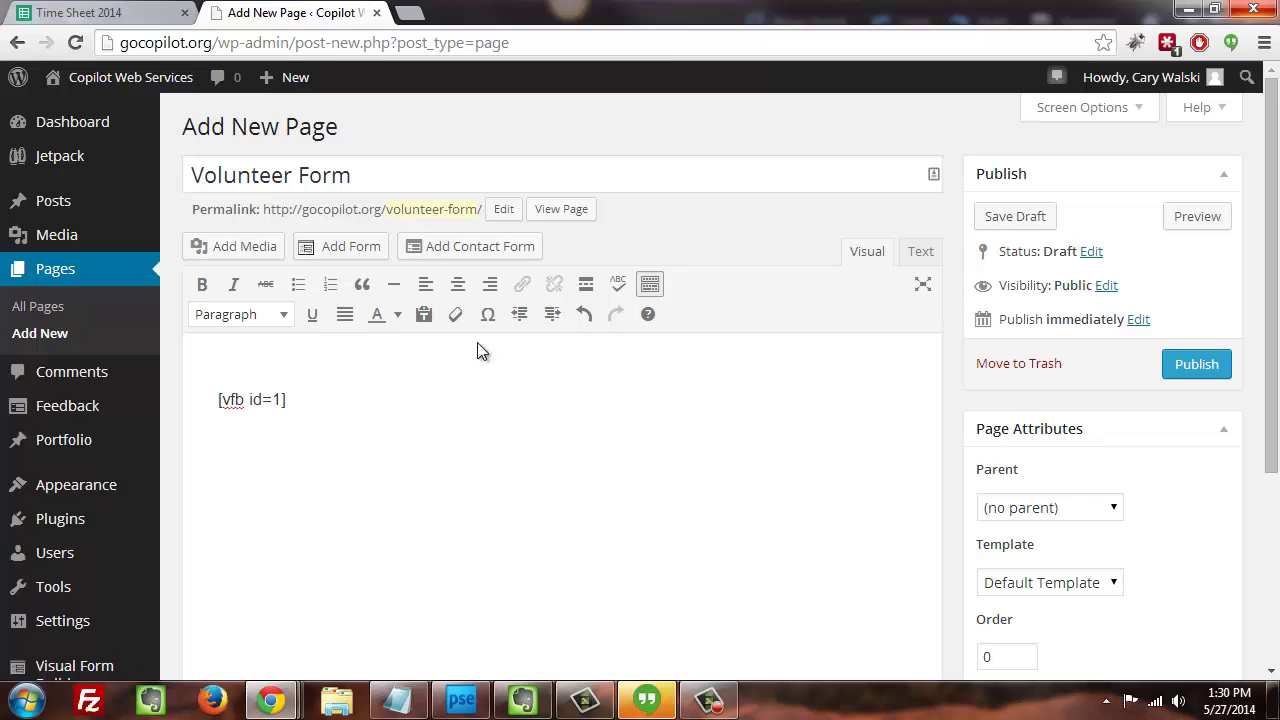
click(1012, 226)
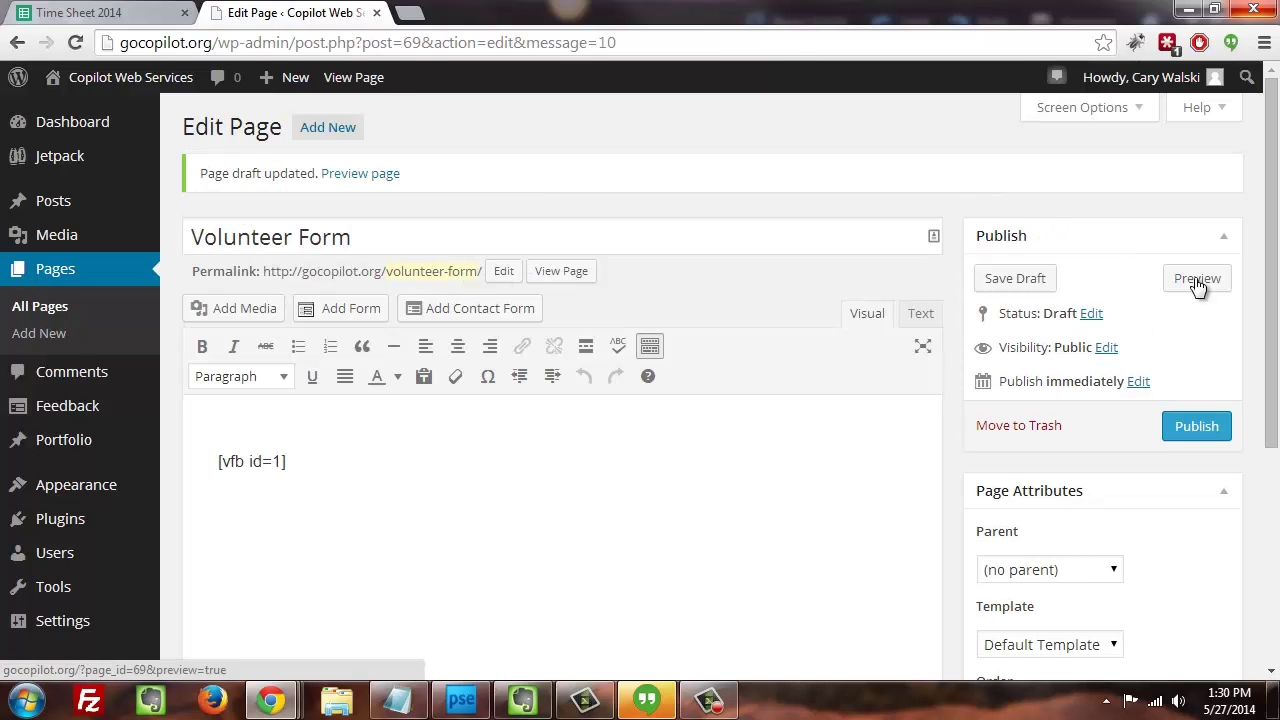
- Preview the Volunteer Form page and check its layout in a narrowed, mobile-width browser
click(1205, 288)
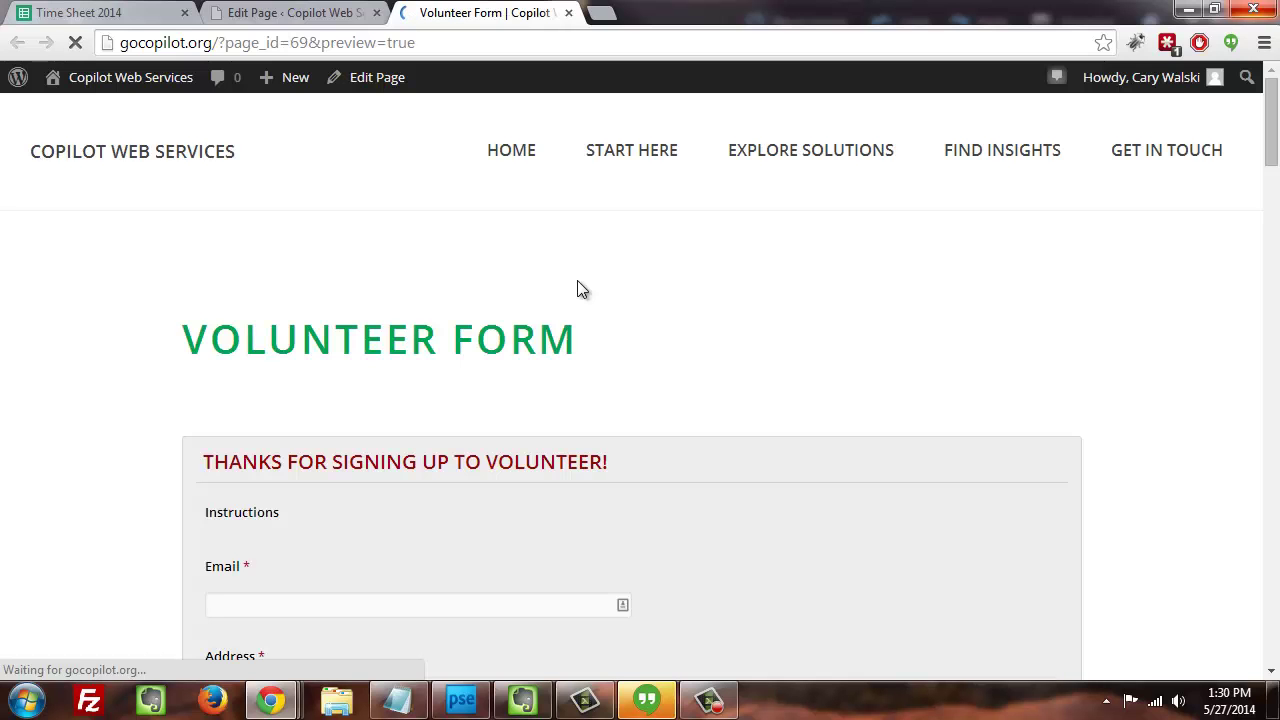
scroll(1275, 140, down, 3)
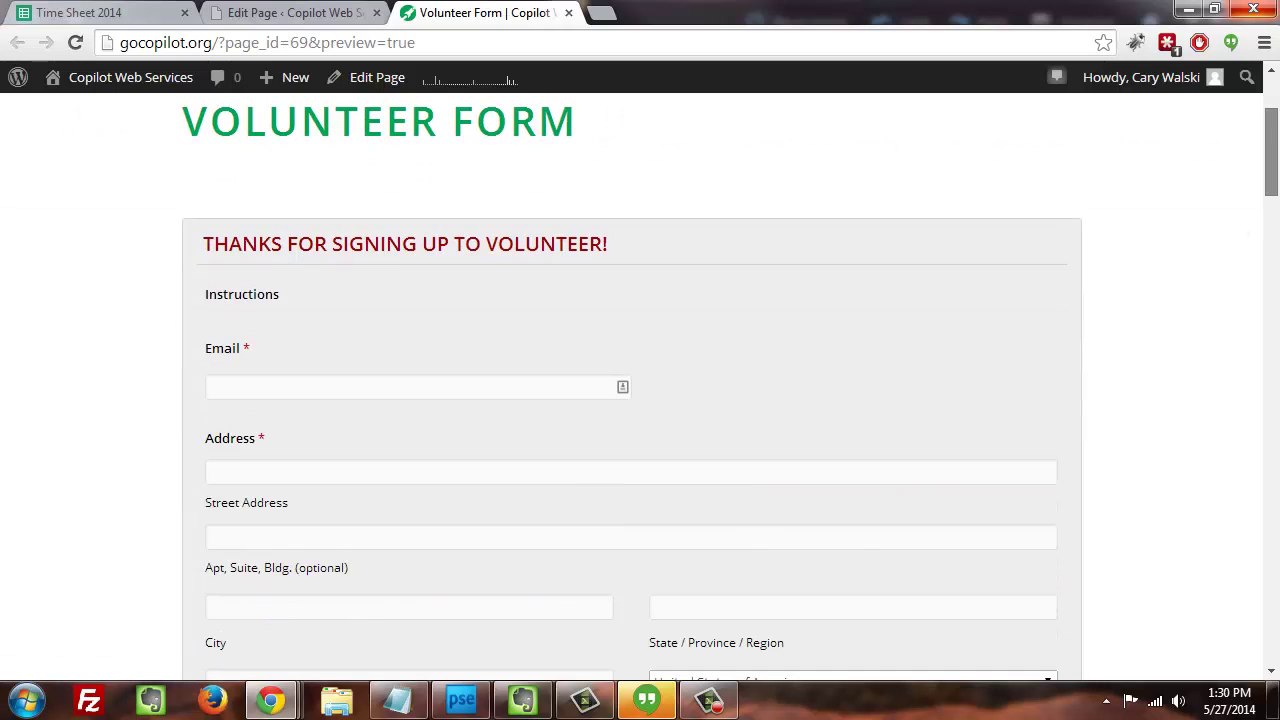
scroll(640, 400, down, 5)
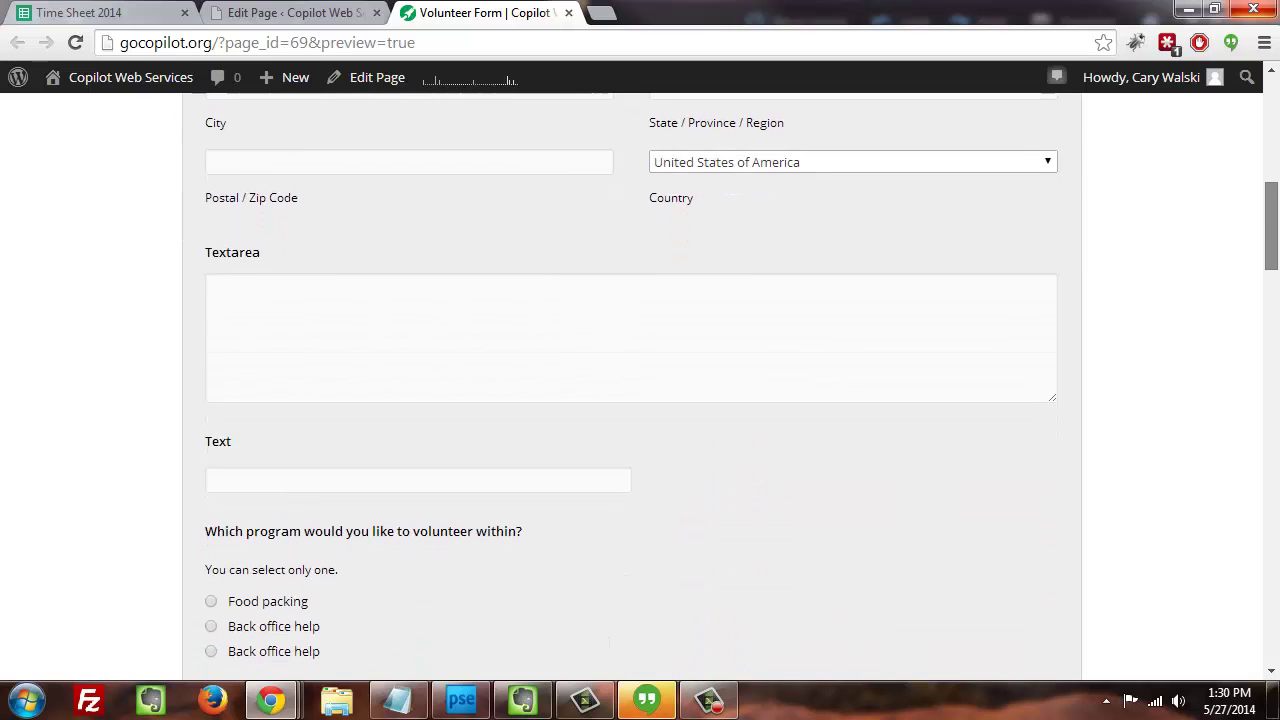
scroll(640, 400, up, 5)
scroll(640, 400, up, 3)
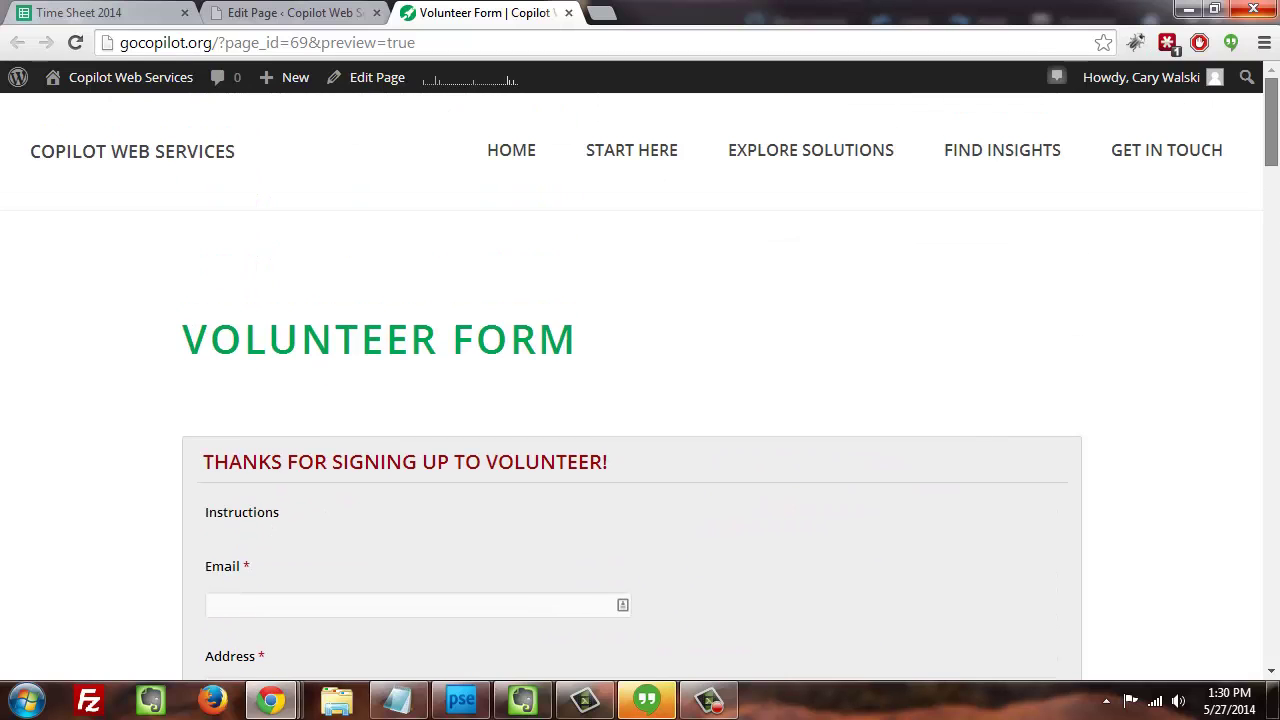
click(1213, 9)
drag(821, 228, 1194, 200)
click(1133, 14)
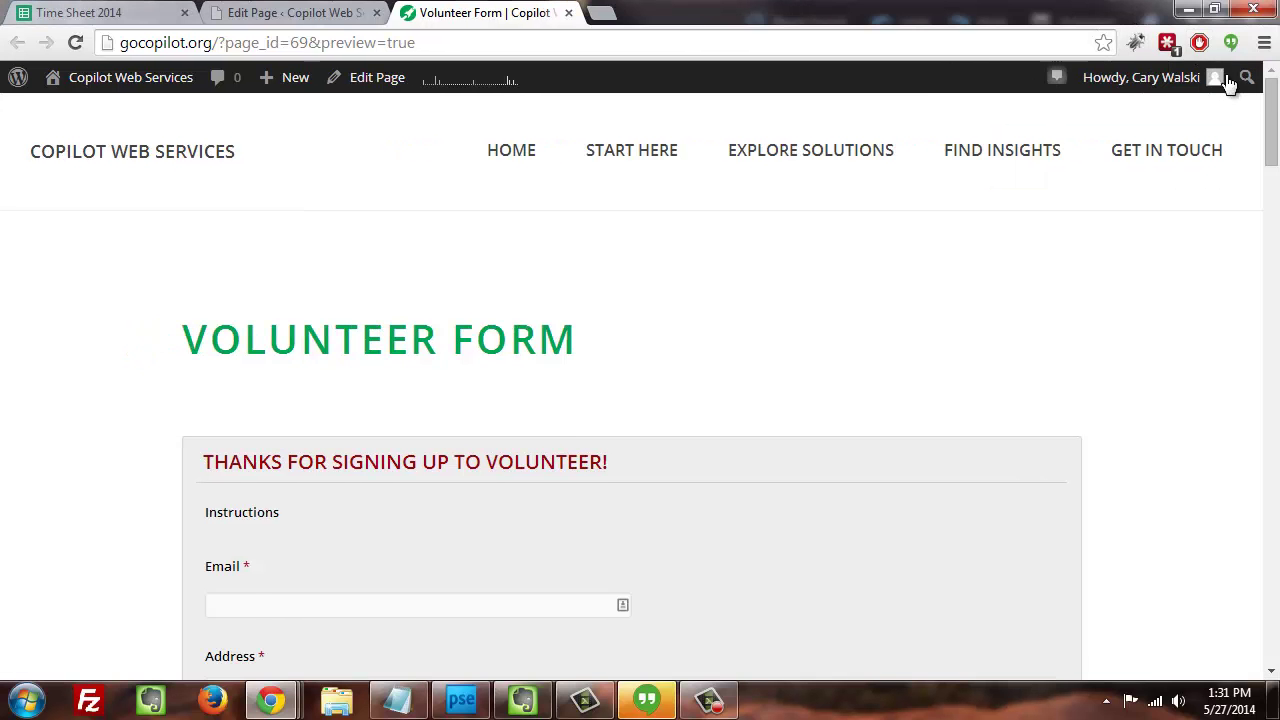
- In the preview, choose Back office help, tick Wednesday and Thursdays, and open the Select dropdown
scroll(1265, 150, down, 4)
scroll(640, 380, down, 3)
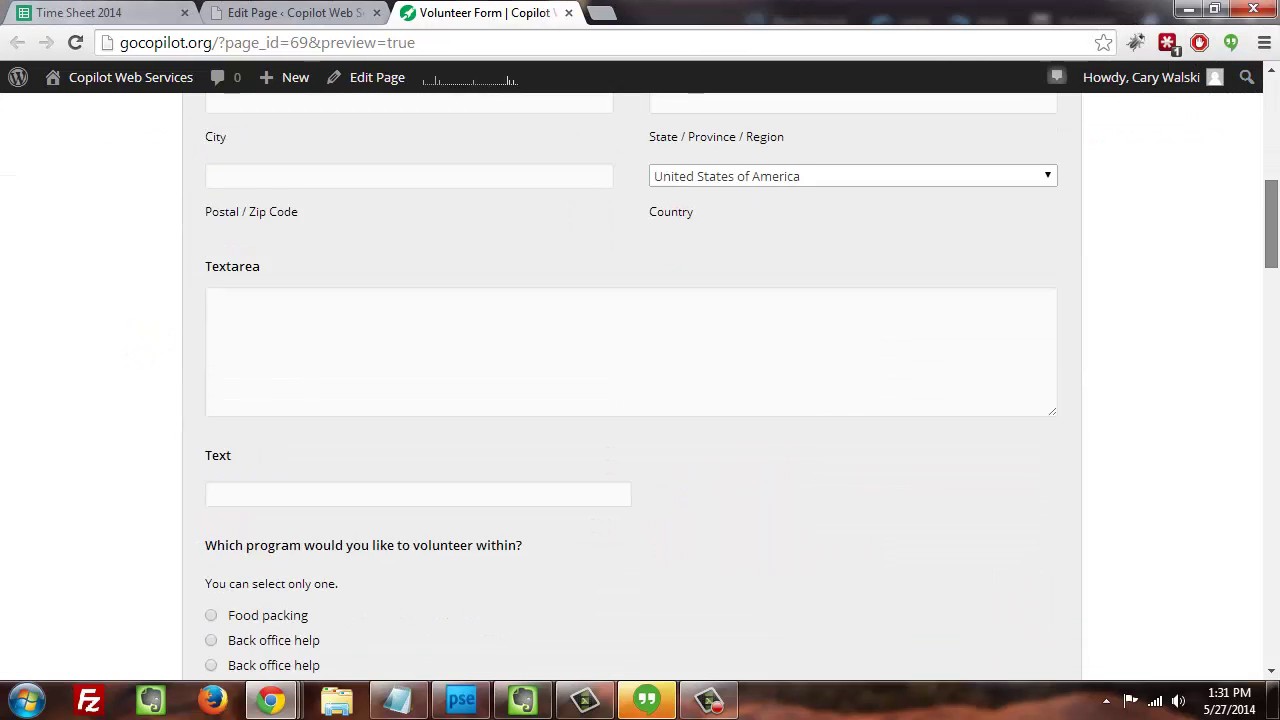
scroll(640, 380, up, 5)
scroll(640, 380, down, 2)
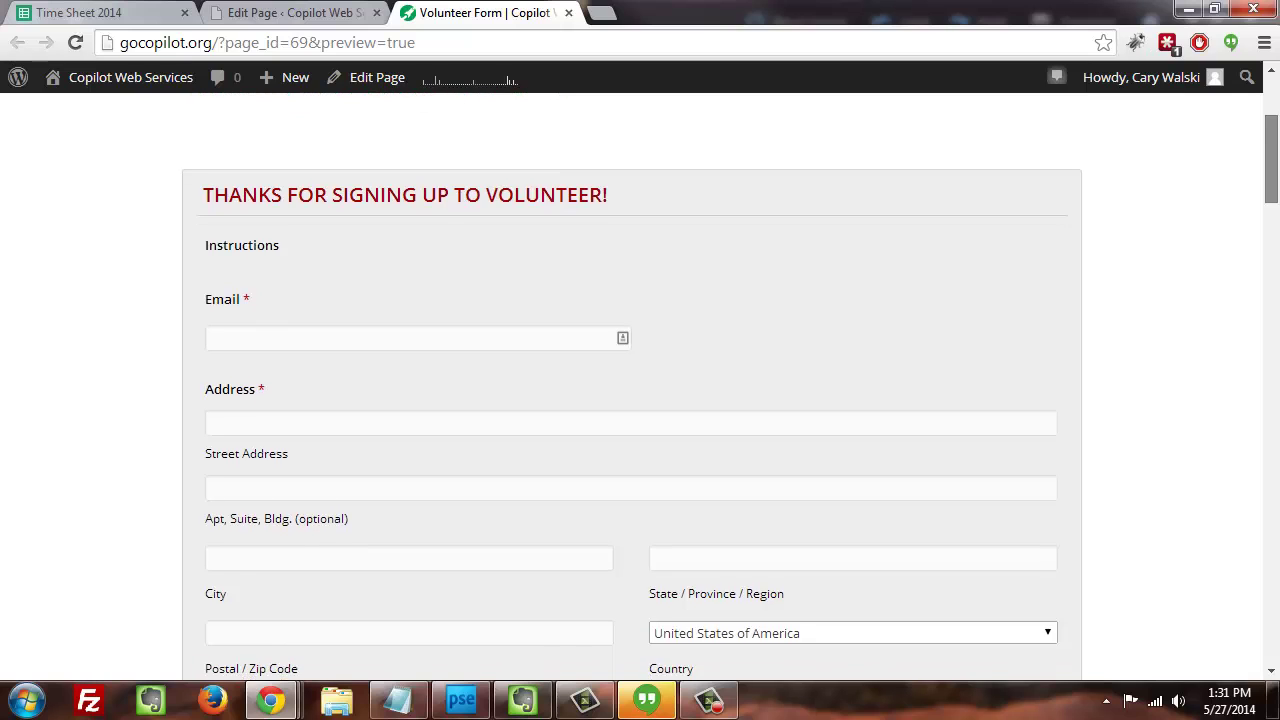
scroll(1272, 240, down, 5)
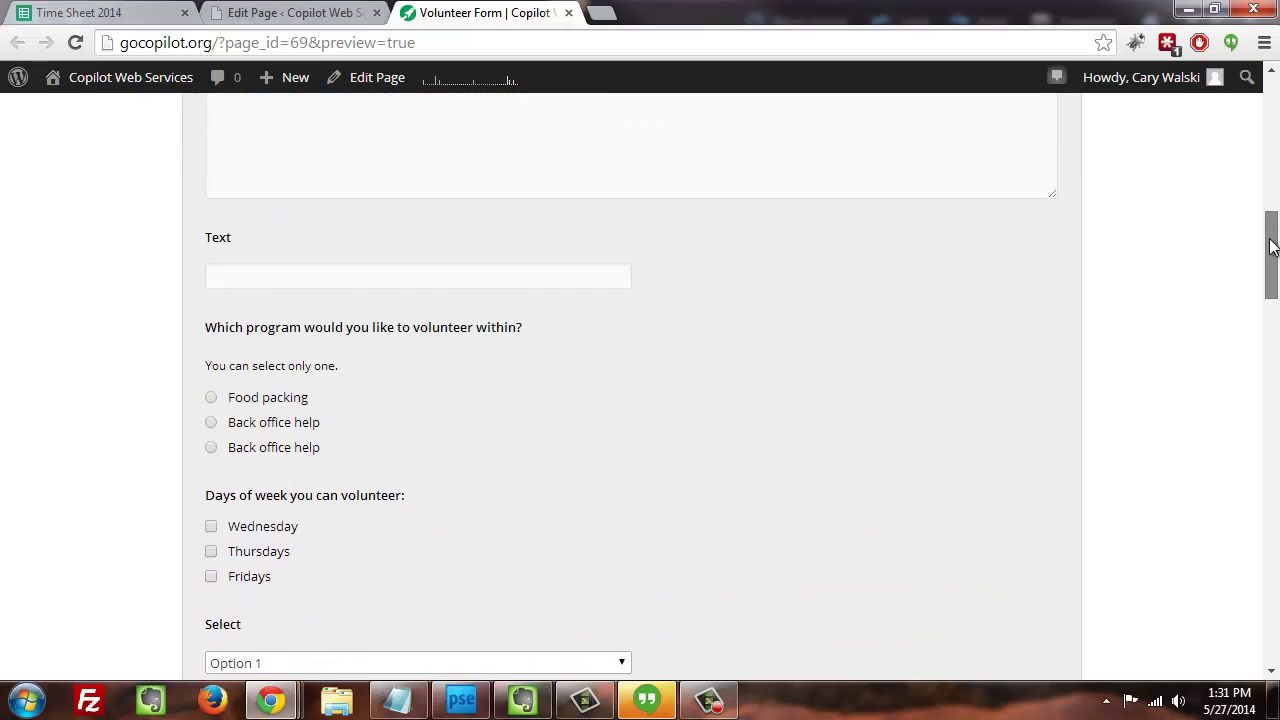
scroll(1270, 242, down, 1)
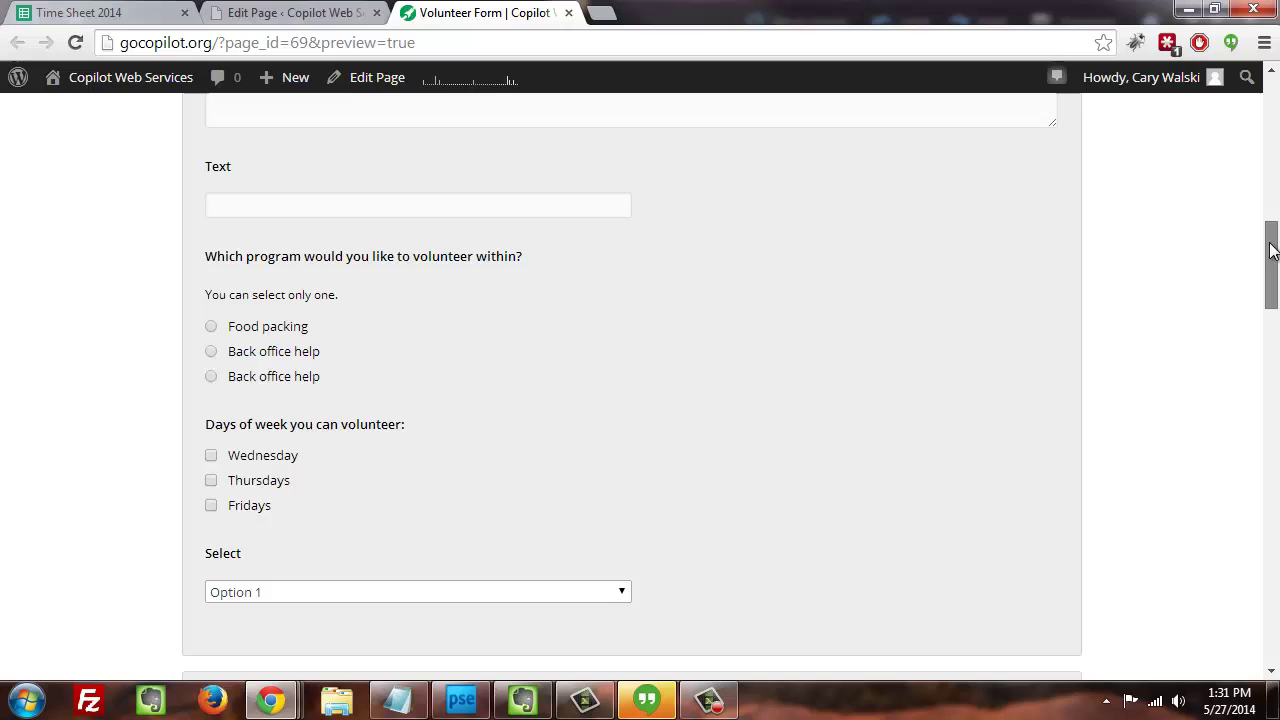
click(211, 328)
click(211, 351)
click(212, 377)
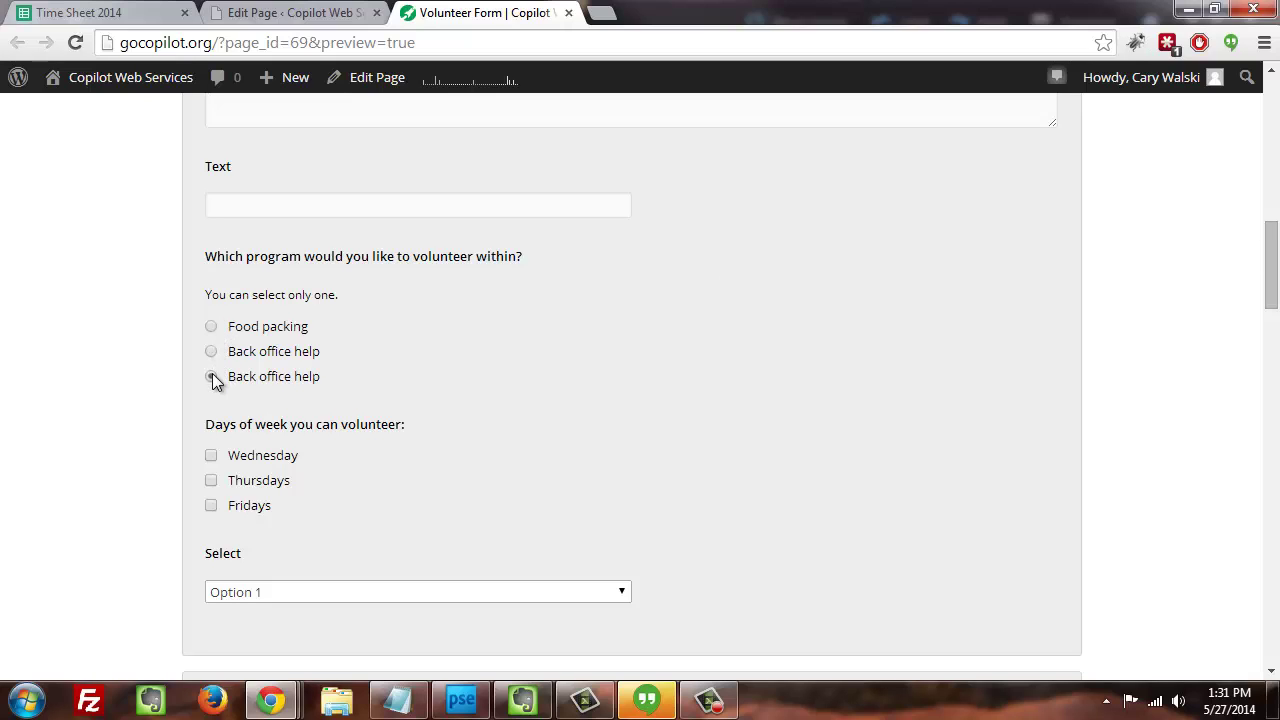
click(212, 351)
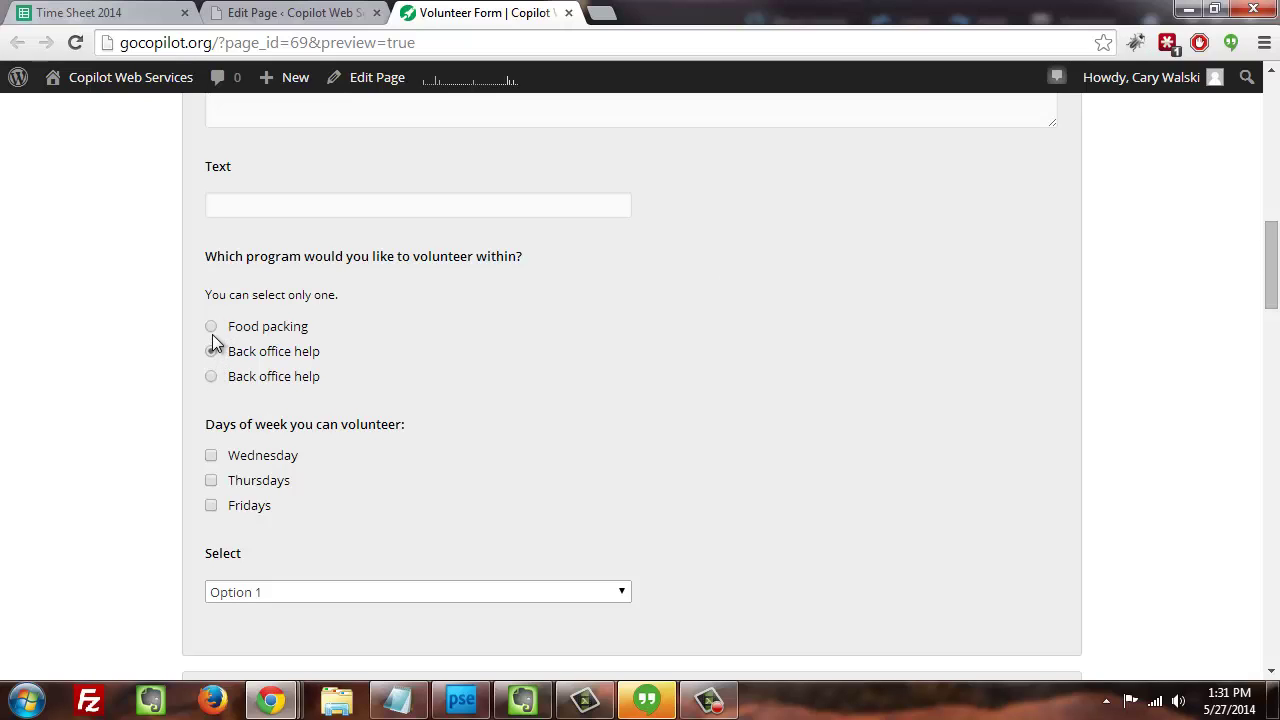
click(211, 456)
click(211, 481)
drag(1269, 277, 1269, 335)
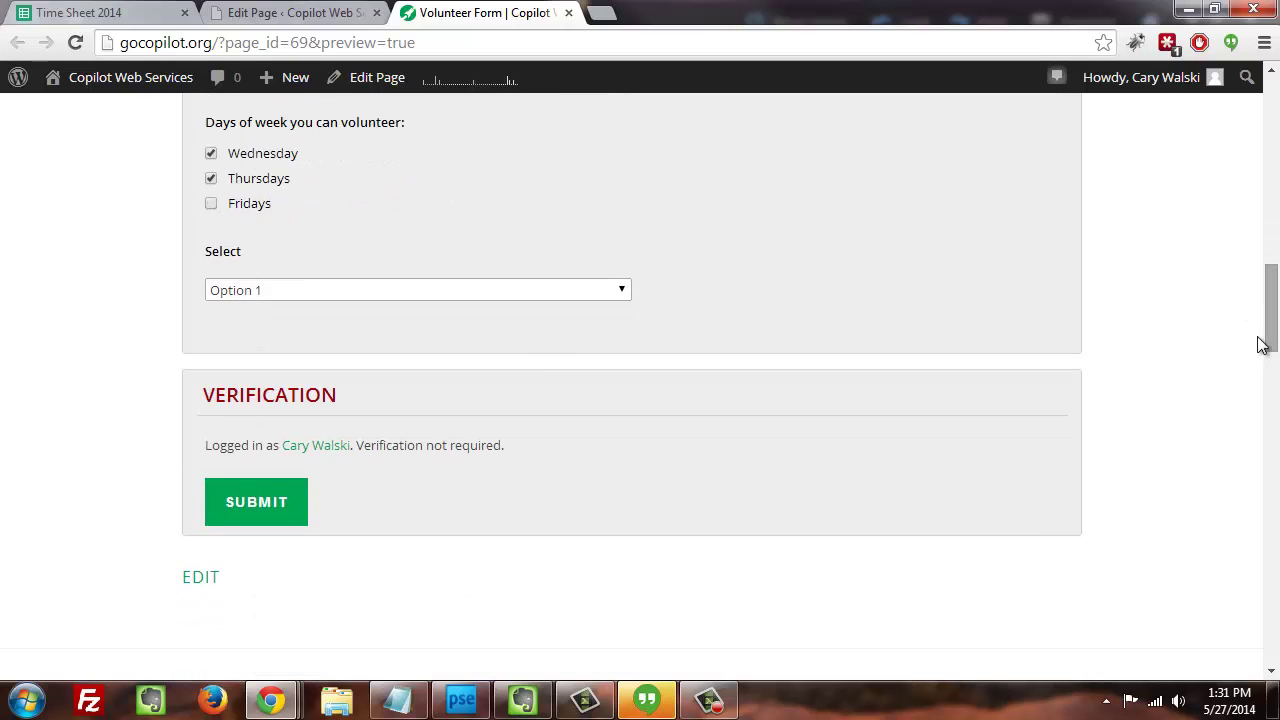
click(522, 295)
- Keep Option 1 in the Select dropdown, then return to the Volunteer Form page editor
click(522, 297)
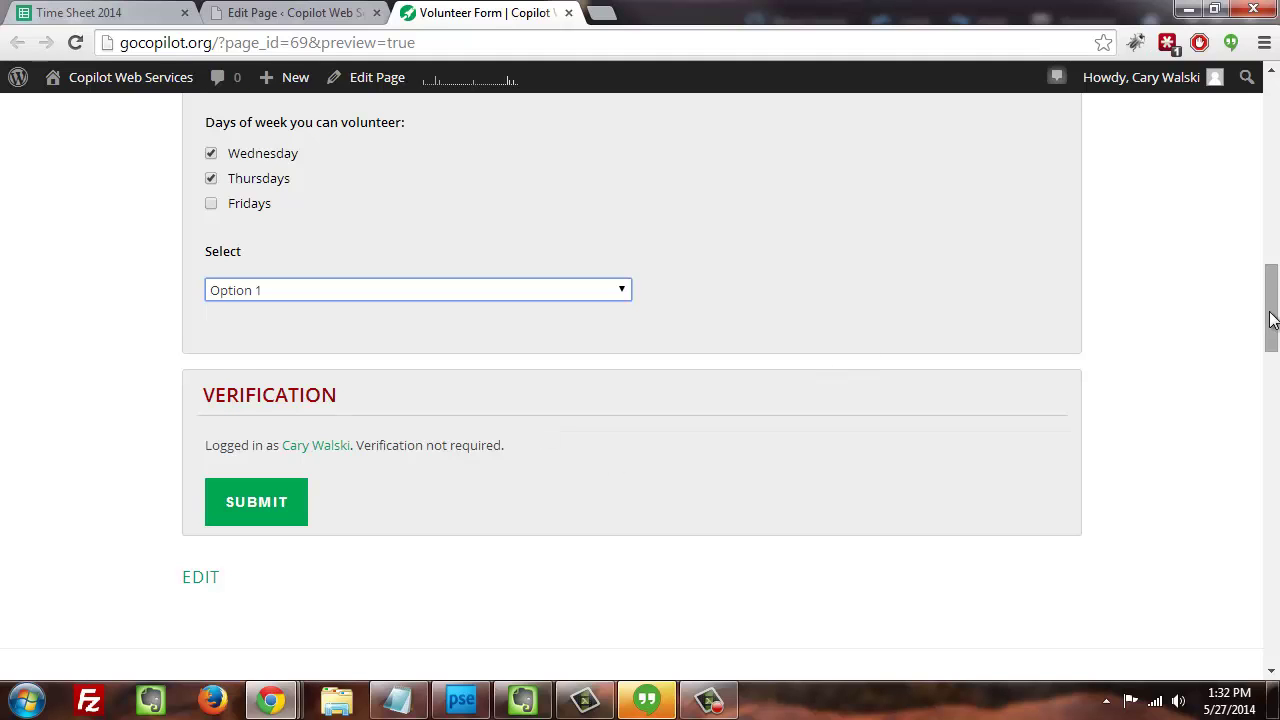
drag(1270, 300, 1270, 354)
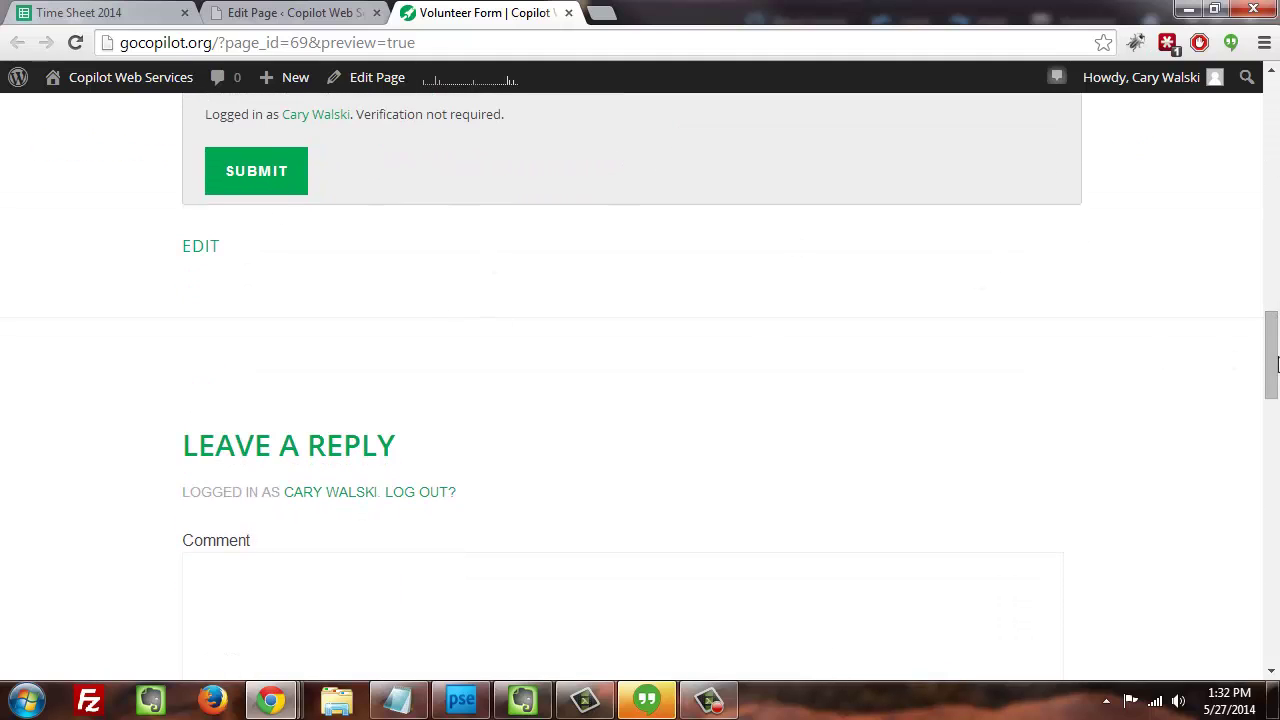
drag(1272, 316, 1272, 110)
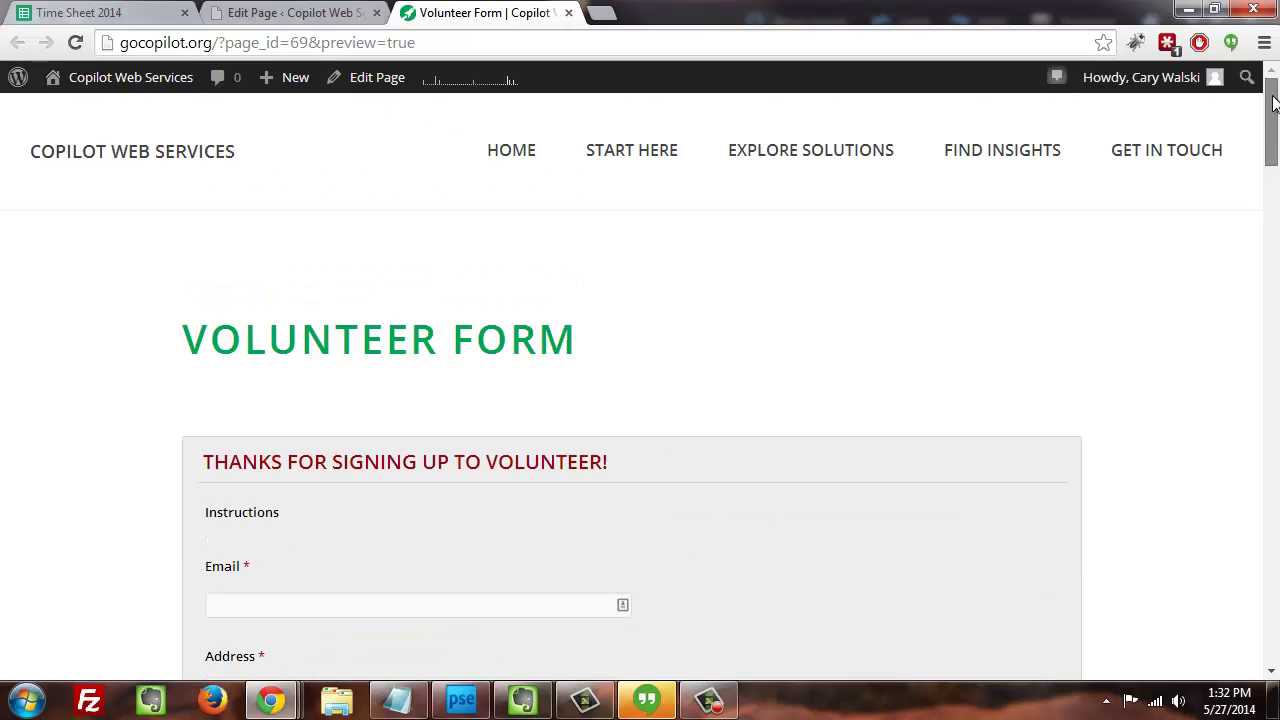
click(308, 20)
click(400, 289)
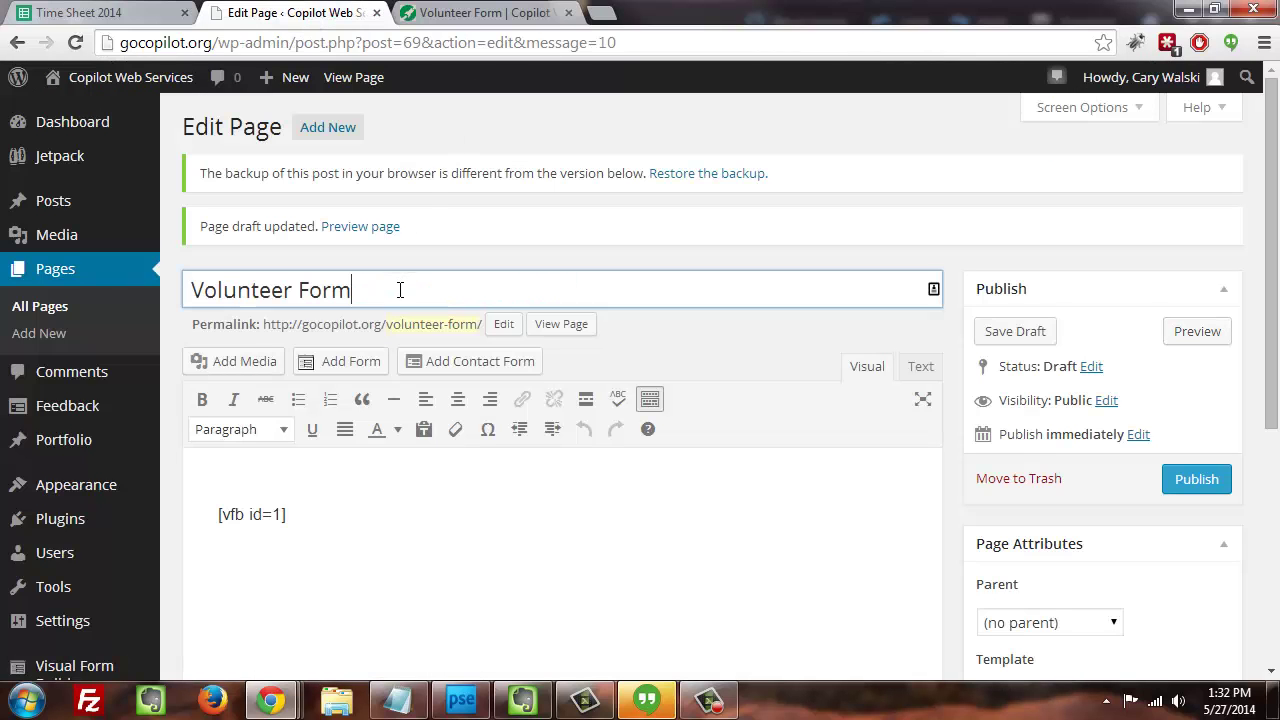